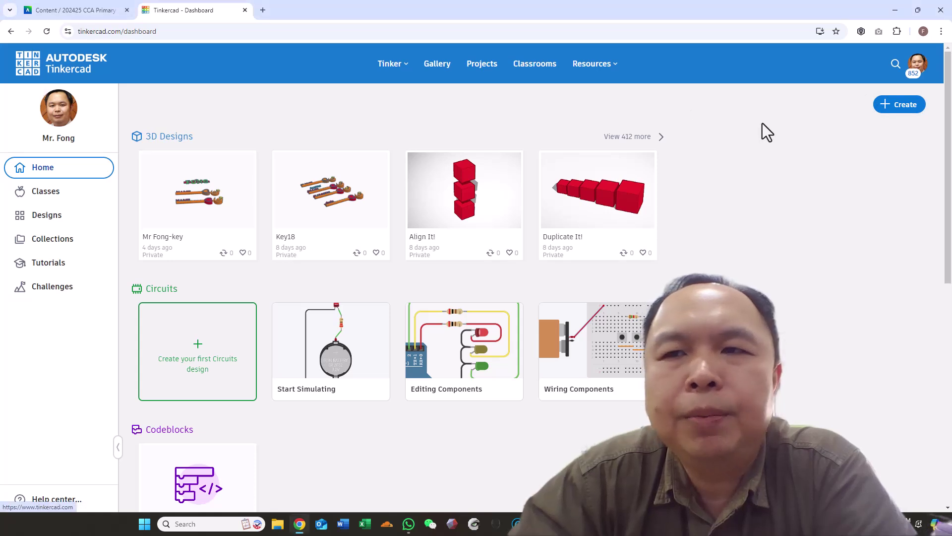
Step: Start a new 3D design from the Create menu
click(905, 105)
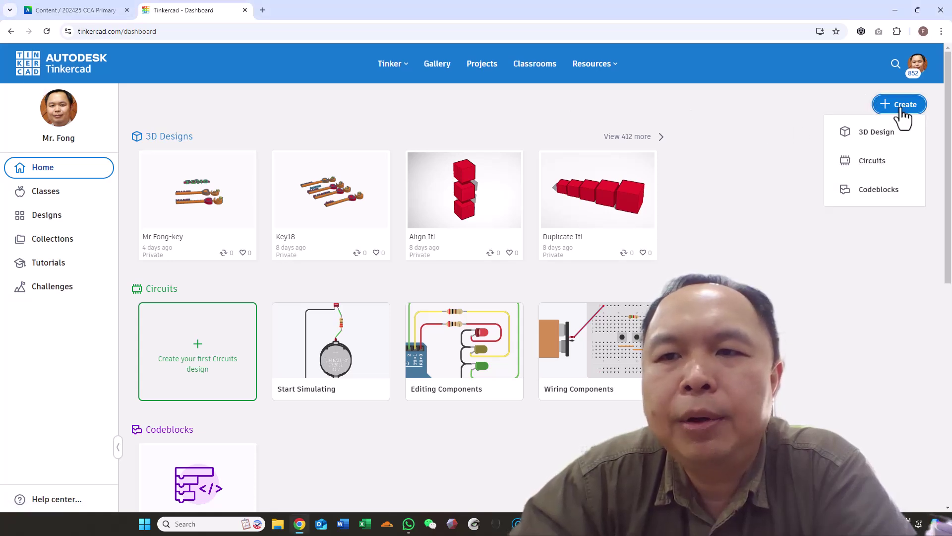
click(870, 135)
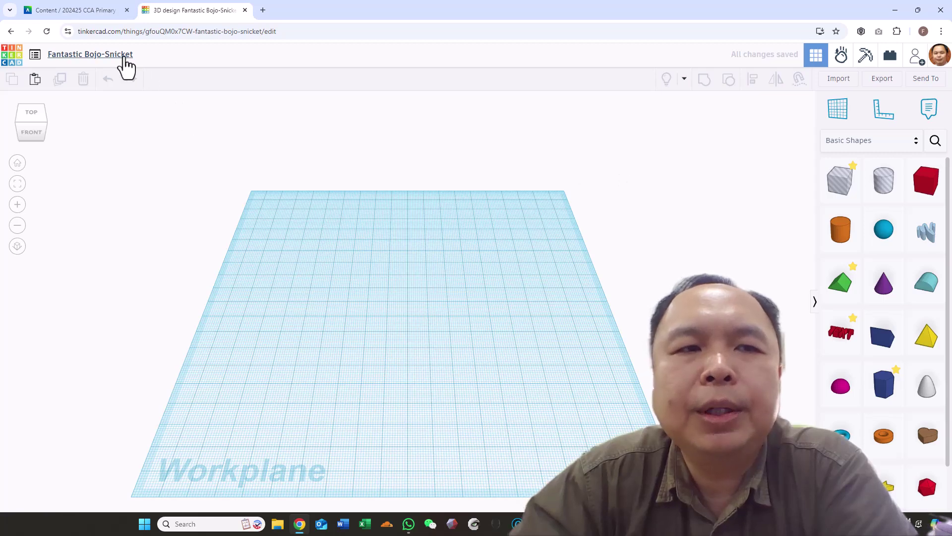
Step: Rename the design to the user's name followed by '-nametag'
click(130, 55)
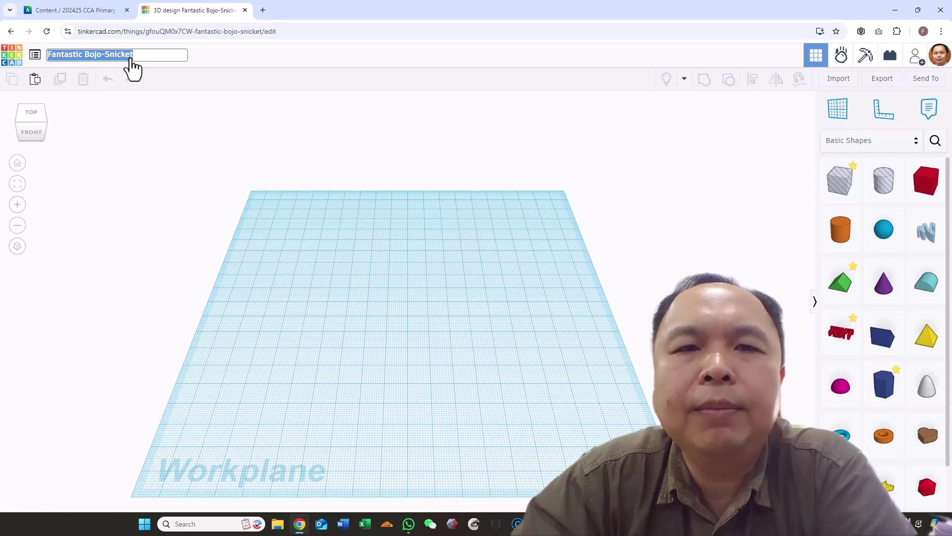
text(Fong-)
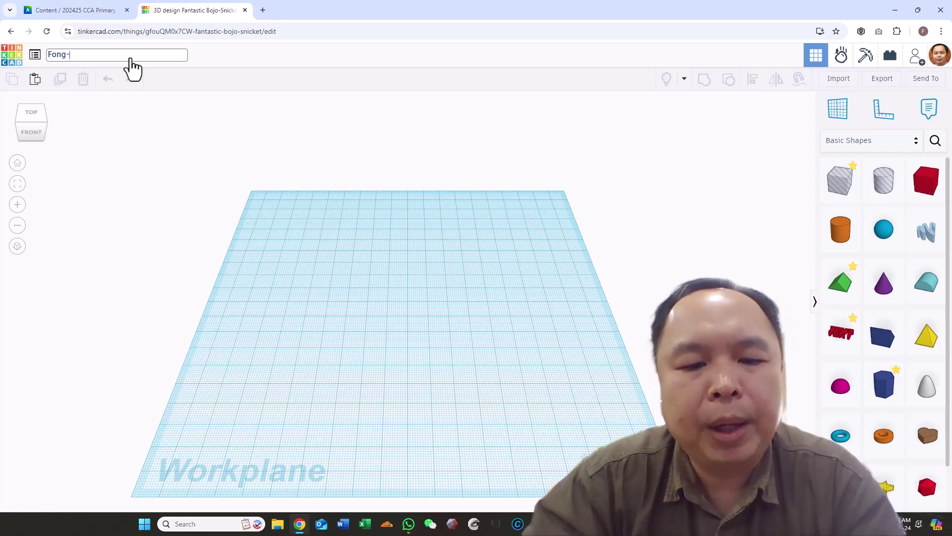
text(nametag)
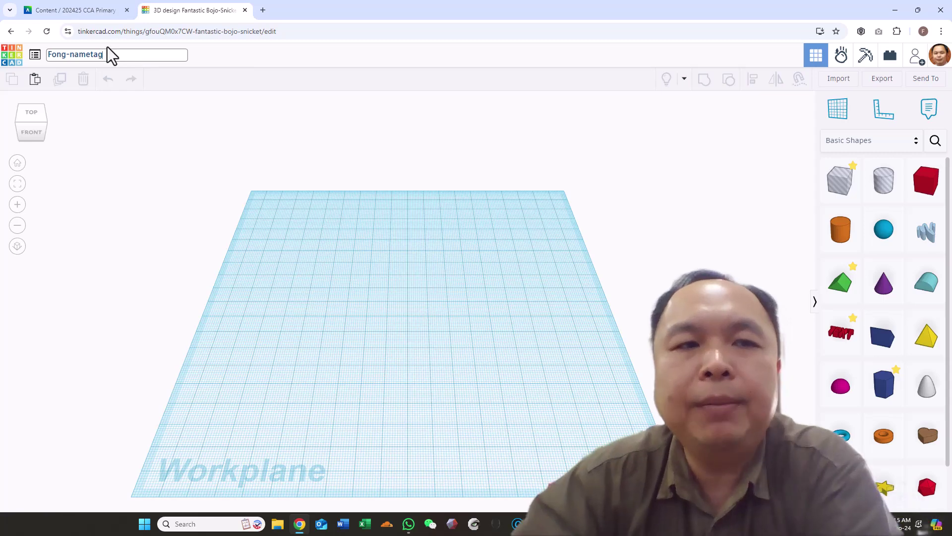
click(208, 153)
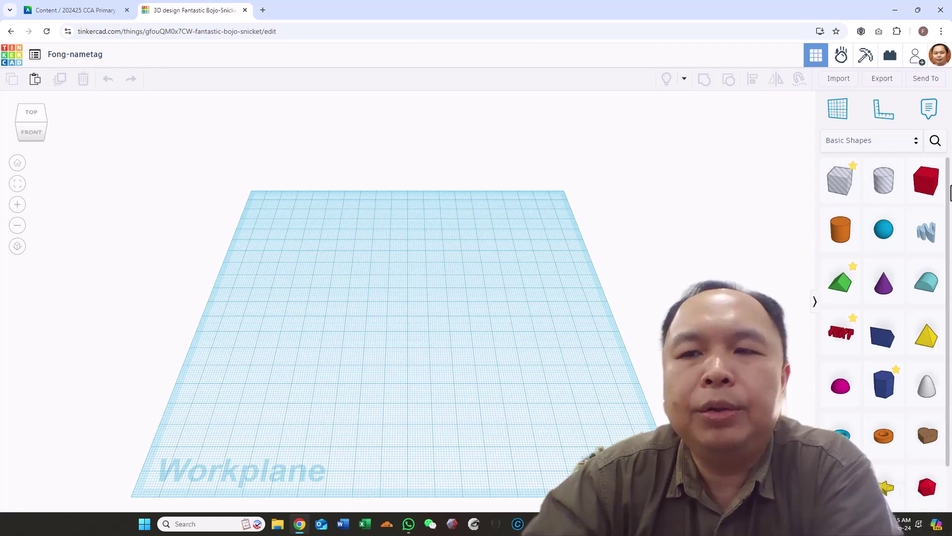
Step: Add a box to the workplane and orbit around it to inspect it from several angles
drag(931, 193, 452, 326)
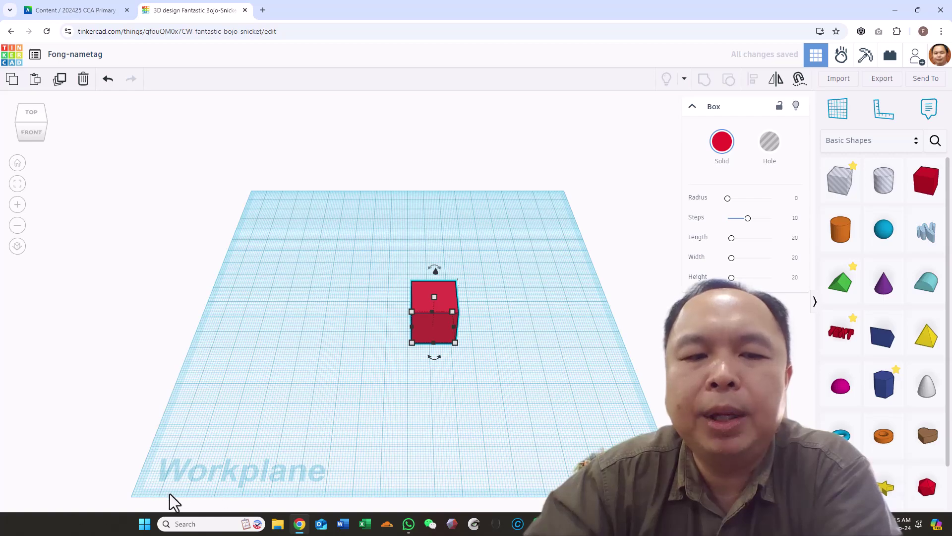
right_drag(513, 377, 516, 317)
click(31, 132)
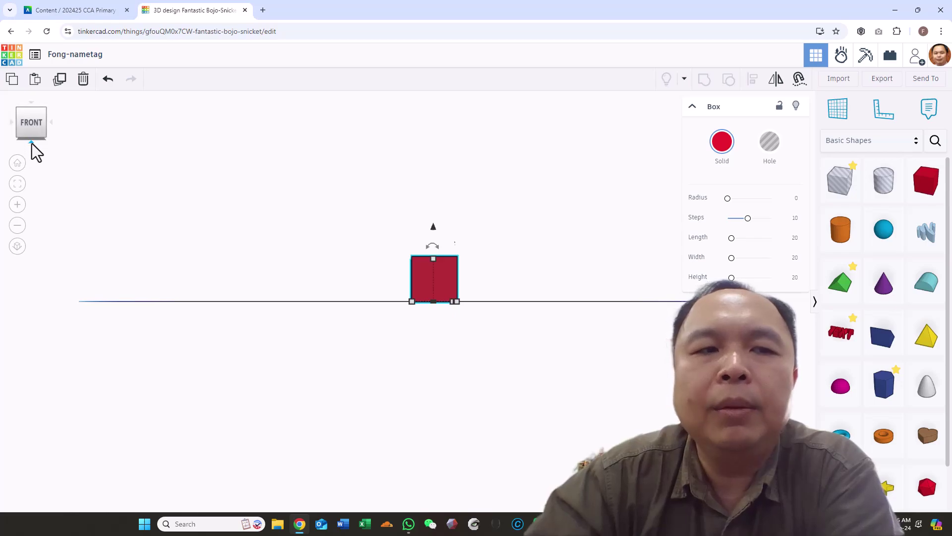
click(31, 144)
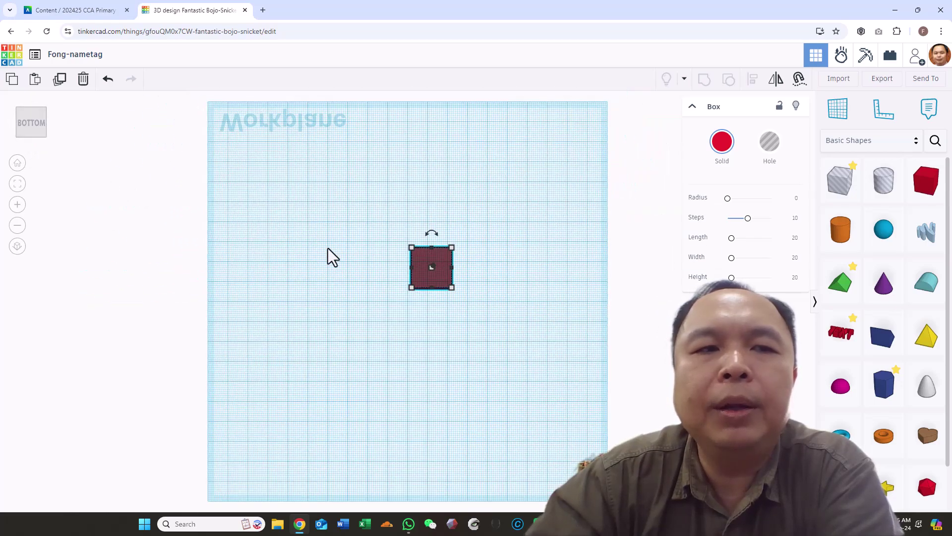
right_drag(330, 257, 353, 457)
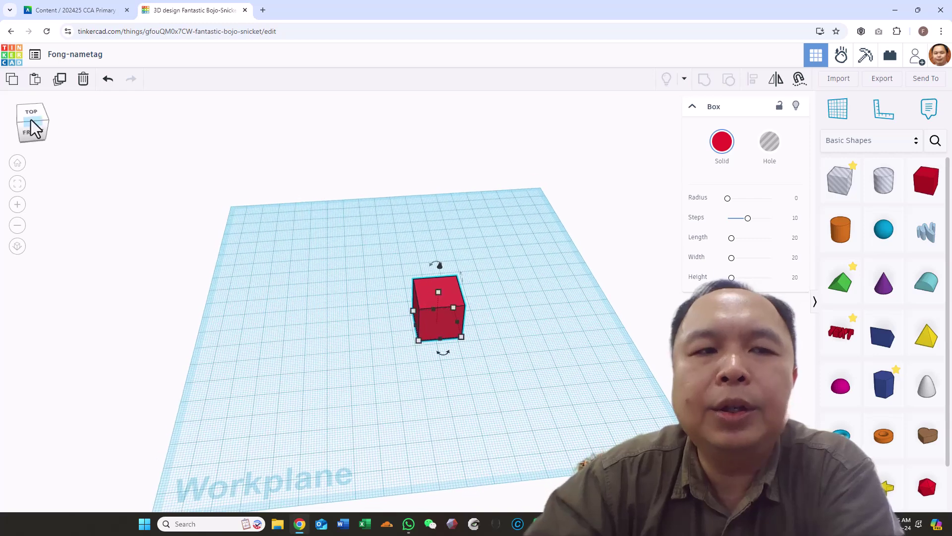
right_drag(239, 297, 397, 325)
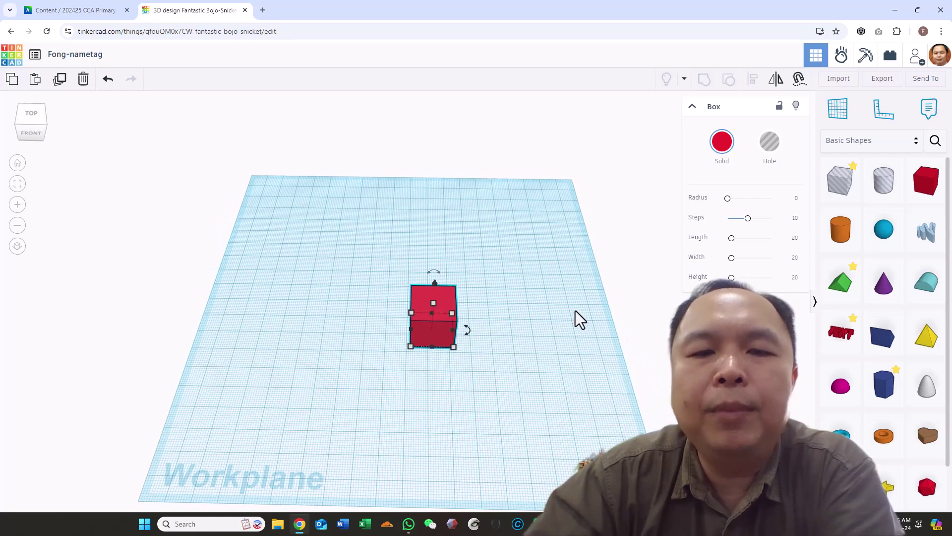
mouse_move(580, 320)
right_down()
mouse_move(582, 301)
mouse_move(587, 316)
right_up()
right_drag(528, 325, 484, 308)
Step: Flatten the box into a slab 5.00 mm tall
scroll(484, 308, up, 5)
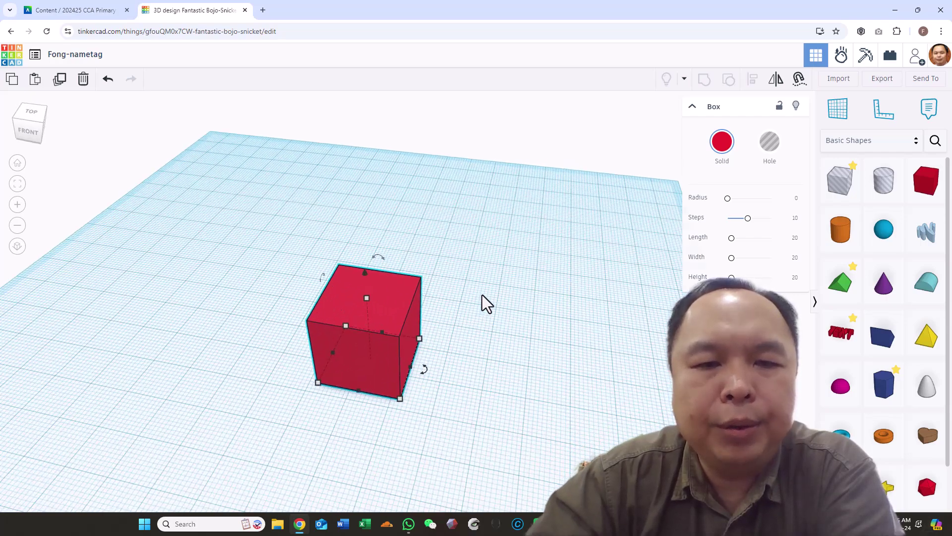
right_drag(487, 304, 510, 281)
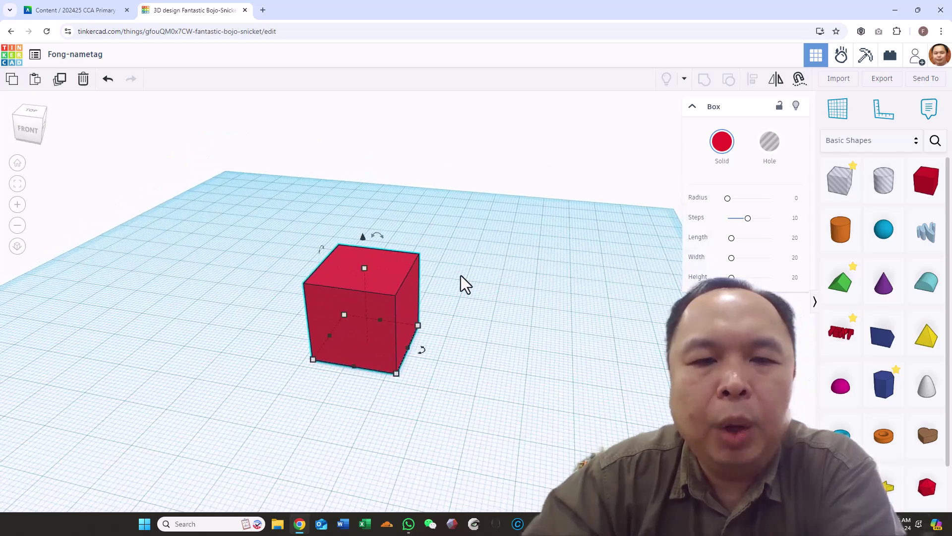
drag(365, 268, 369, 330)
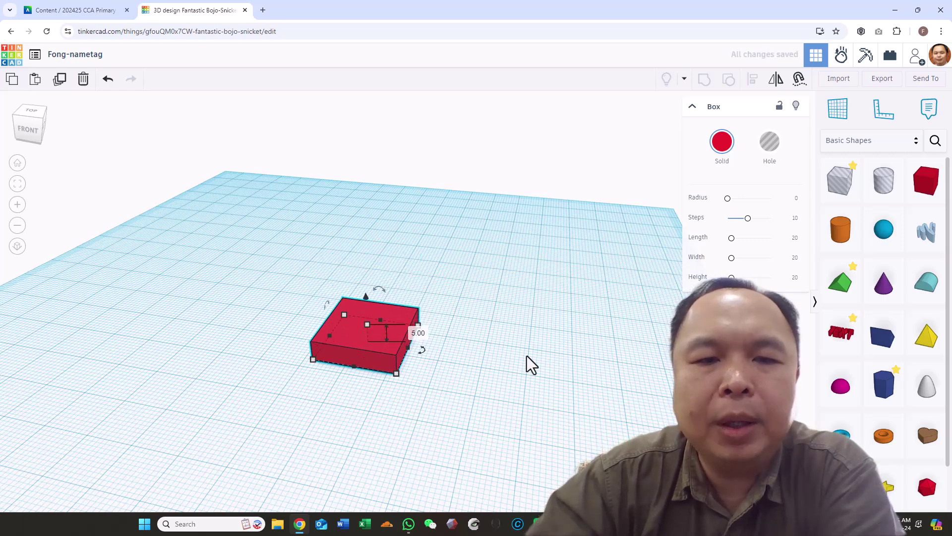
right_drag(525, 364, 559, 368)
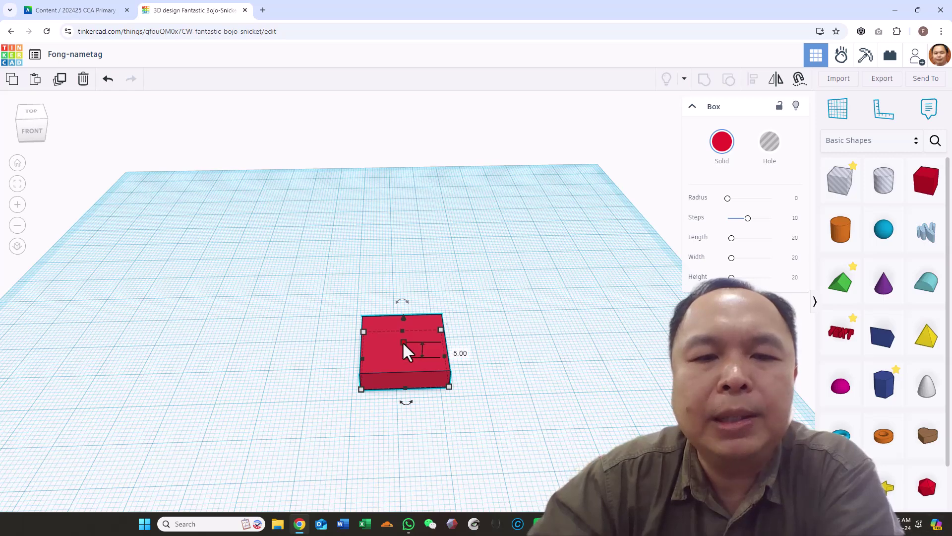
Step: Try enlarging the box's footprint, then undo the resize
right_drag(546, 347, 501, 323)
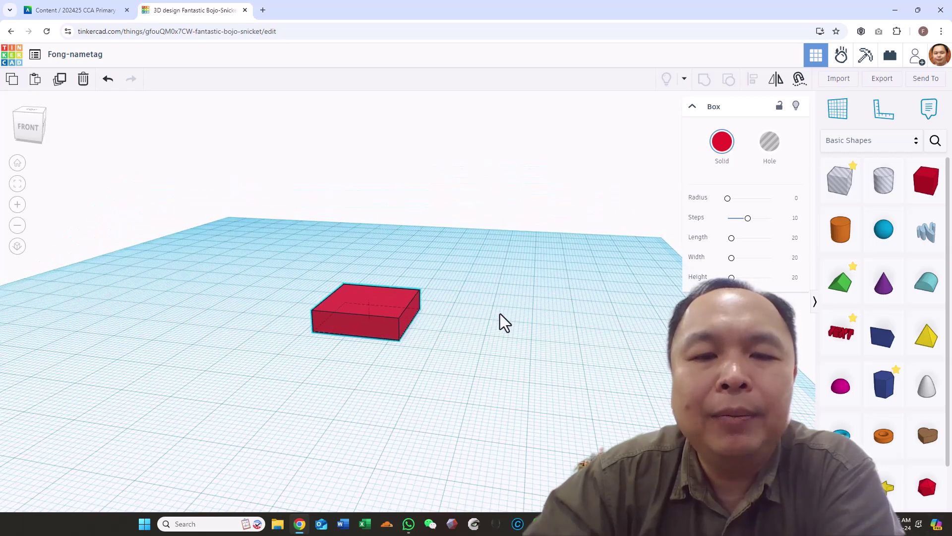
drag(404, 350, 445, 397)
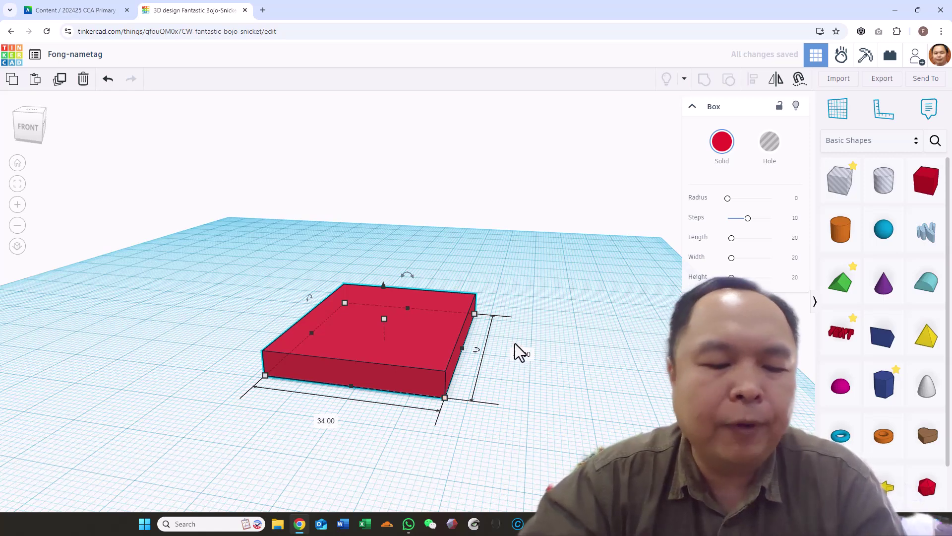
key(ctrl+z)
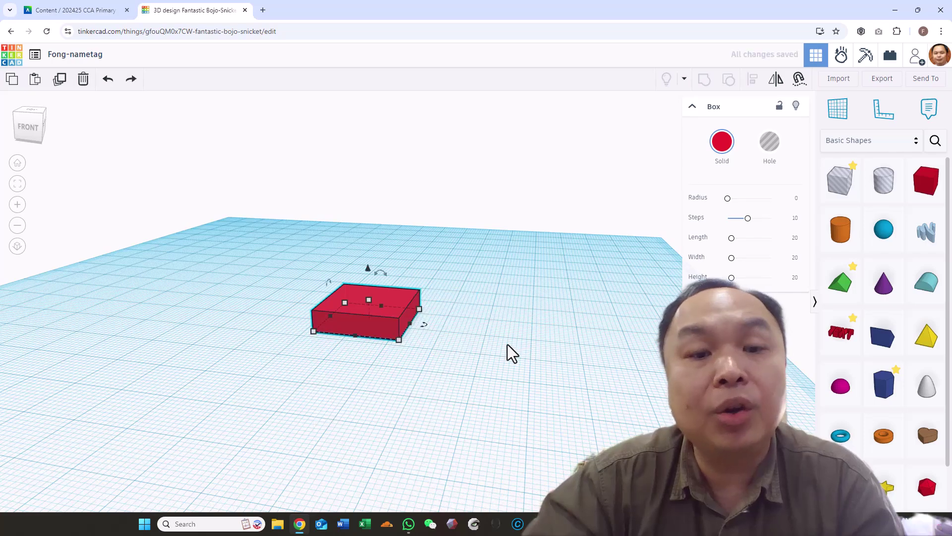
right_drag(451, 351, 492, 329)
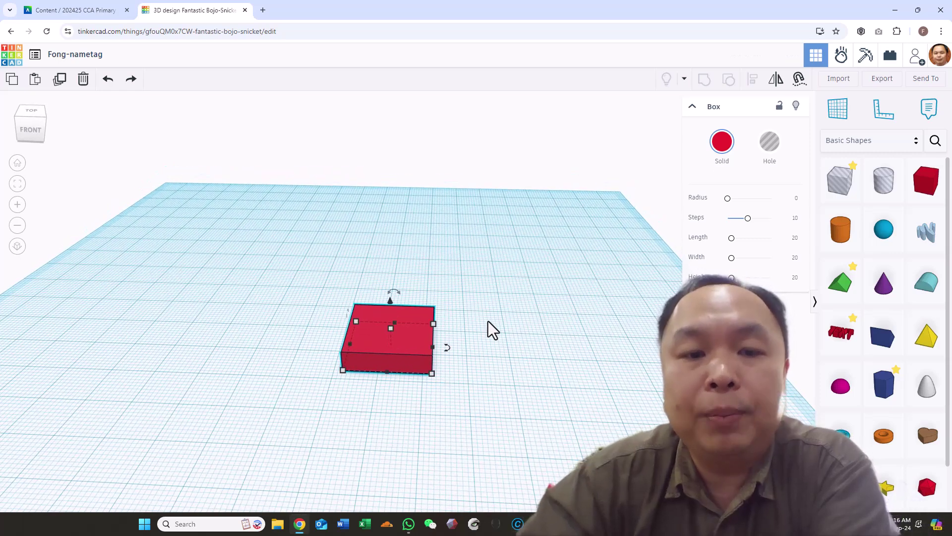
Step: Raise the box's height back to 20 by entering 20 in the height readout
mouse_move(432, 375)
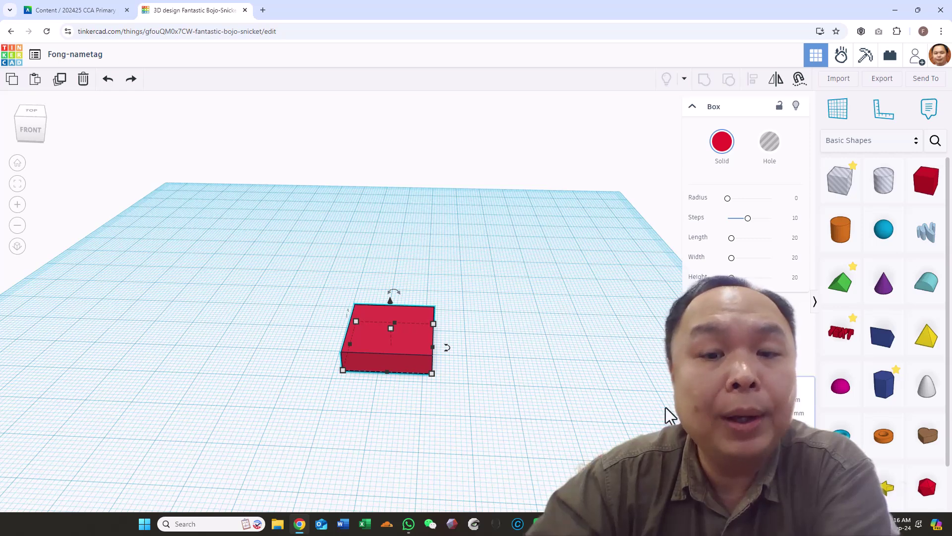
click(491, 367)
right_drag(491, 367, 516, 371)
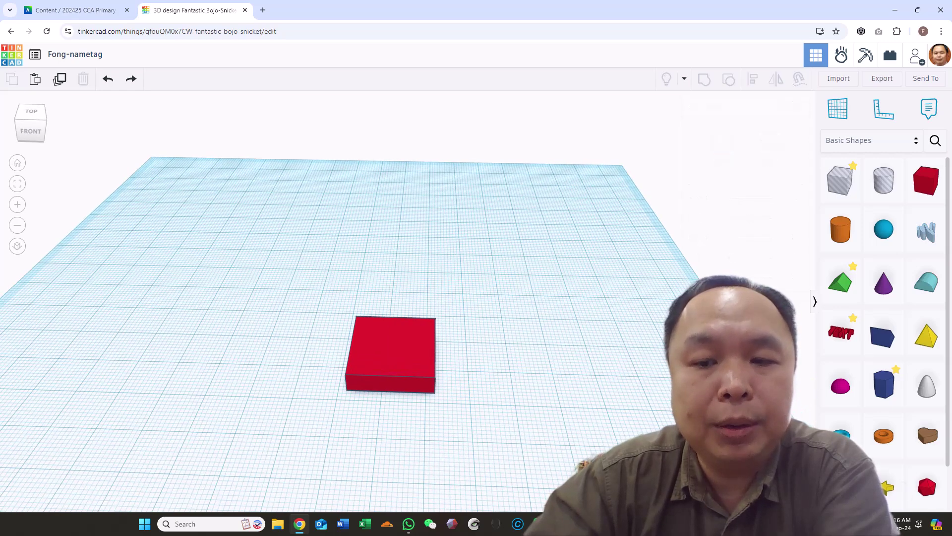
click(403, 359)
right_drag(606, 366, 552, 329)
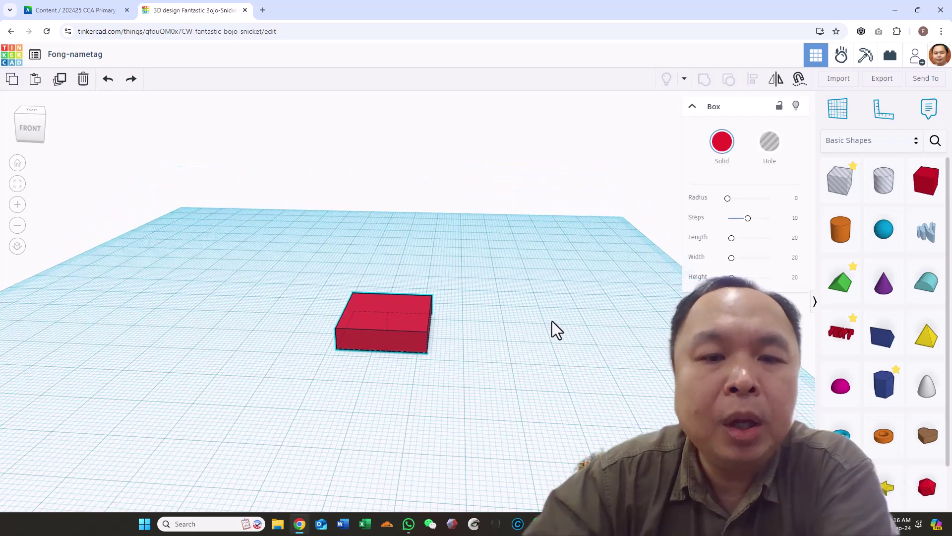
drag(387, 310, 387, 277)
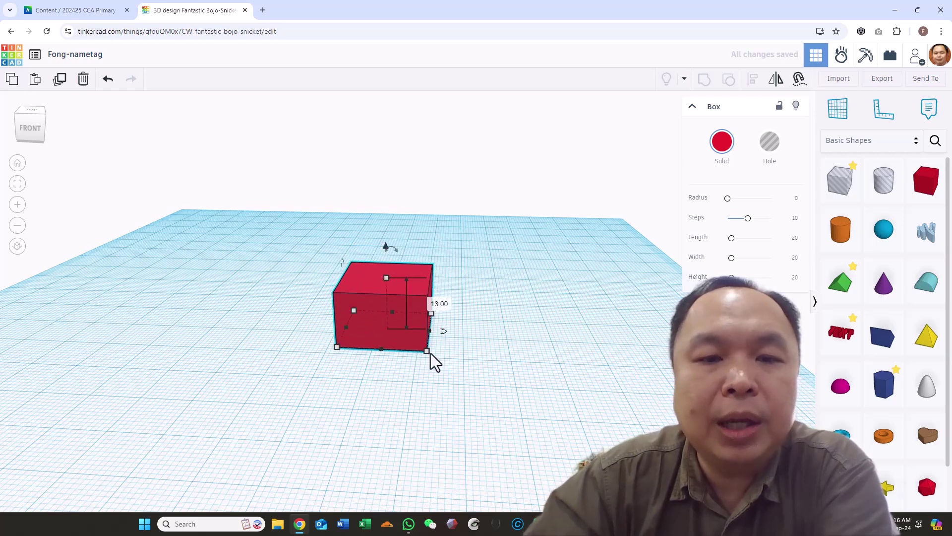
click(439, 304)
text(20)
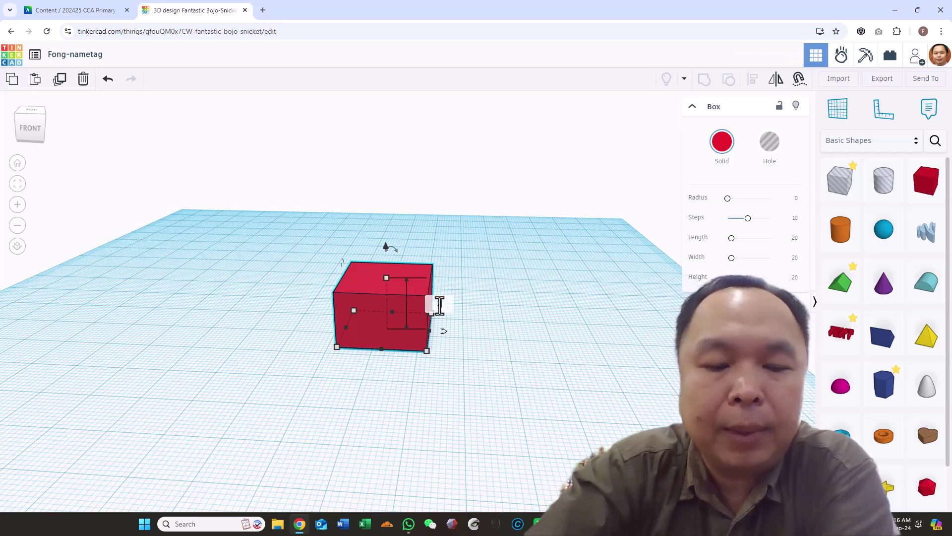
key(Return)
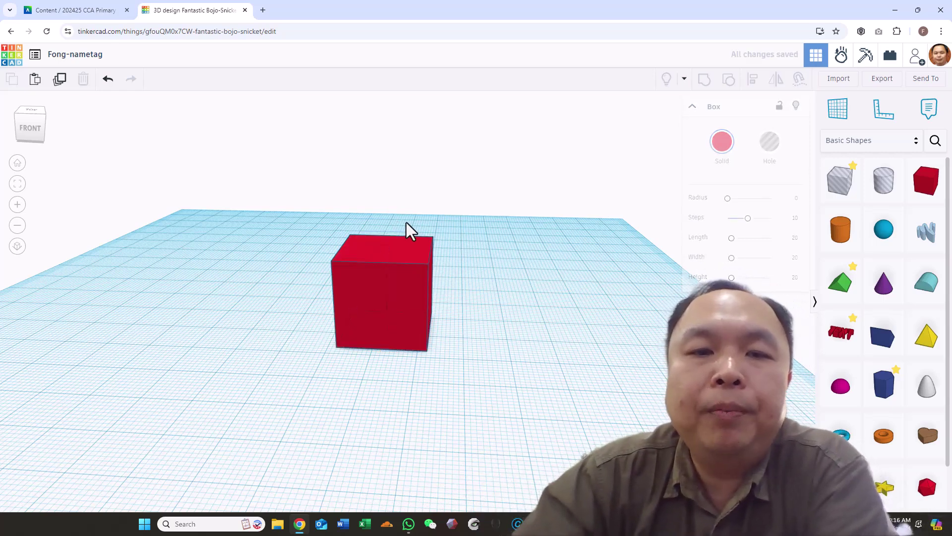
Step: Lift the red box off the workplane and place a second box below it
click(382, 250)
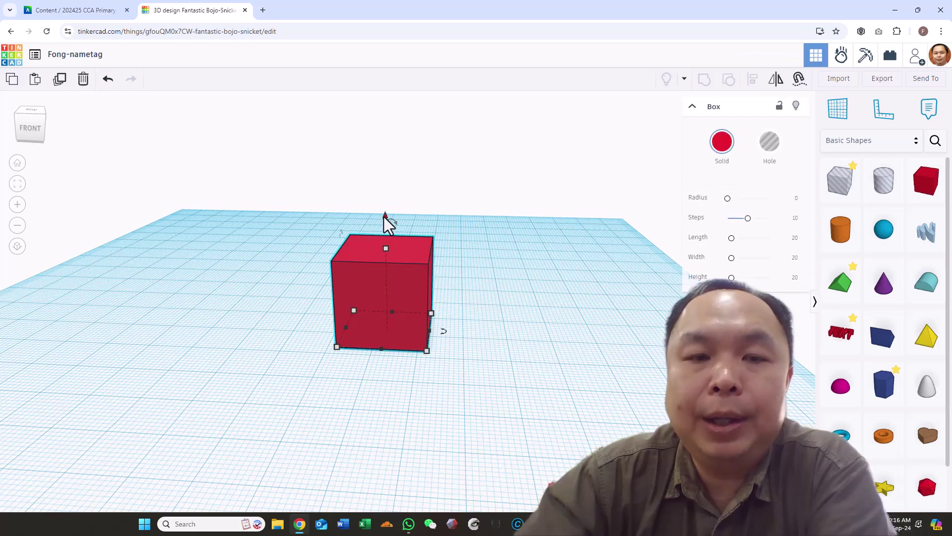
drag(383, 217, 372, 116)
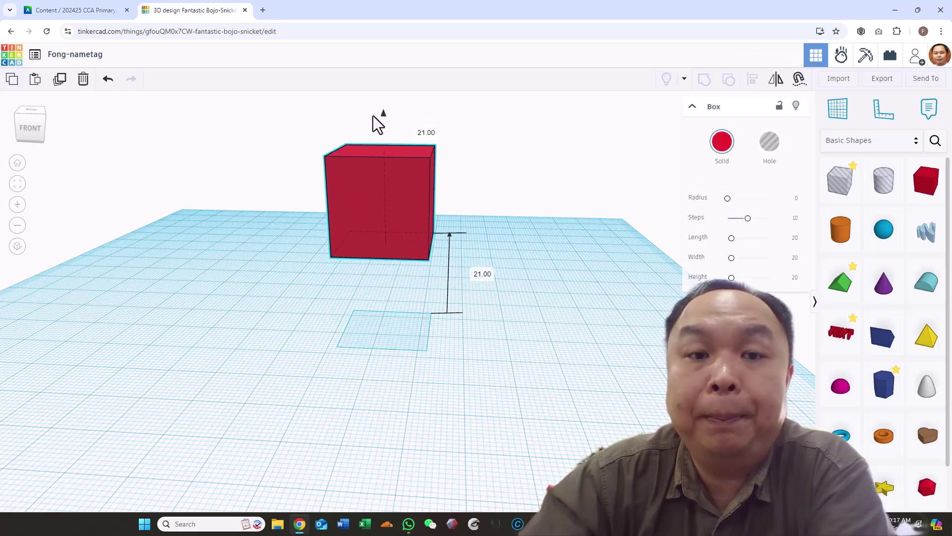
right_drag(514, 176, 525, 225)
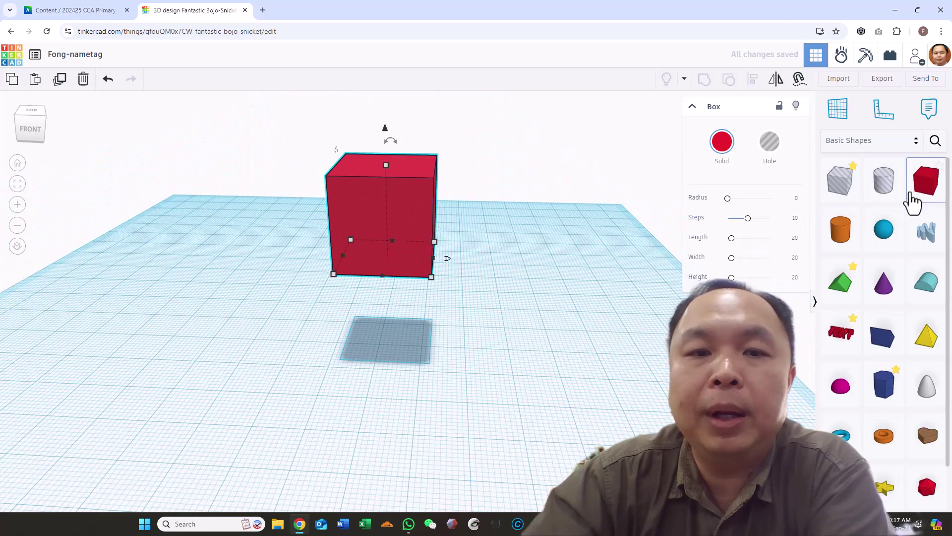
click(472, 358)
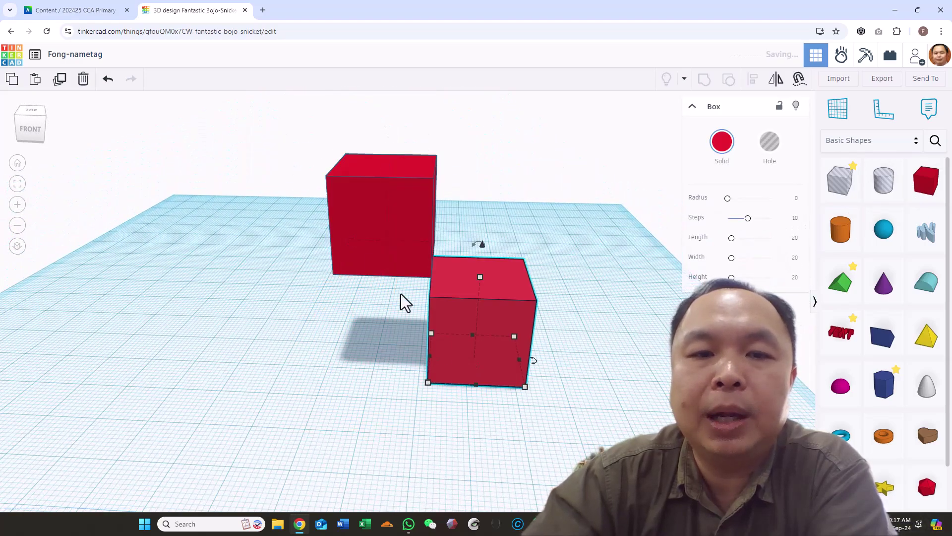
Step: Set the raised upper box's solid colour to orange
click(379, 242)
click(722, 144)
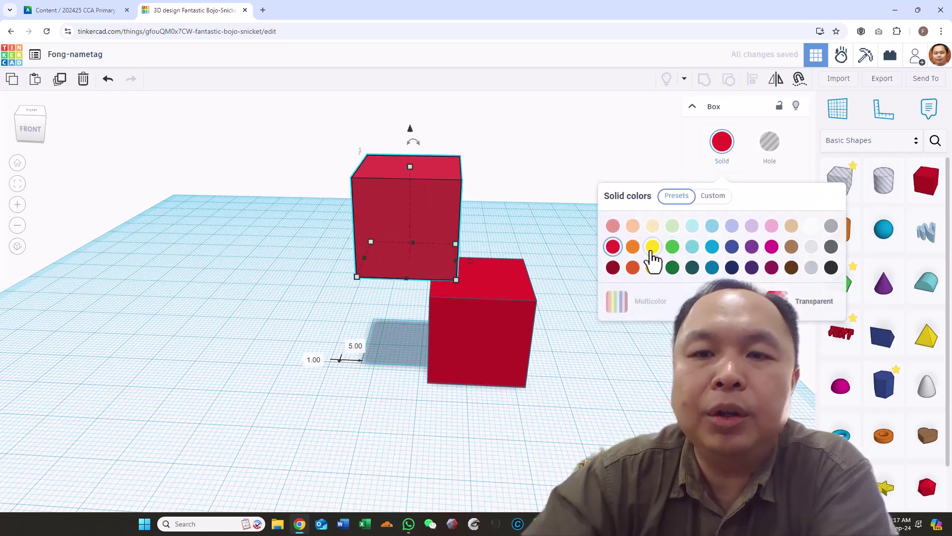
click(633, 248)
click(566, 259)
Step: Stack the orange box on the red box, sinking it partly into it
drag(364, 215, 439, 214)
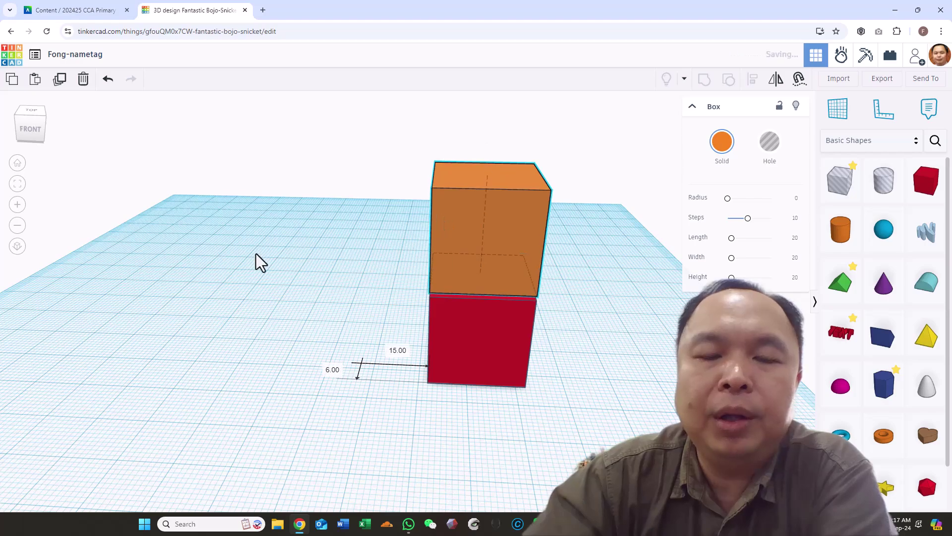
right_drag(260, 258, 387, 264)
drag(585, 162, 585, 177)
right_drag(653, 379, 505, 338)
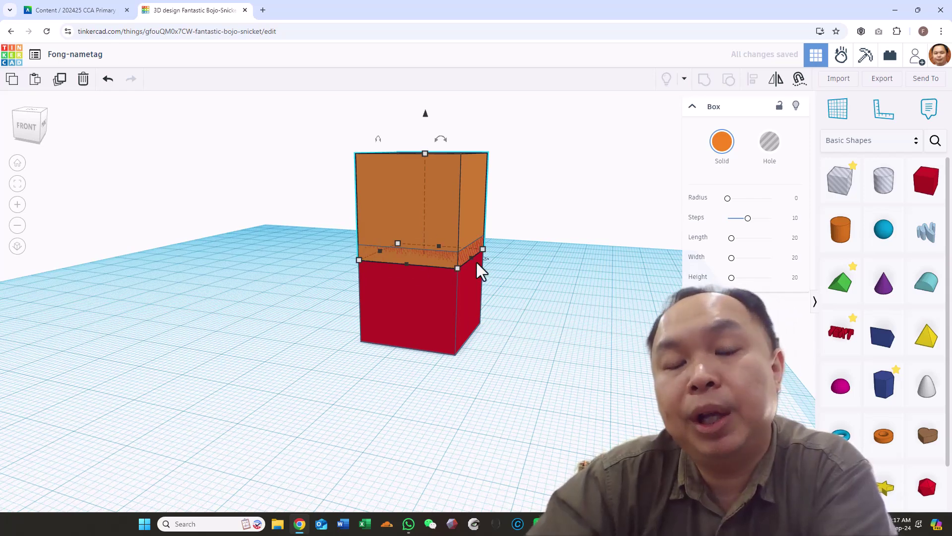
right_drag(432, 255, 501, 279)
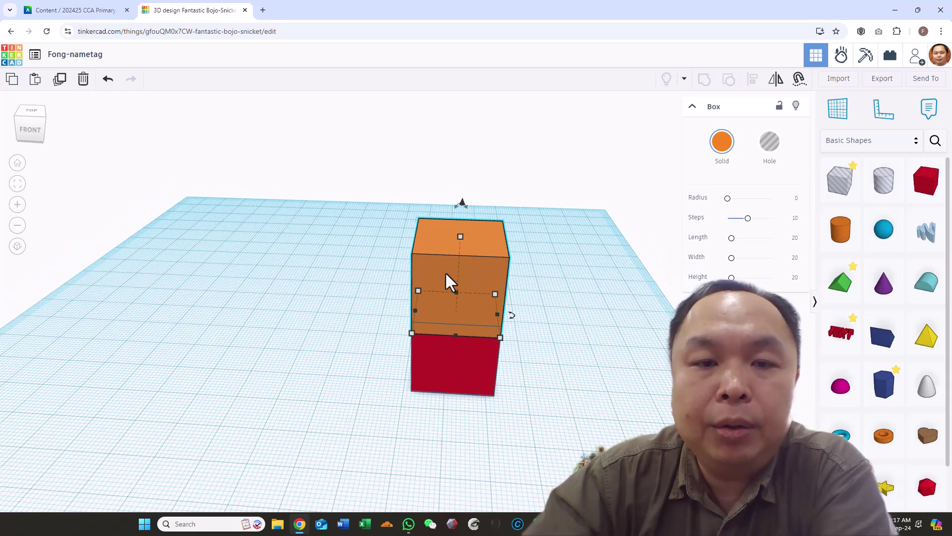
Step: Move the orange box off, drop it onto the workplane with D, then delete it
drag(446, 280, 308, 271)
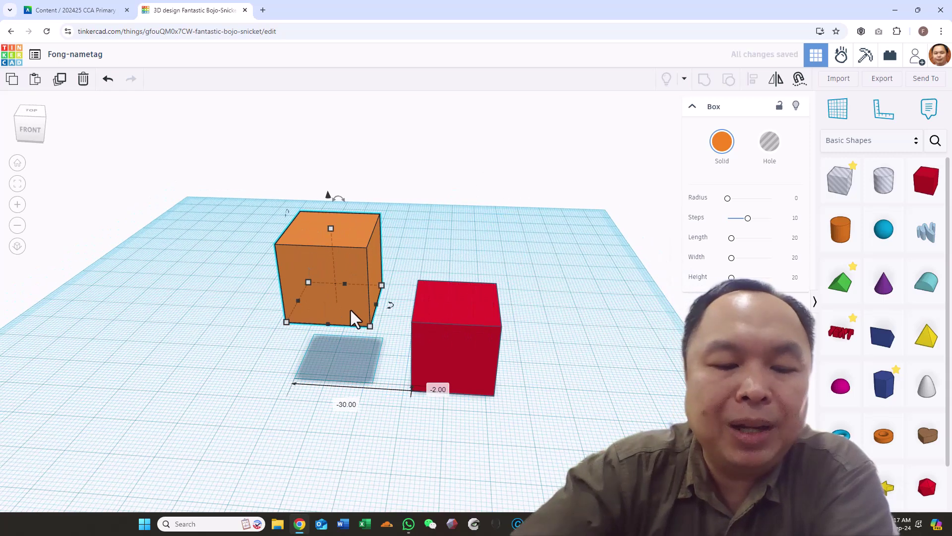
key(d)
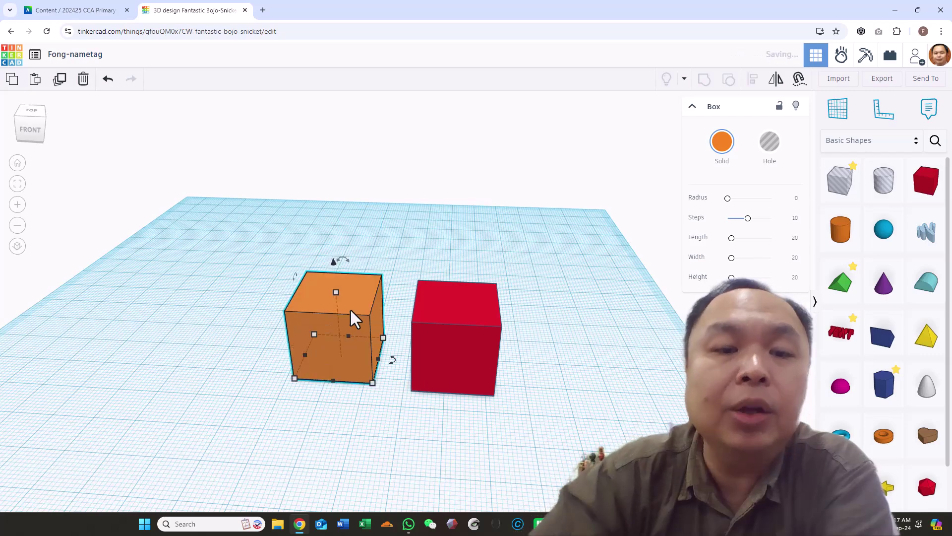
mouse_move(604, 397)
right_down()
mouse_move(591, 340)
mouse_move(618, 364)
mouse_move(630, 395)
mouse_move(623, 392)
right_up()
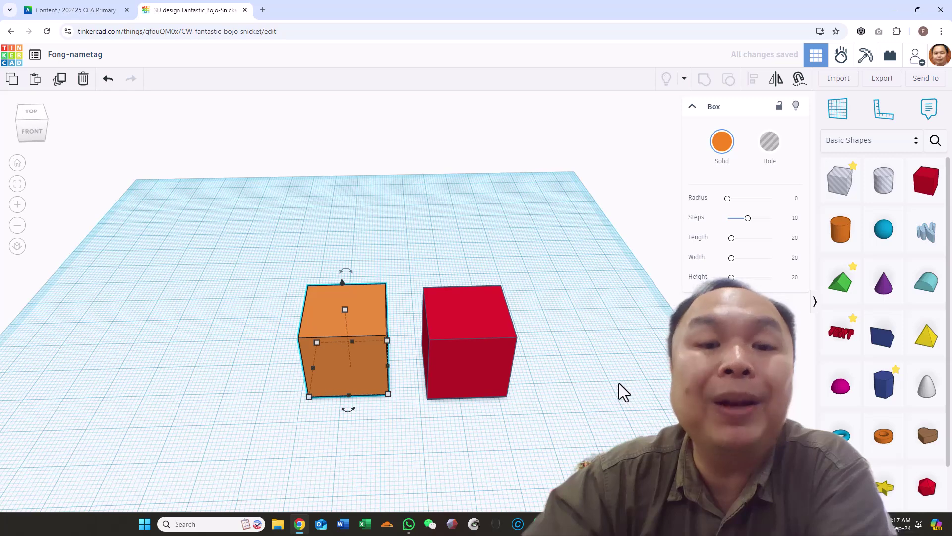
click(451, 322)
click(384, 307)
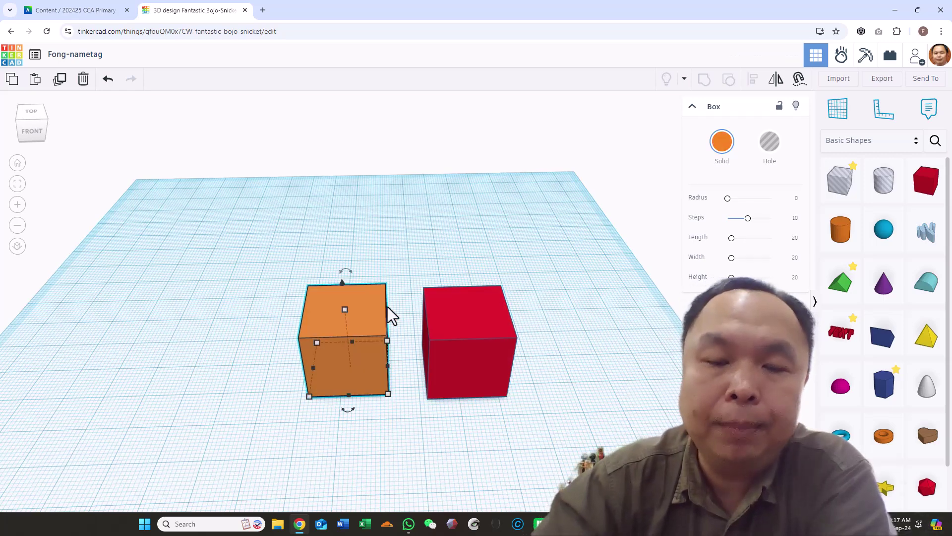
key(Delete)
Step: Move the red box left and Alt-drag a copy beside it on the right
right_drag(521, 338, 426, 352)
drag(426, 352, 307, 346)
right_drag(461, 353, 463, 372)
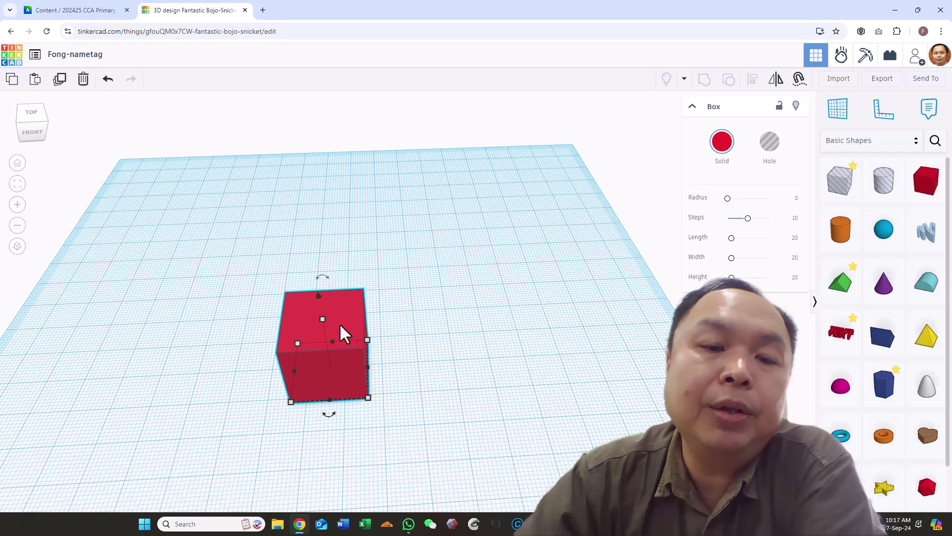
alt+drag(341, 329, 461, 322)
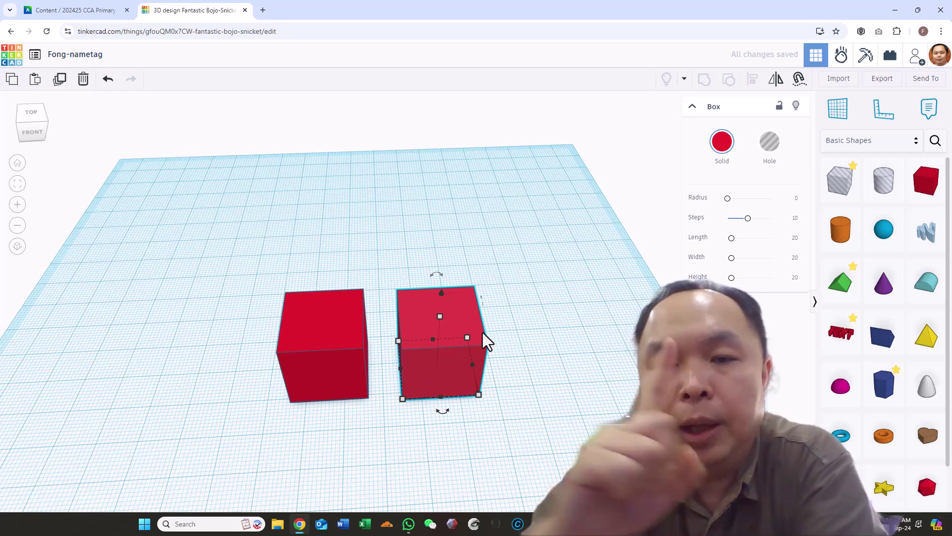
drag(439, 312, 424, 337)
right_drag(510, 338, 512, 327)
drag(435, 293, 416, 248)
drag(419, 311, 431, 337)
right_drag(294, 472, 380, 394)
Step: Duplicate the box to add a third red cube
key(ctrl+v)
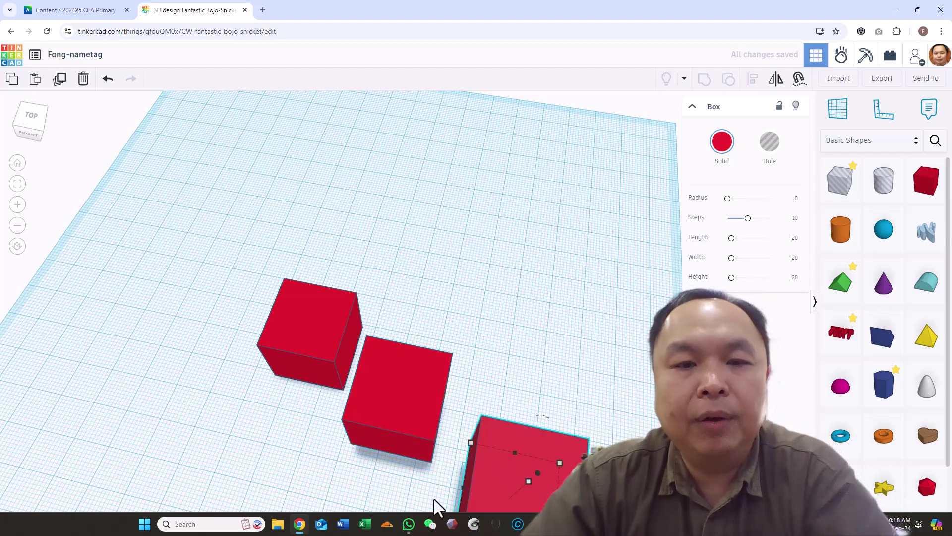
right_drag(435, 504, 486, 421)
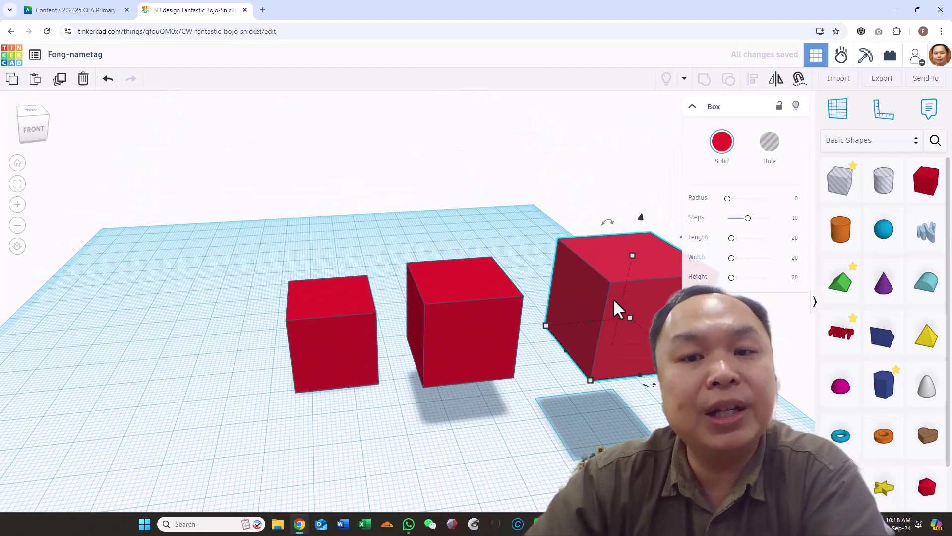
right_drag(617, 308, 503, 293)
click(448, 329)
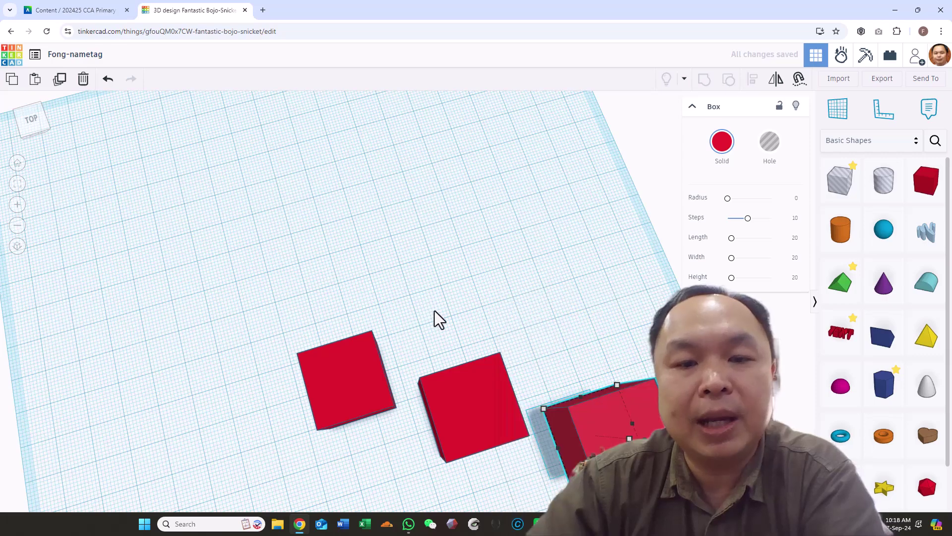
right_drag(599, 431, 610, 384)
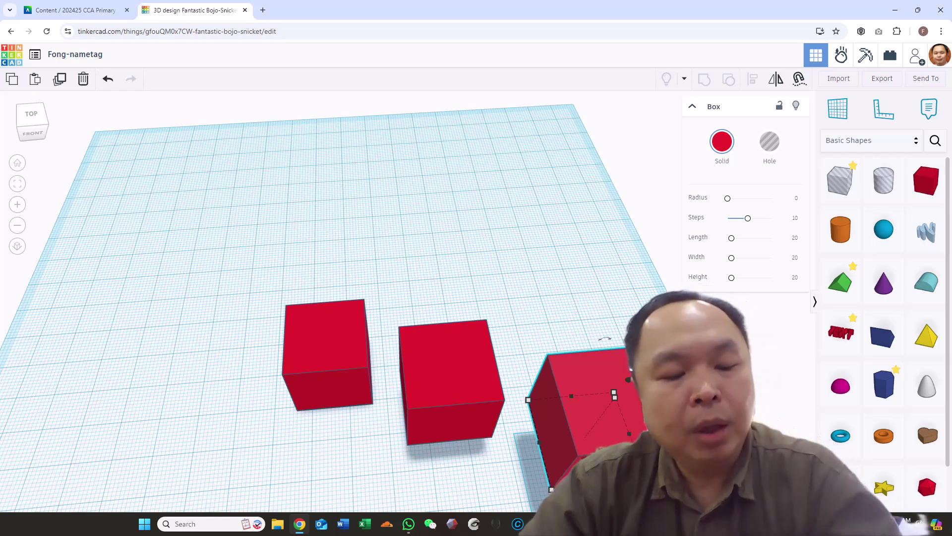
Step: Select the left and middle boxes together
click(403, 362)
click(278, 334)
click(306, 342)
shift+click(412, 361)
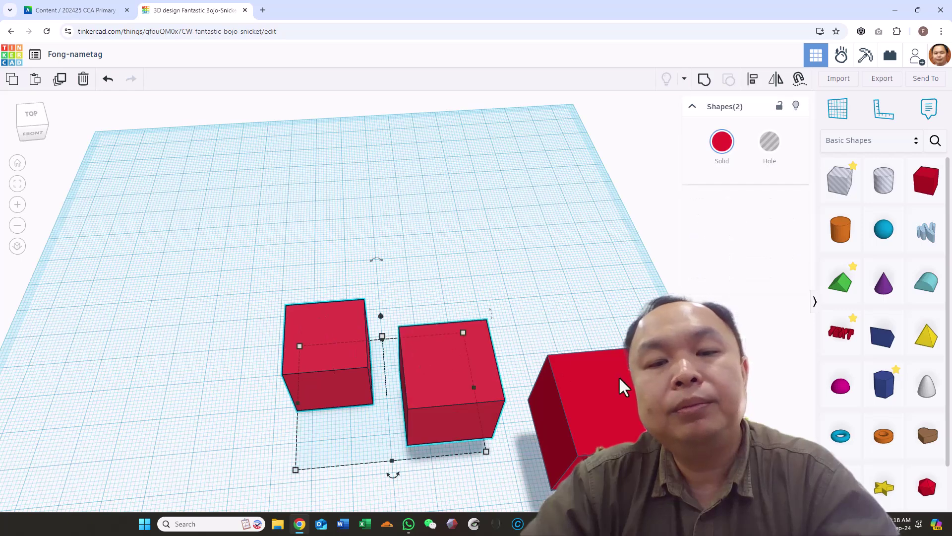
Step: Select all three boxes with a selection rectangle
shift+click(619, 379)
click(431, 266)
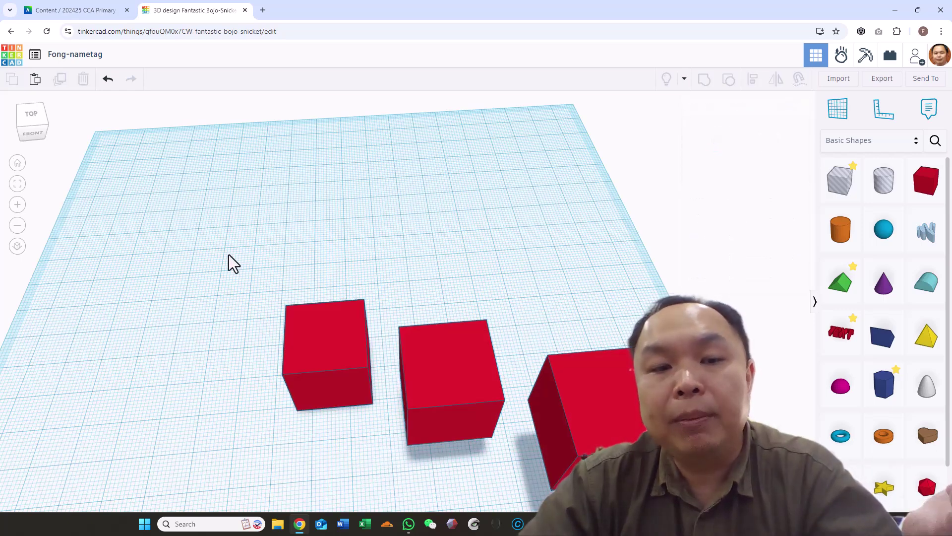
drag(225, 254, 525, 421)
drag(645, 454, 646, 454)
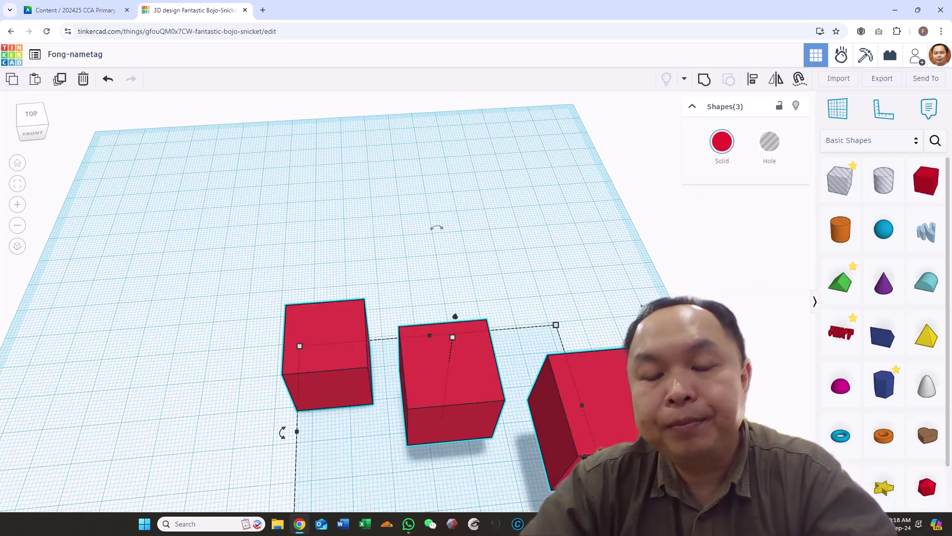
Step: Align the boxes along their left edges, then to the right box, stacking them into one column
click(752, 84)
scroll(737, 245, down, 2)
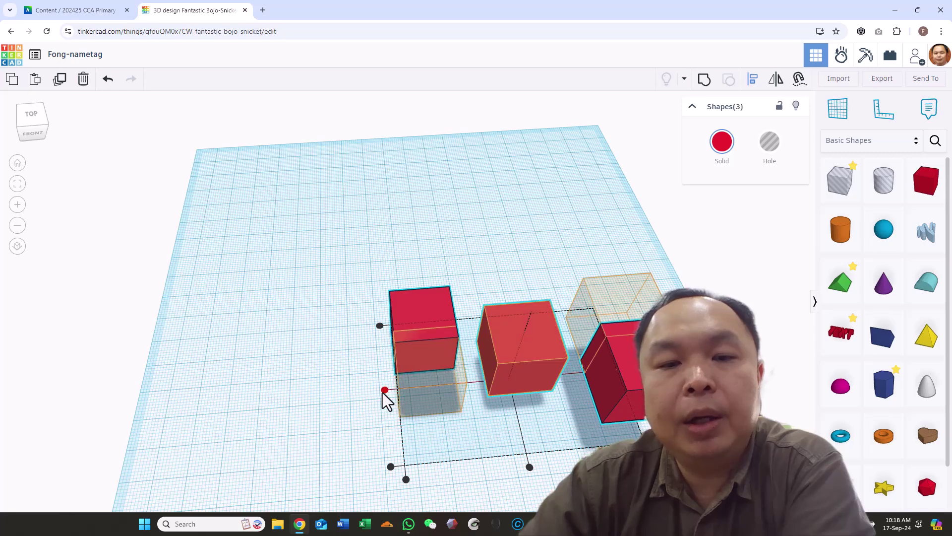
click(384, 390)
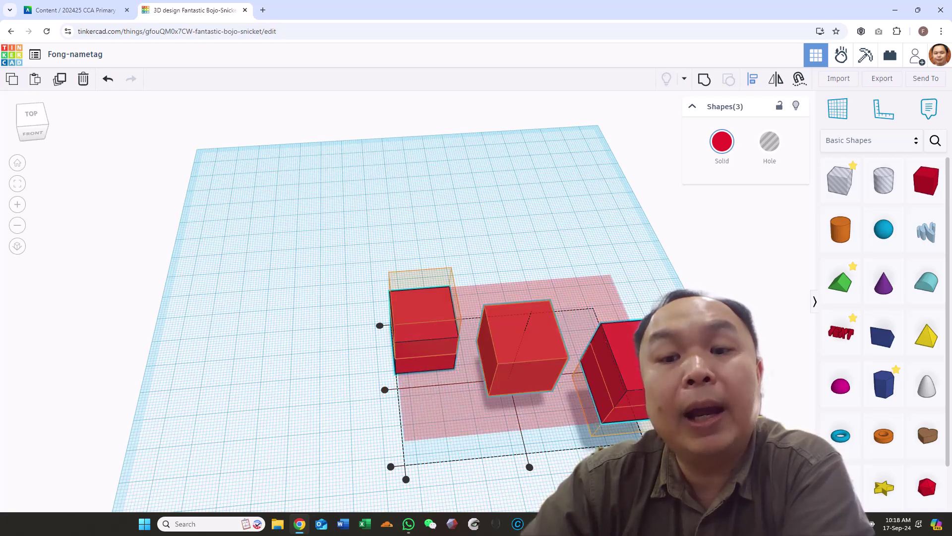
right_drag(694, 322, 695, 377)
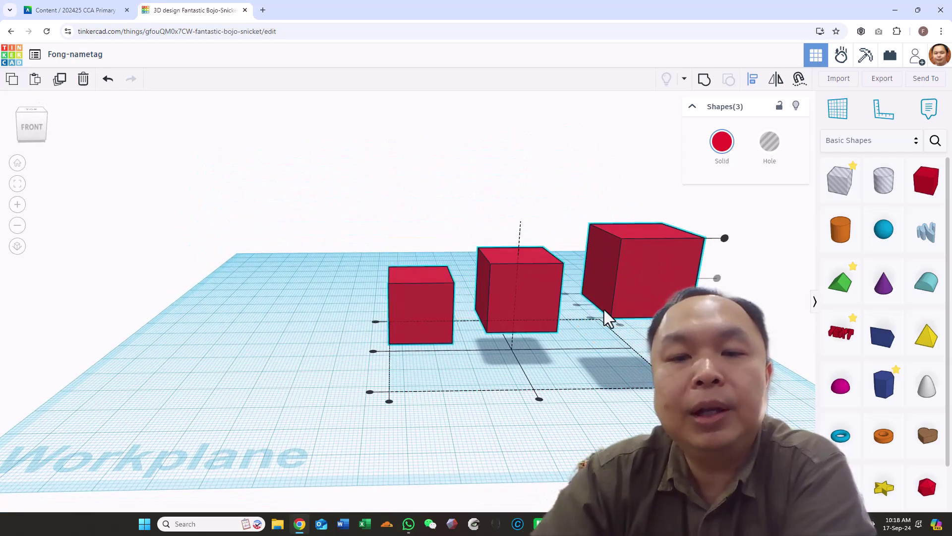
right_drag(291, 366, 293, 401)
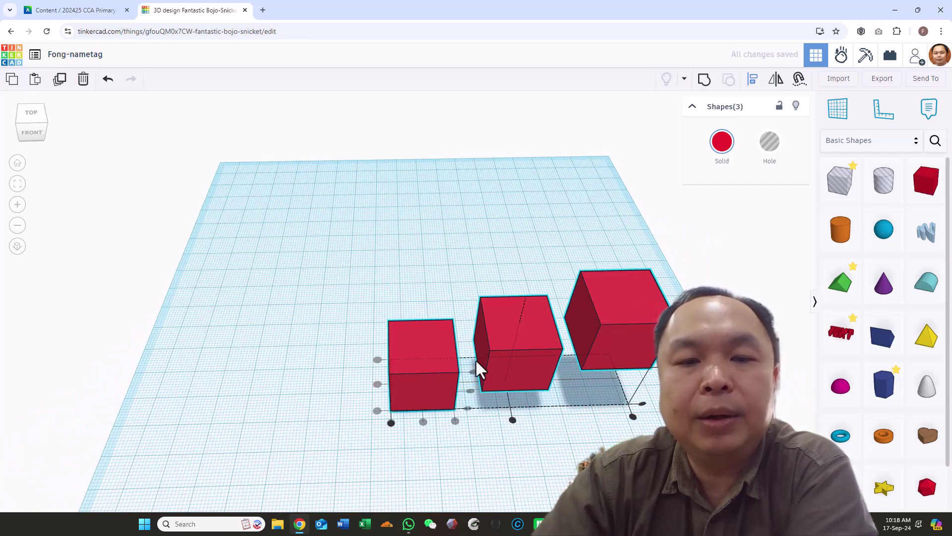
mouse_move(617, 439)
right_down()
mouse_move(611, 392)
mouse_move(608, 431)
right_up()
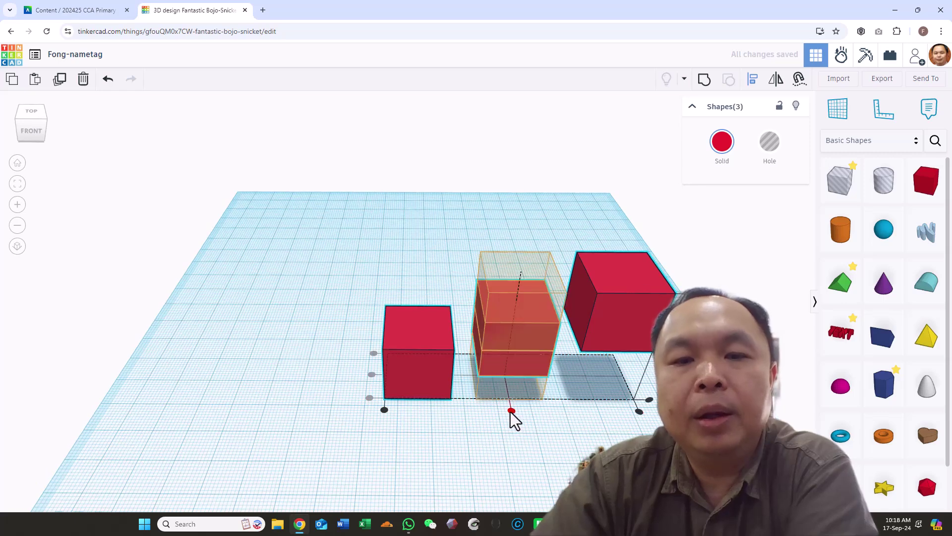
click(639, 411)
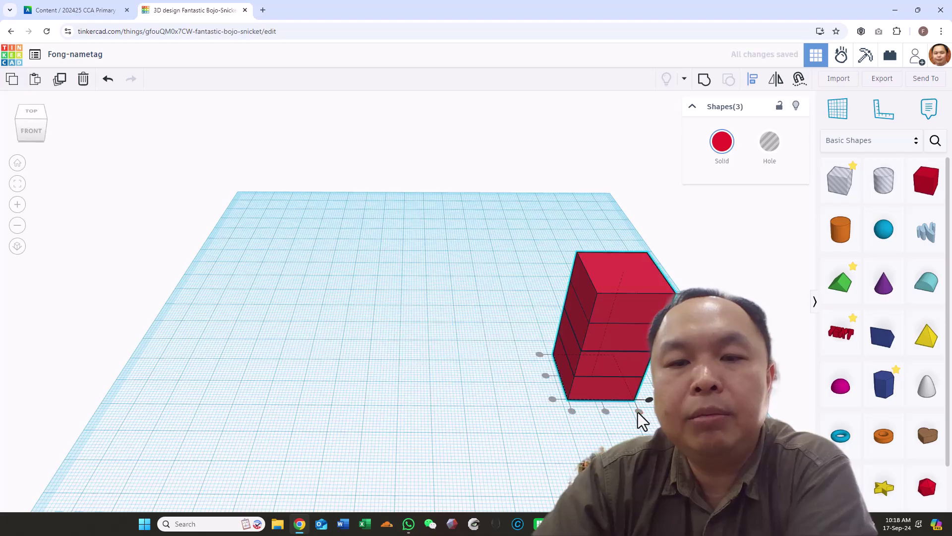
Step: Reselect all three stacked boxes with a selection rectangle
right_drag(511, 411, 595, 357)
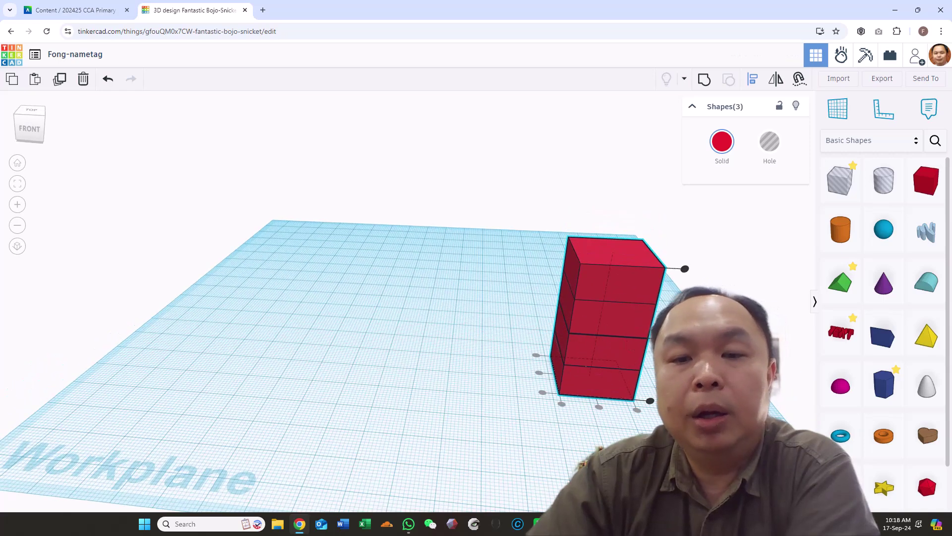
click(494, 347)
mouse_move(502, 344)
right_down()
mouse_move(511, 343)
mouse_move(502, 353)
mouse_move(505, 343)
right_up()
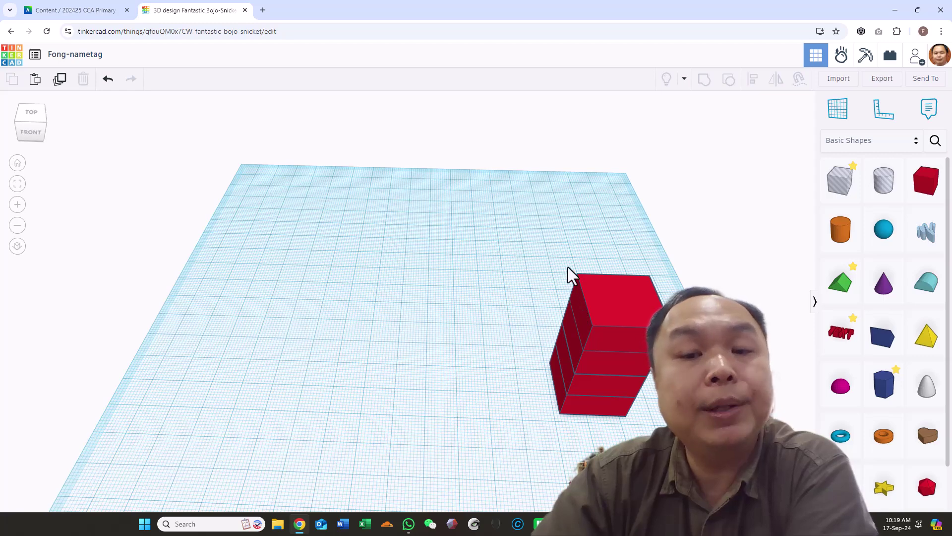
drag(501, 244, 519, 320)
drag(699, 422, 698, 422)
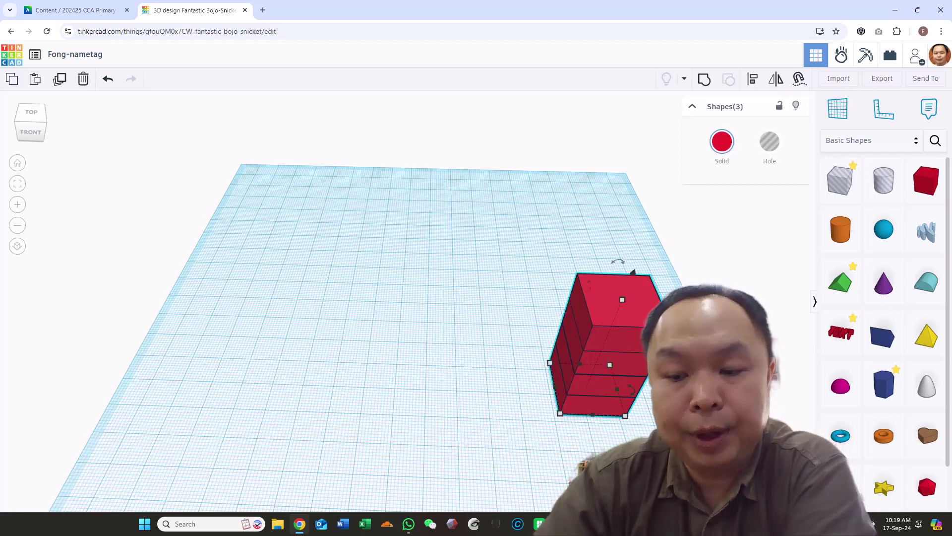
Step: Delete the stacked boxes and add a Text shape reading the user's name in capitals
key(Delete)
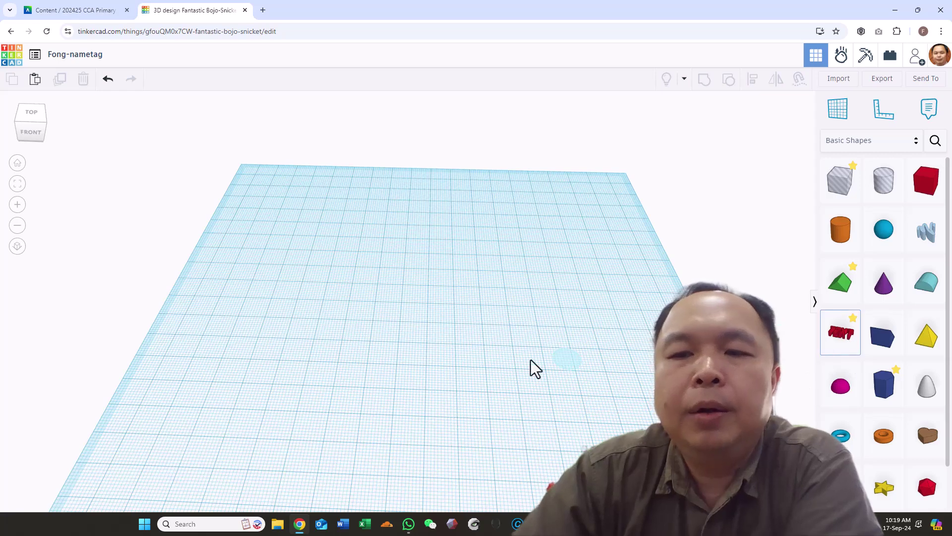
drag(492, 368, 419, 334)
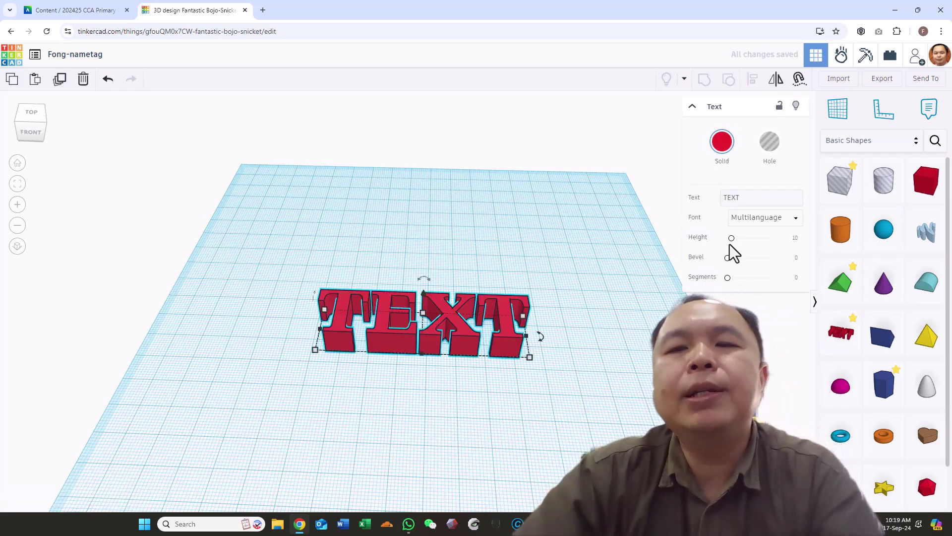
click(755, 197)
key(BackSpace)
key(BackSpace)
key(BackSpace)
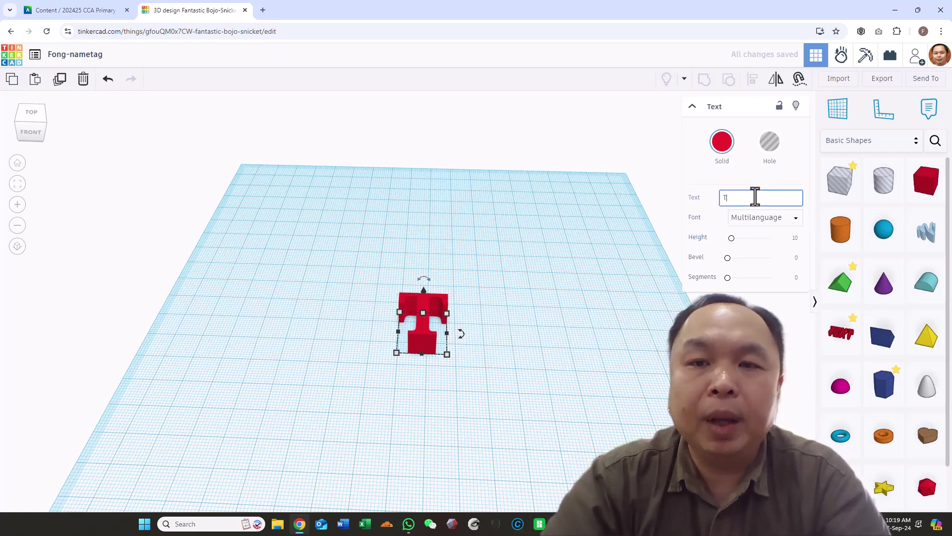
text(FONG)
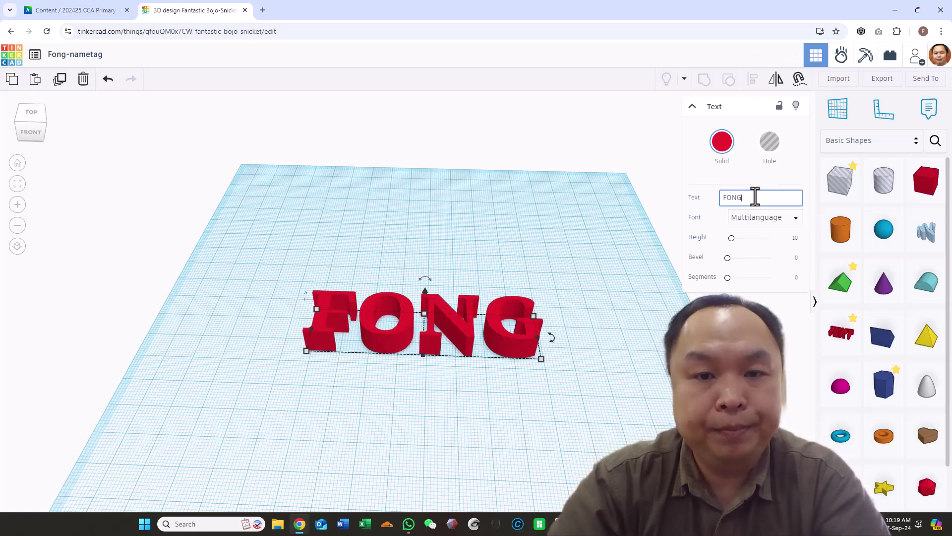
click(614, 355)
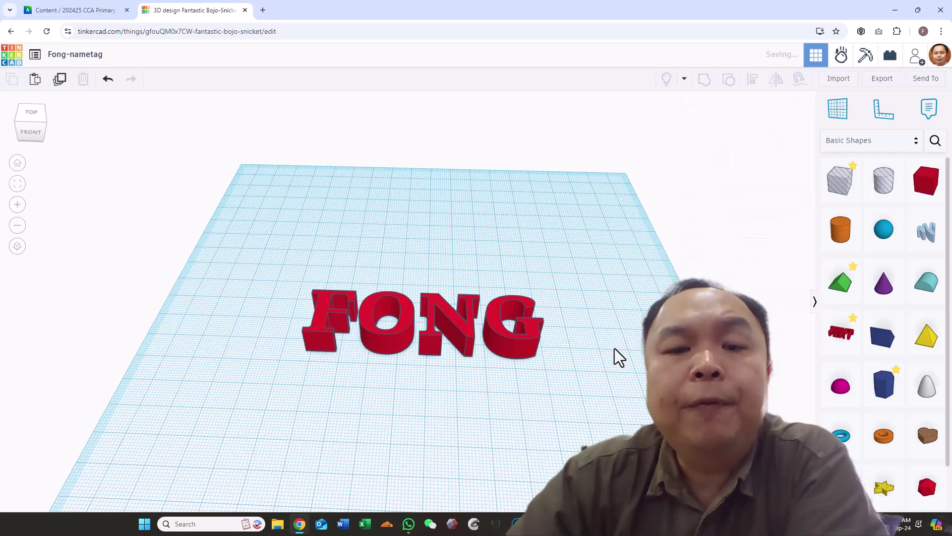
Step: Lower the name lettering's height from 10.00 to 7.00
right_drag(614, 355, 630, 398)
right_drag(587, 373, 510, 328)
click(510, 325)
right_drag(386, 402, 534, 377)
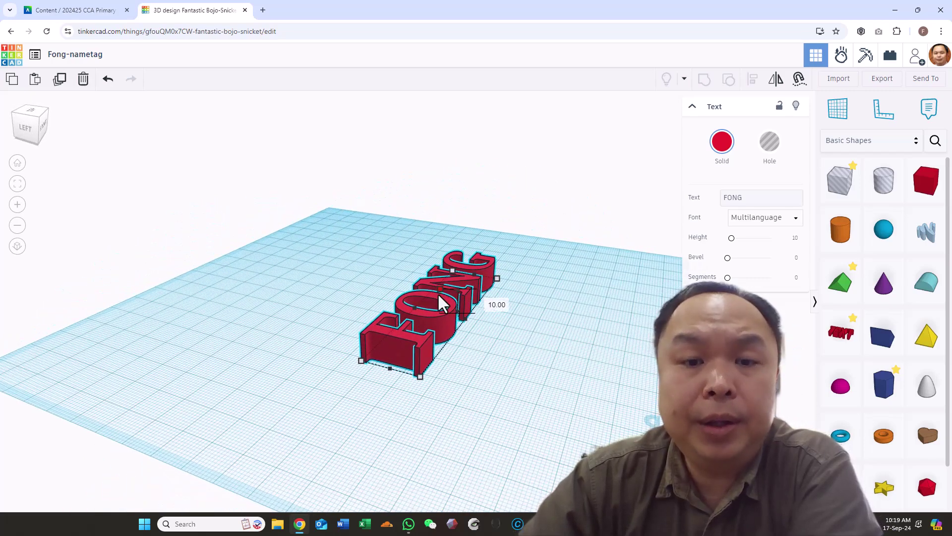
drag(439, 290, 437, 296)
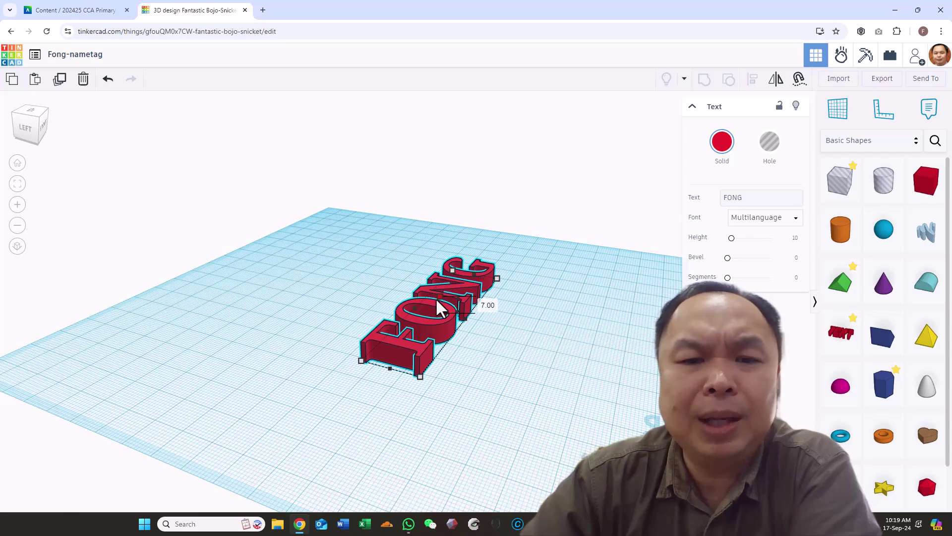
click(552, 330)
right_drag(552, 330, 377, 401)
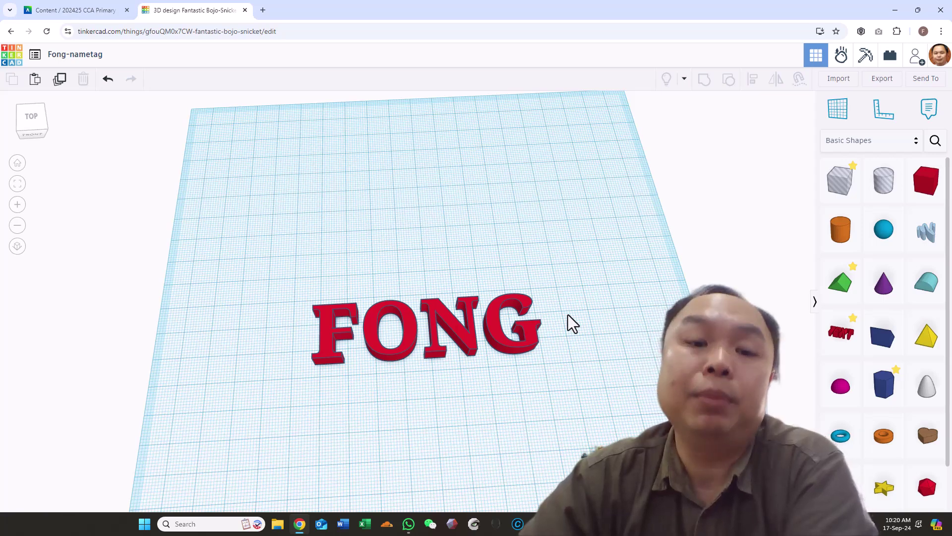
Step: Add a box, flatten it to 5.00, and stretch it to 118 by 49 under the lettering
drag(926, 180, 305, 403)
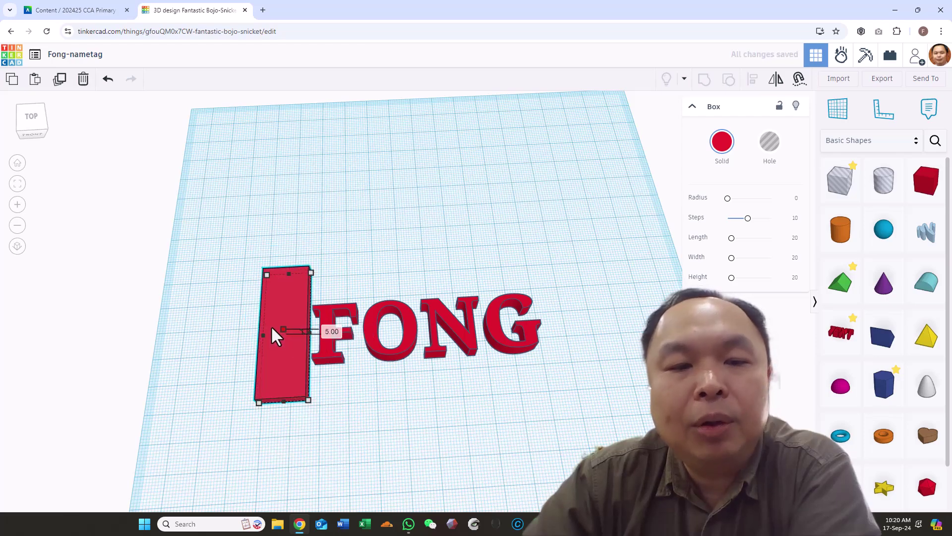
right_drag(270, 325, 330, 320)
click(331, 318)
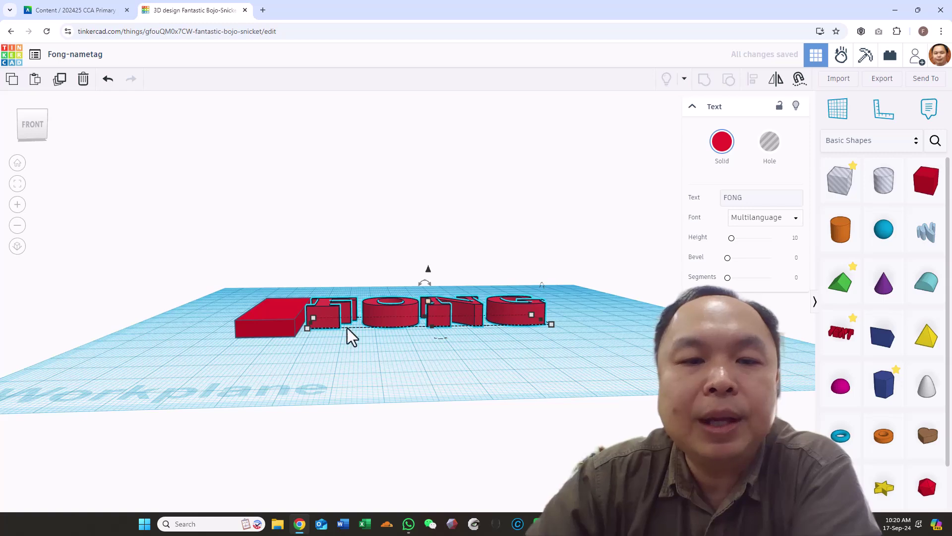
click(278, 307)
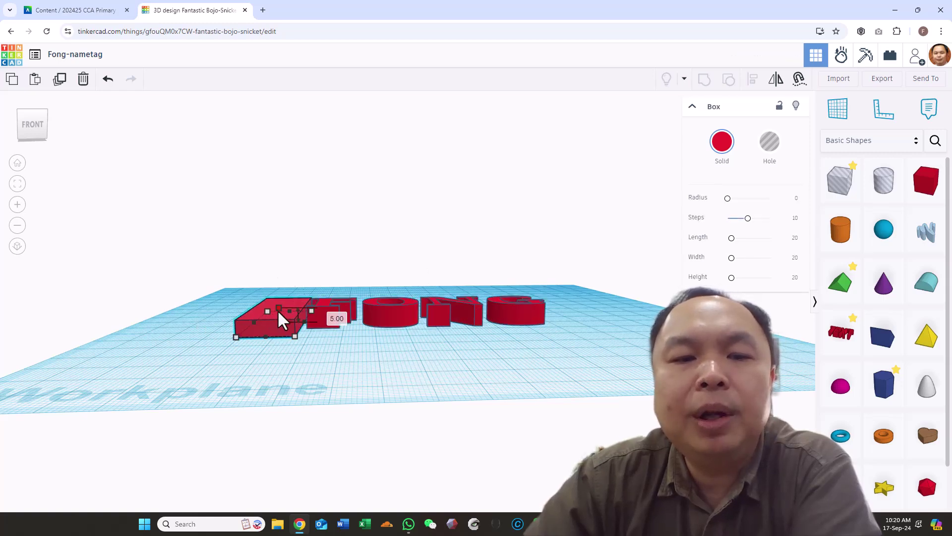
drag(278, 309, 277, 313)
right_drag(331, 349, 376, 417)
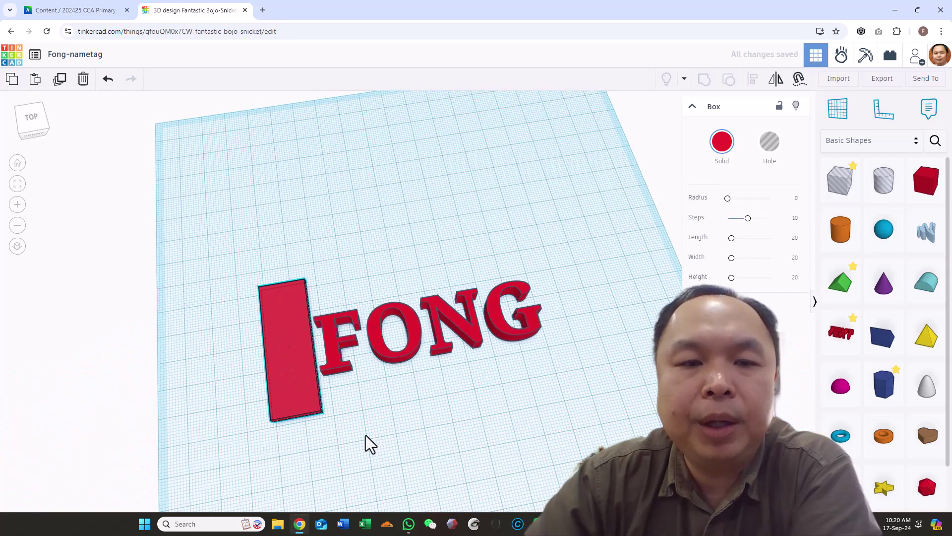
drag(322, 412, 601, 368)
Step: Colour the base box orange and nudge it into place beneath the lettering
click(723, 147)
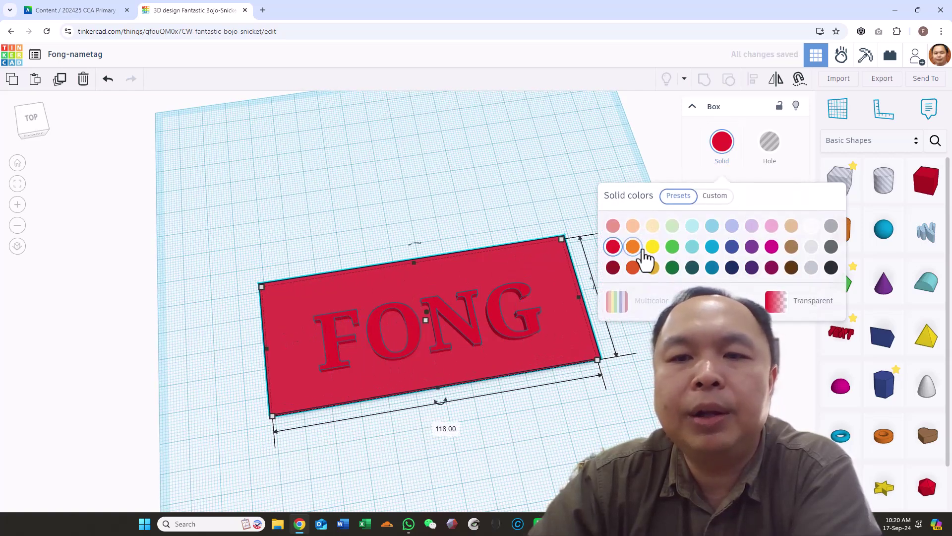
click(633, 246)
click(648, 351)
right_drag(649, 351, 506, 379)
mouse_move(441, 374)
mouse_down()
mouse_move(461, 378)
mouse_move(451, 370)
mouse_up()
right_drag(452, 378, 588, 324)
drag(588, 325, 567, 337)
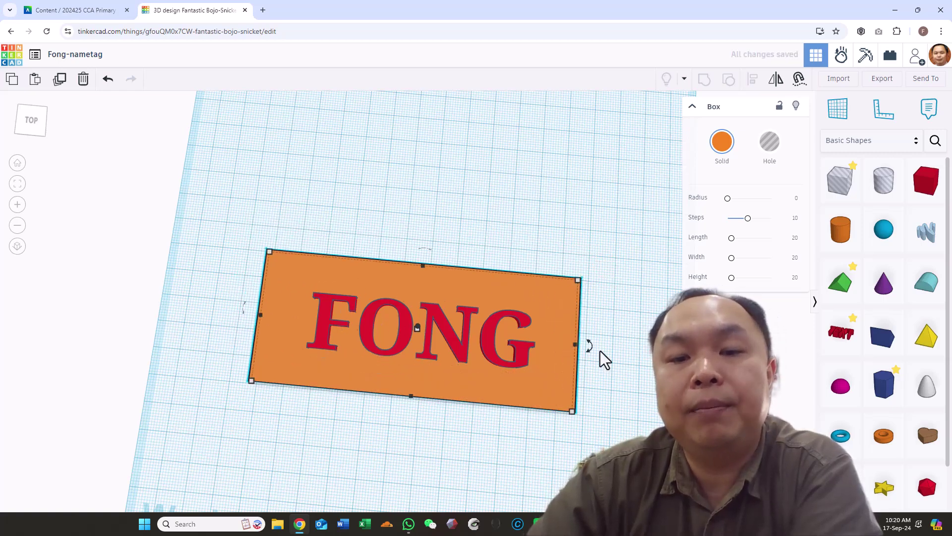
Step: Select both the orange base and the name lettering together
right_drag(603, 360, 584, 270)
right_drag(637, 314, 647, 365)
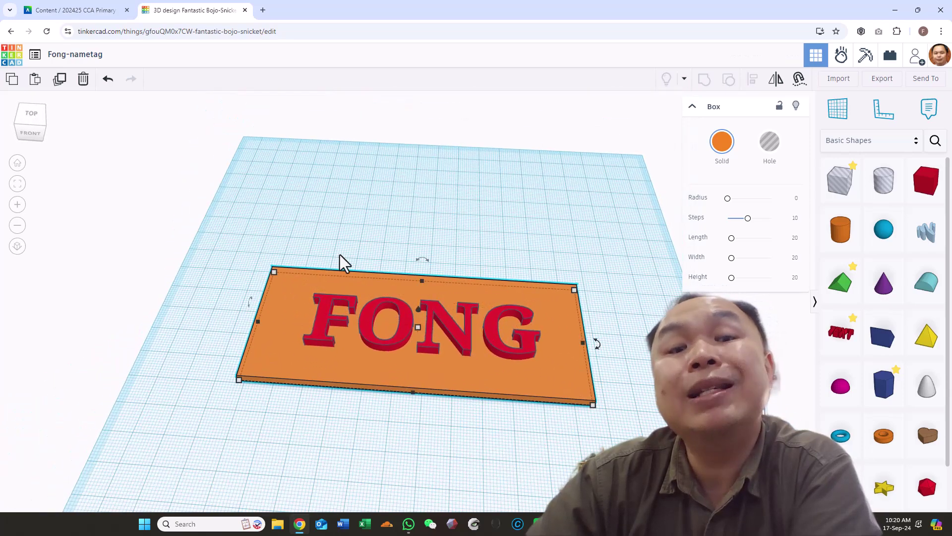
drag(238, 223, 602, 419)
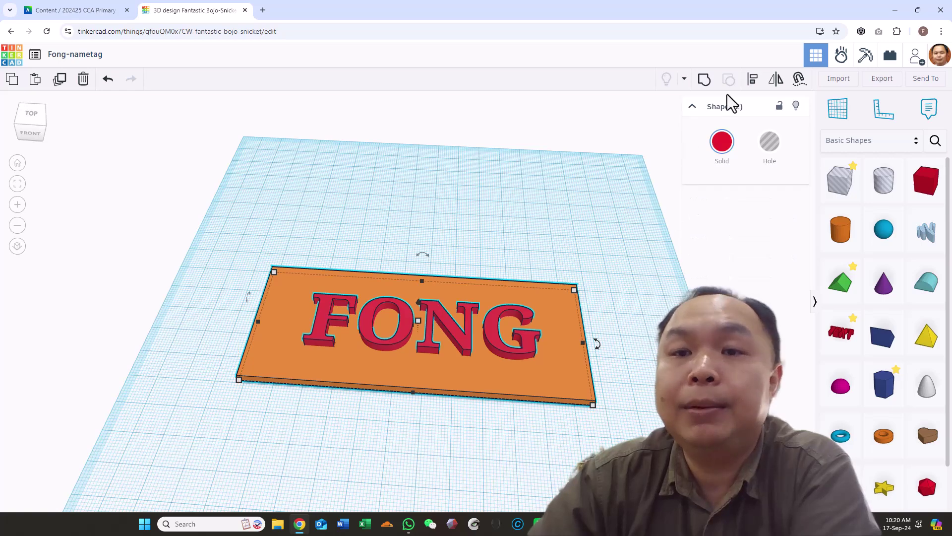
Step: Centre the FONG lettering on the orange base plate with Align
click(750, 81)
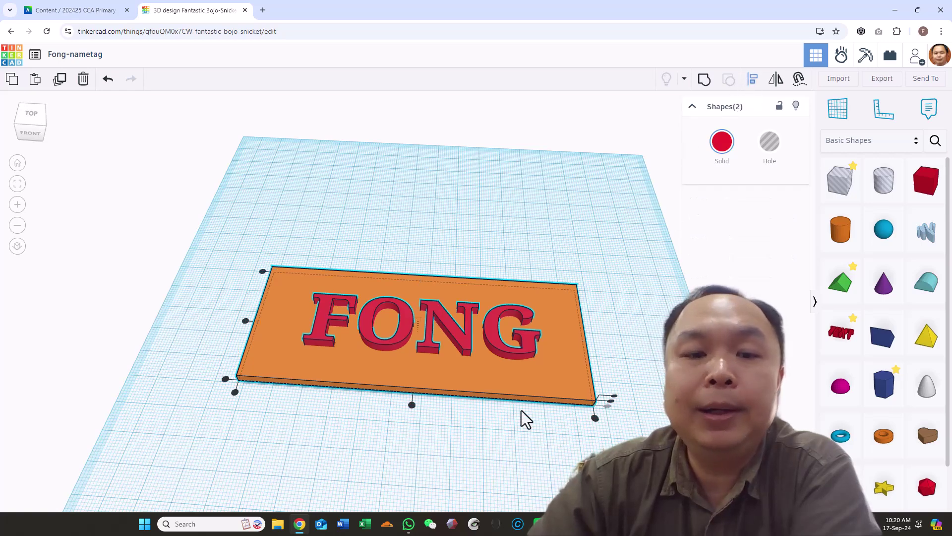
click(410, 409)
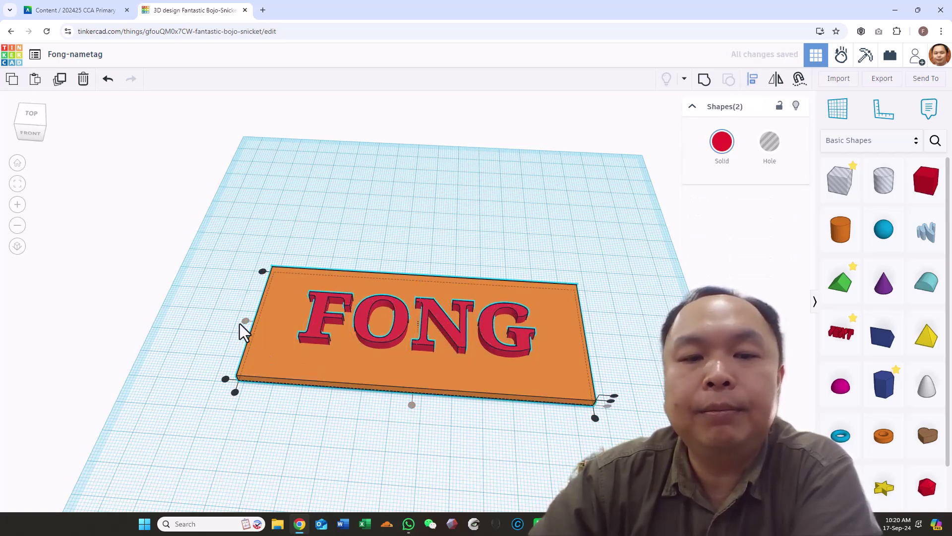
click(451, 504)
Step: Orbit to an angled view of the nametag and select the orange base
right_drag(471, 515, 485, 516)
click(306, 456)
right_drag(332, 455, 364, 444)
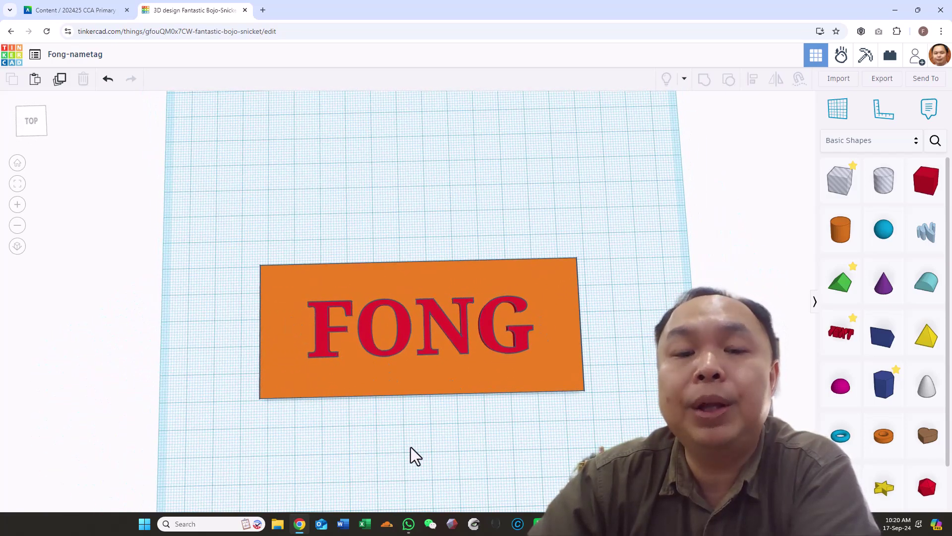
right_drag(411, 455, 380, 419)
click(384, 377)
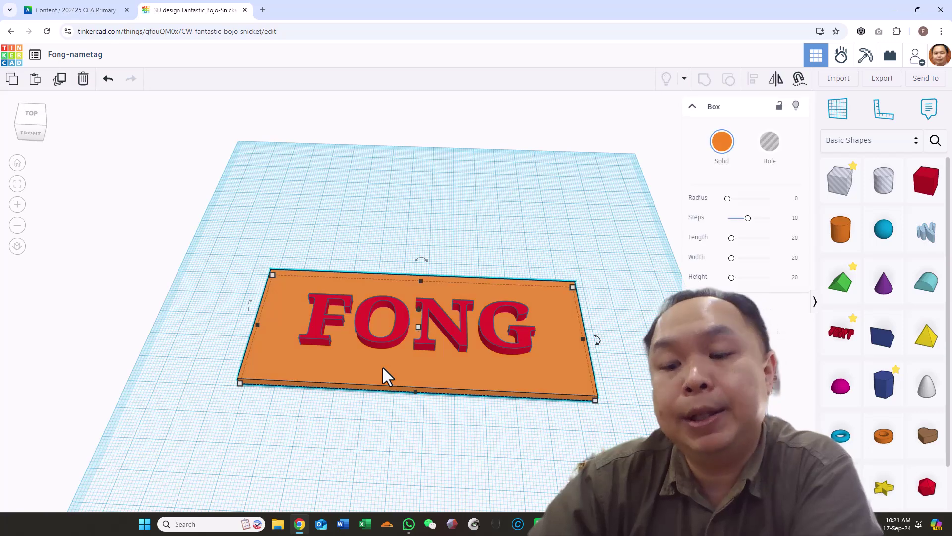
Step: Delete the orange base and reshape a new box into an 87.00 by 2.00 bar
key(Delete)
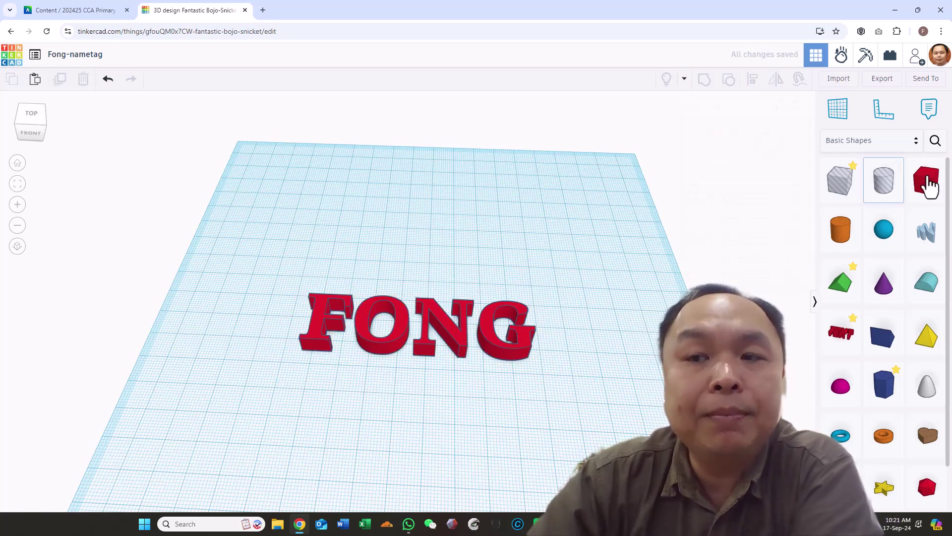
click(927, 187)
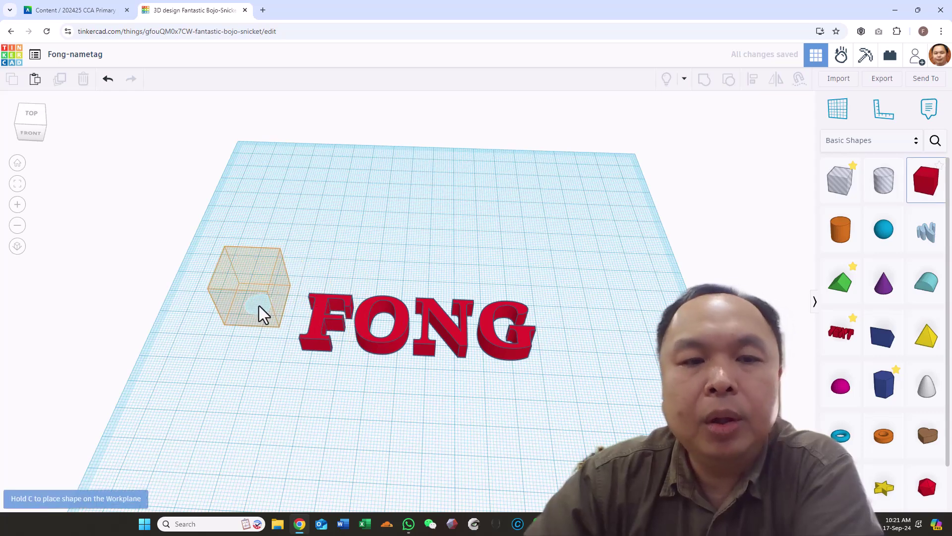
click(261, 315)
drag(283, 324, 537, 385)
Step: Orbit to a front perspective looking squarely at FONG and the new bar
right_drag(510, 395, 454, 342)
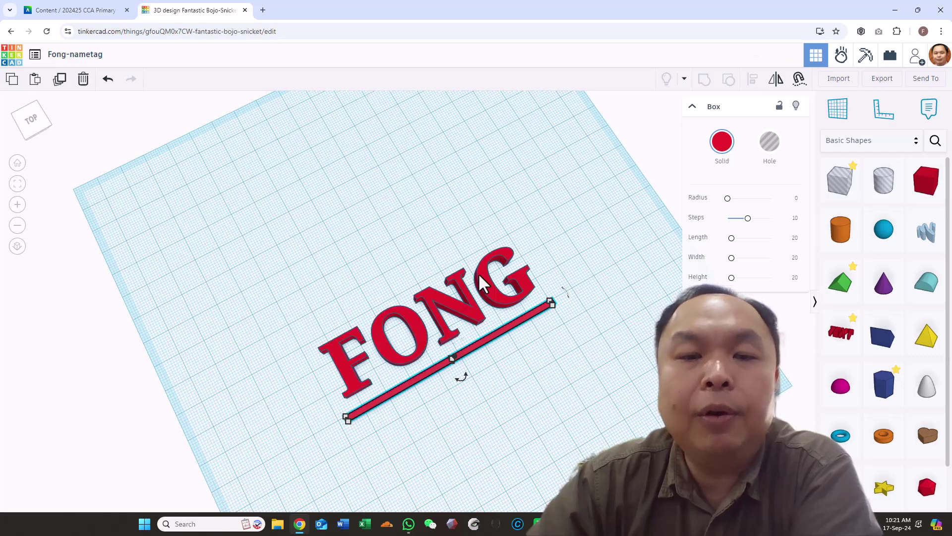
right_drag(570, 332, 519, 356)
right_drag(621, 361, 606, 347)
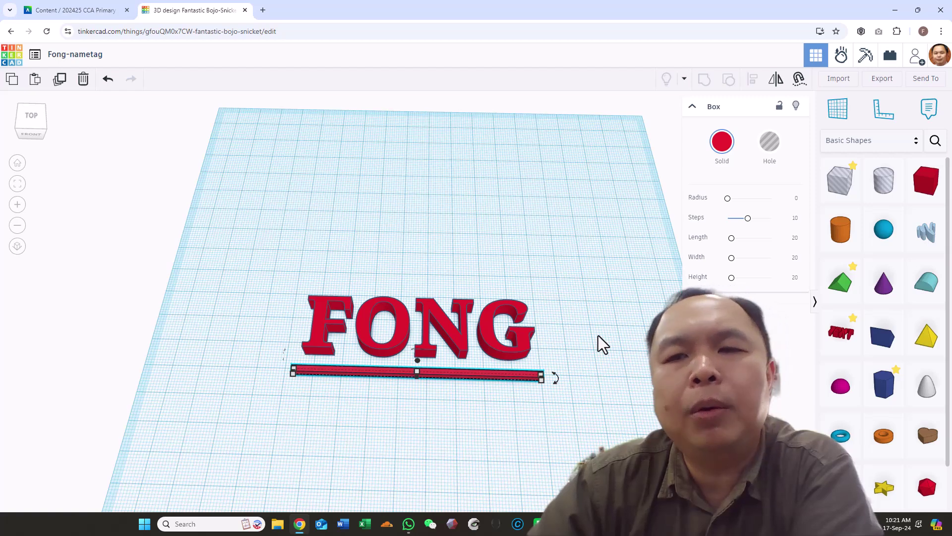
mouse_move(543, 380)
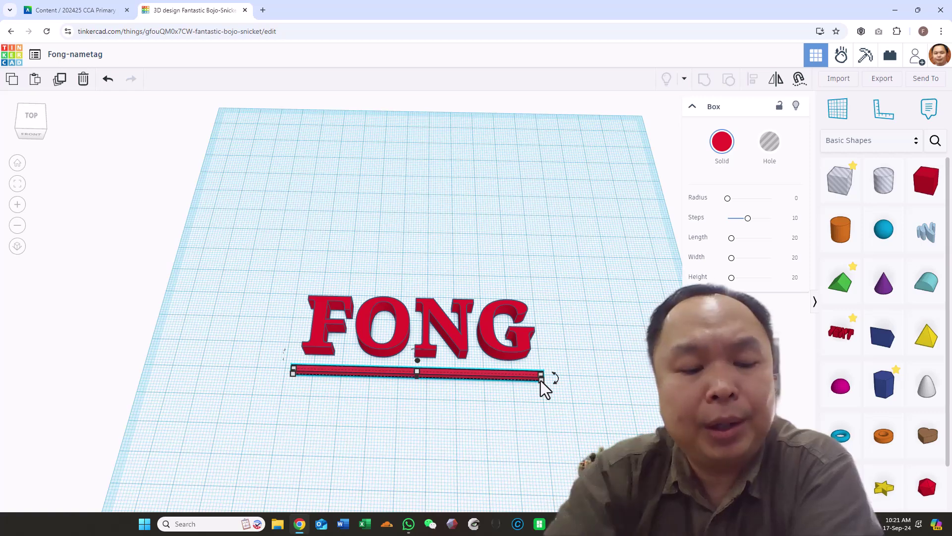
Step: Duplicate the thin bar under FONG, discarding an accidental extra copy
click(541, 380)
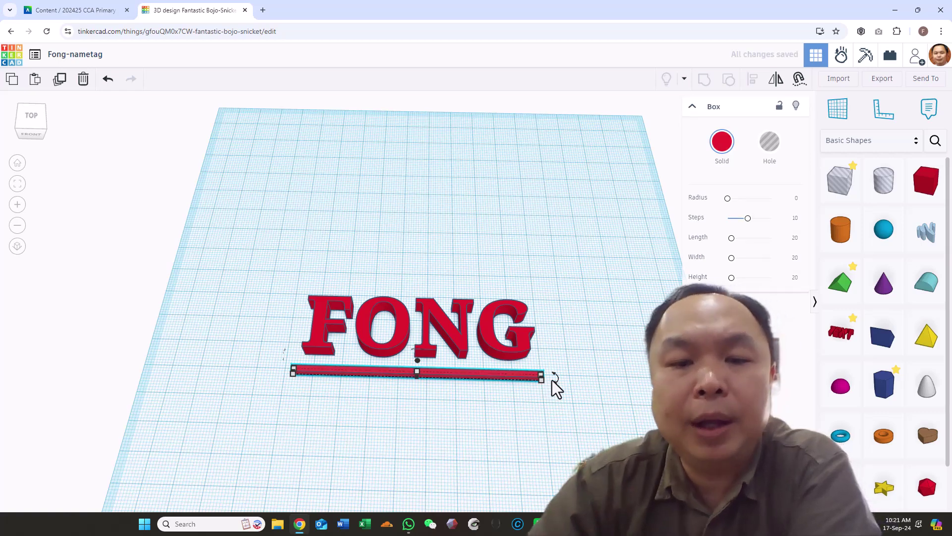
alt+drag(516, 382, 518, 397)
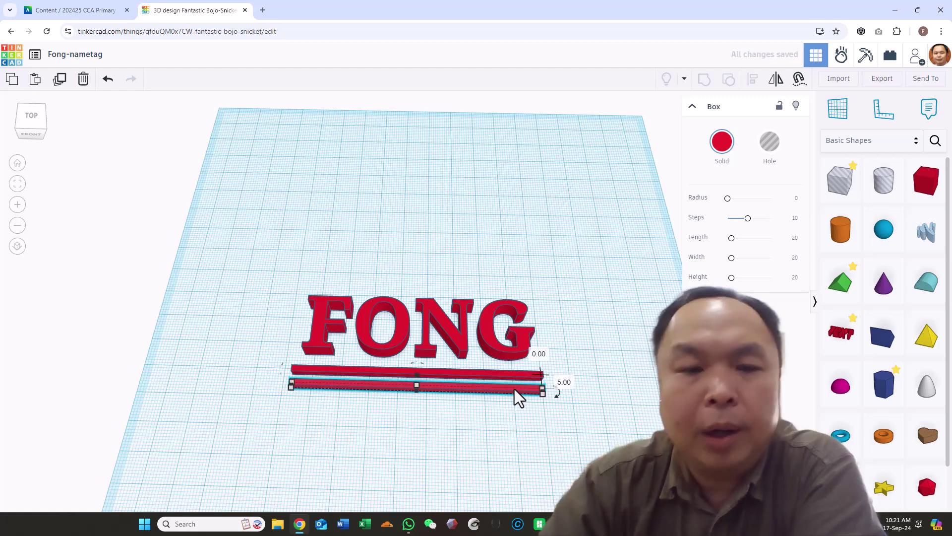
key(Delete)
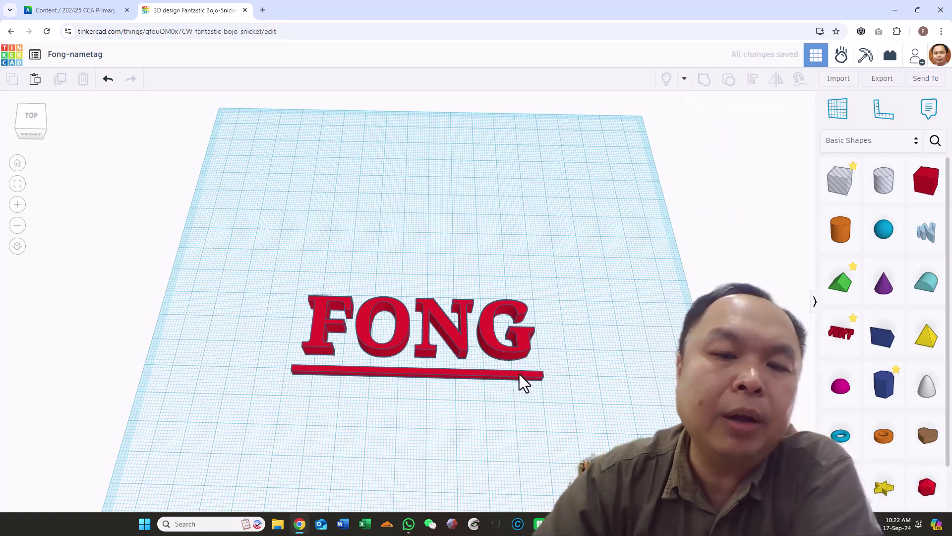
click(526, 376)
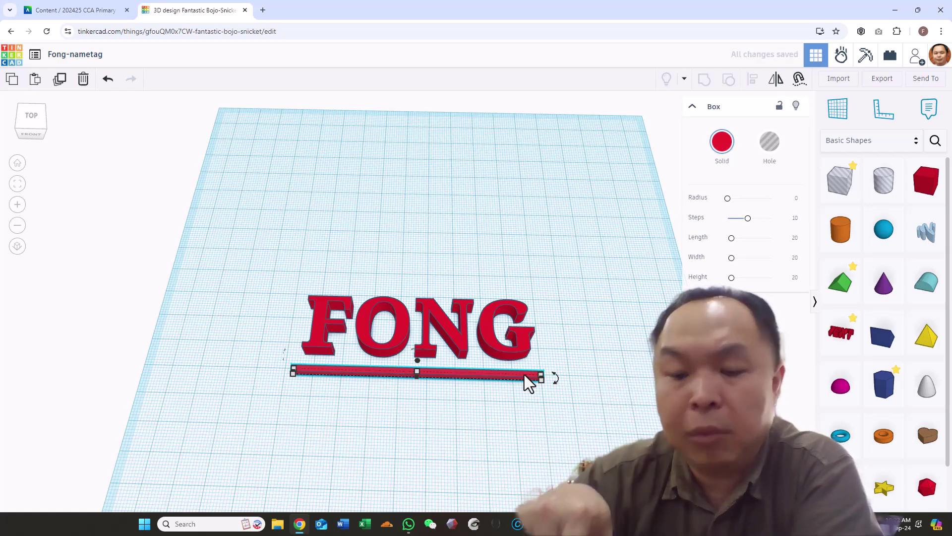
key(ctrl+d)
key(Down)
key(Down)
key(Down)
key(Down)
key(Down)
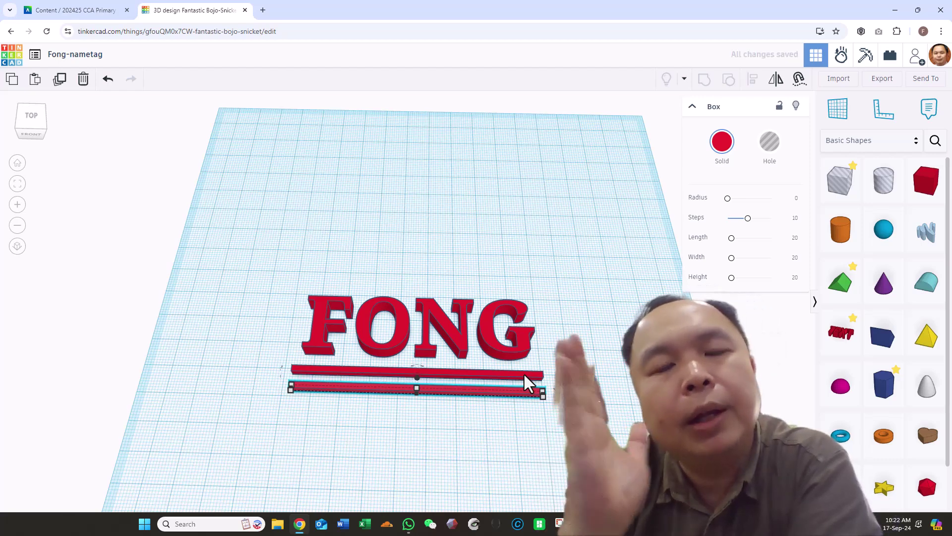
Step: Nudge both bars upward with the arrow keys so they run through the letters
key(Up)
key(Up)
key(Up)
key(Up)
key(Up)
key(Up)
key(Up)
key(Up)
key(Up)
key(Up)
key(Up)
key(Up)
key(Up)
key(Up)
key(Up)
key(Up)
key(Up)
key(Up)
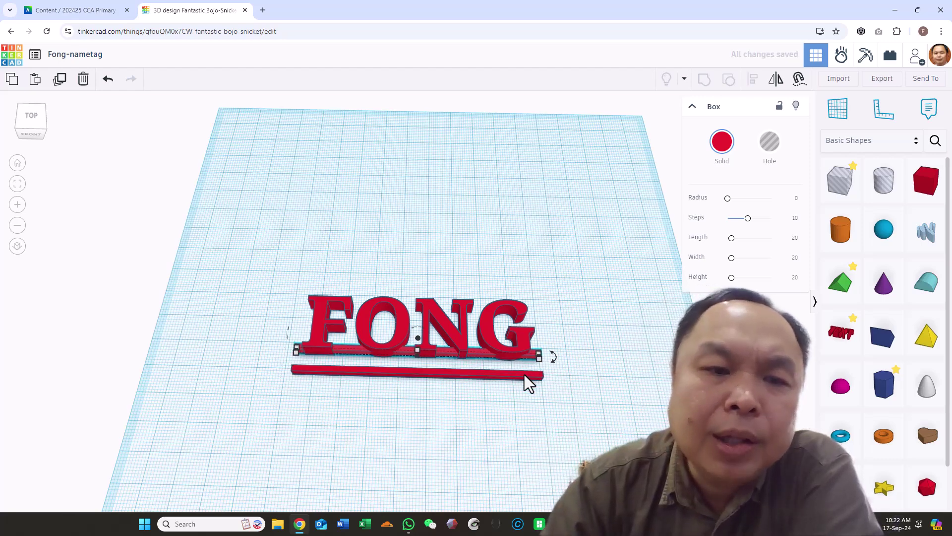
key(Up)
key(Up)
key(Up)
key(Up)
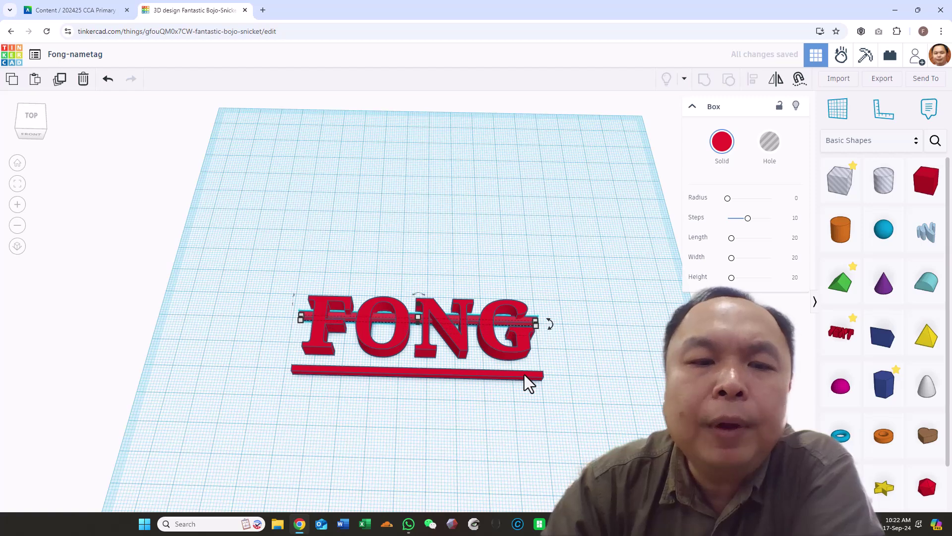
click(447, 376)
key(Up)
key(Up)
key(Up)
key(Up)
key(Up)
key(Up)
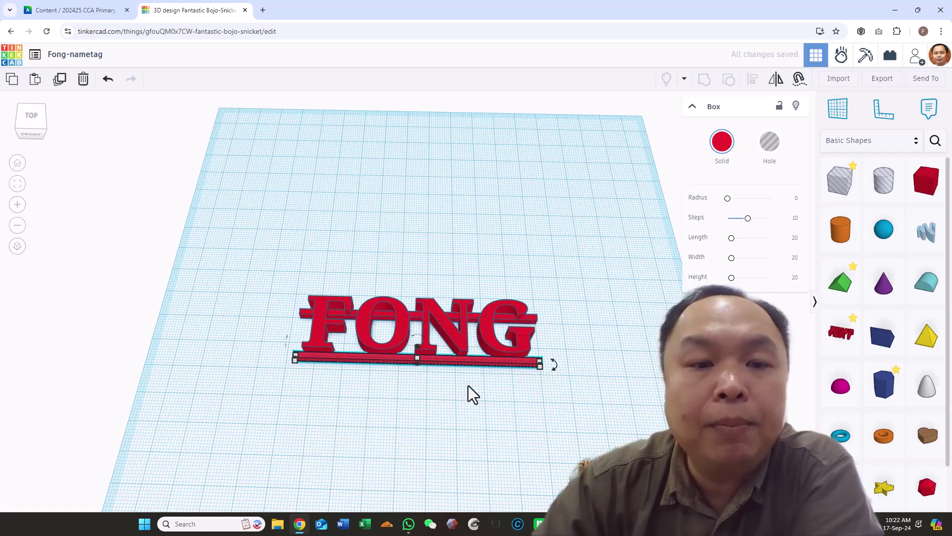
click(357, 370)
Step: Place a tube ring above FONG and flatten it to about 3 mm tall
right_drag(357, 370, 444, 432)
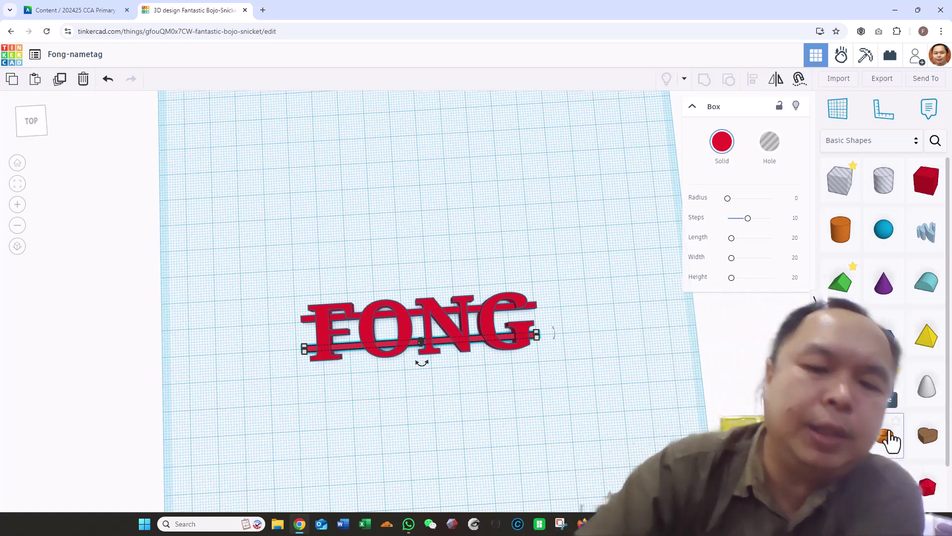
scroll(890, 441, down, 2)
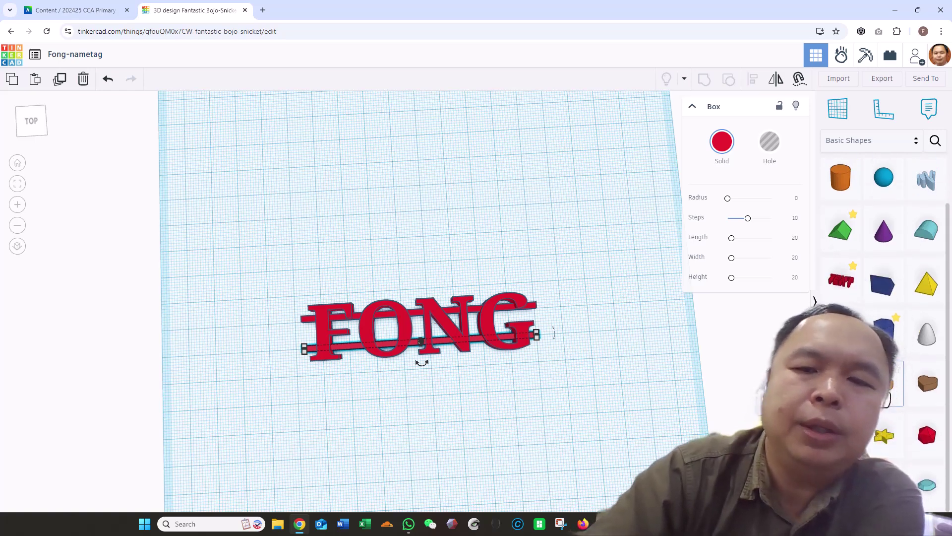
drag(883, 383, 417, 265)
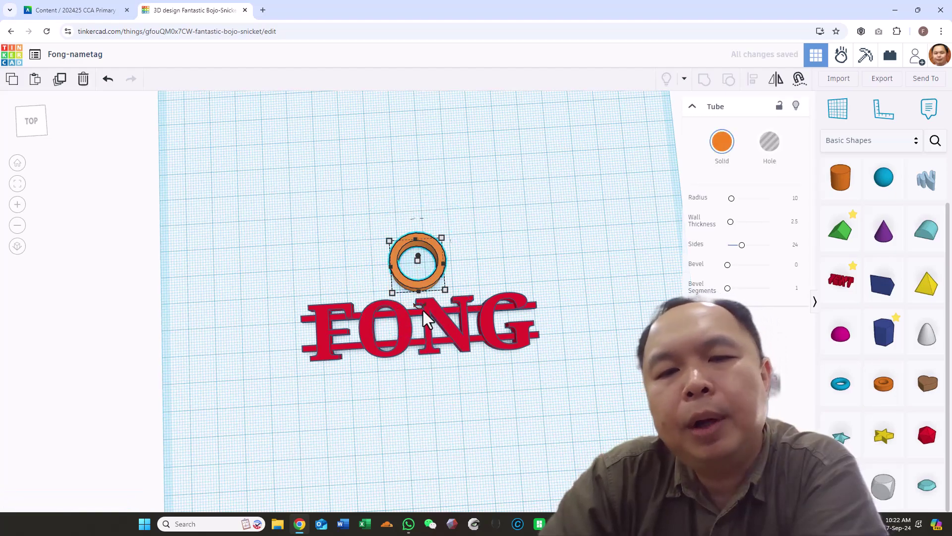
right_drag(195, 246, 402, 272)
drag(363, 294, 367, 307)
right_drag(660, 314, 341, 388)
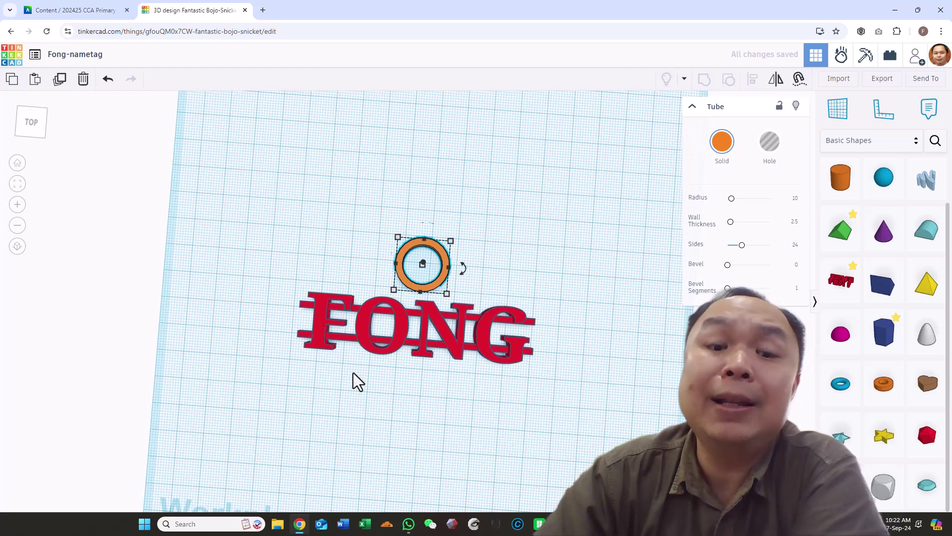
Step: Group the three red FONG pieces into one shape
click(277, 290)
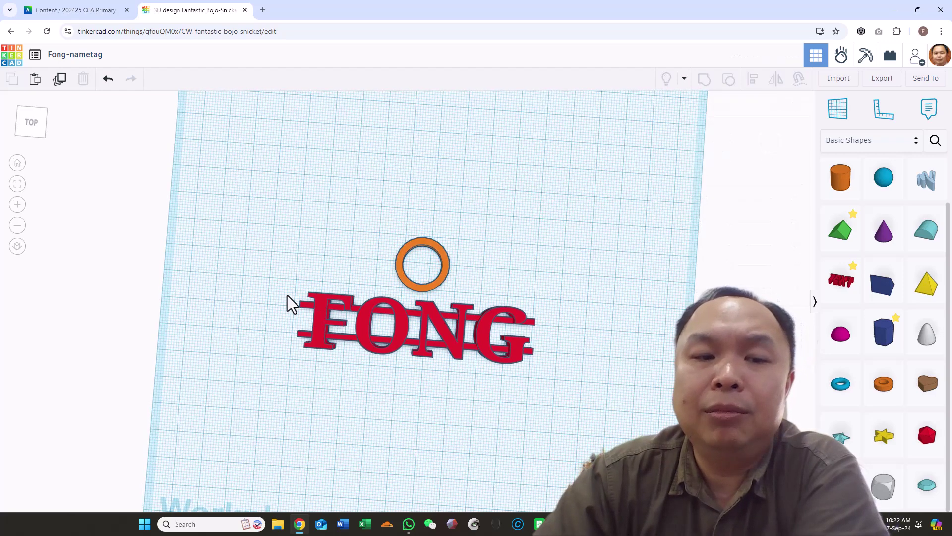
drag(319, 333, 554, 370)
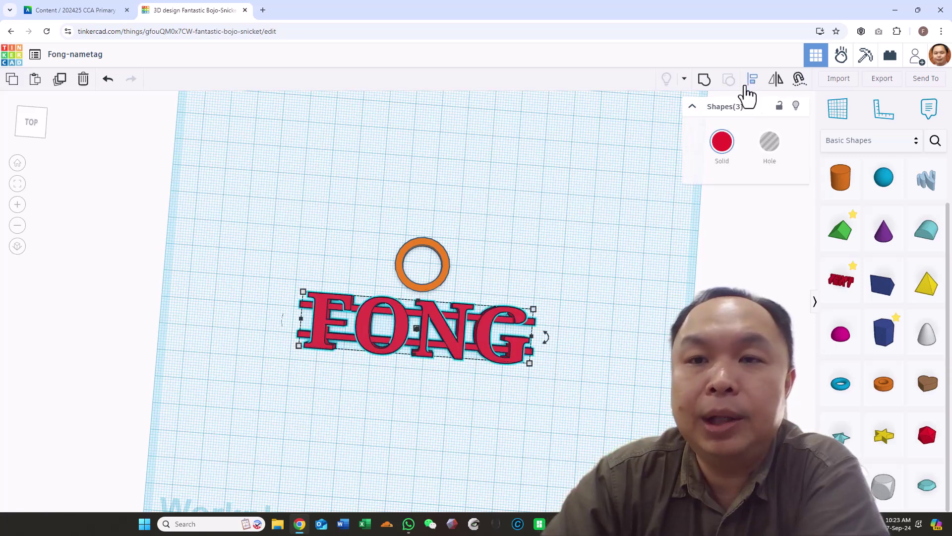
click(702, 82)
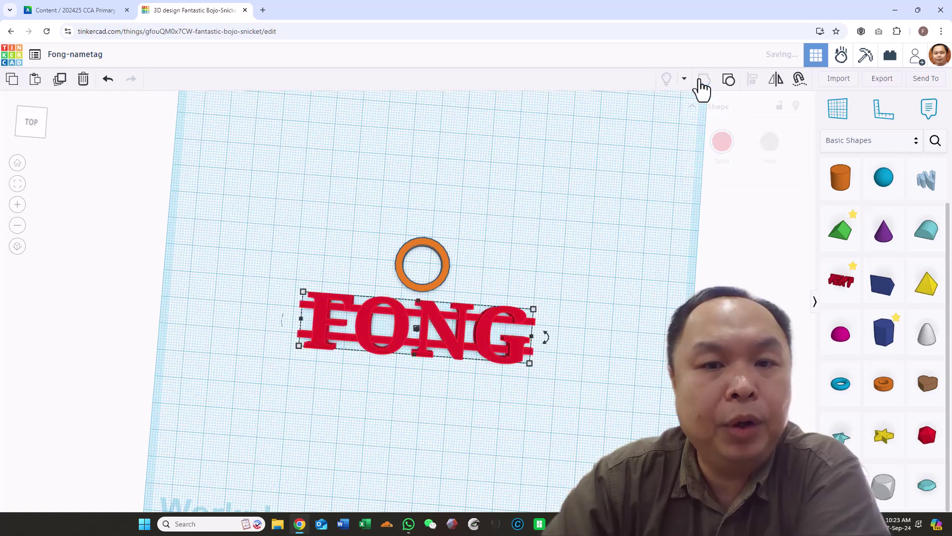
click(610, 332)
Step: Move the ring onto the top of FONG and centre it horizontally with Align
right_drag(610, 332, 586, 345)
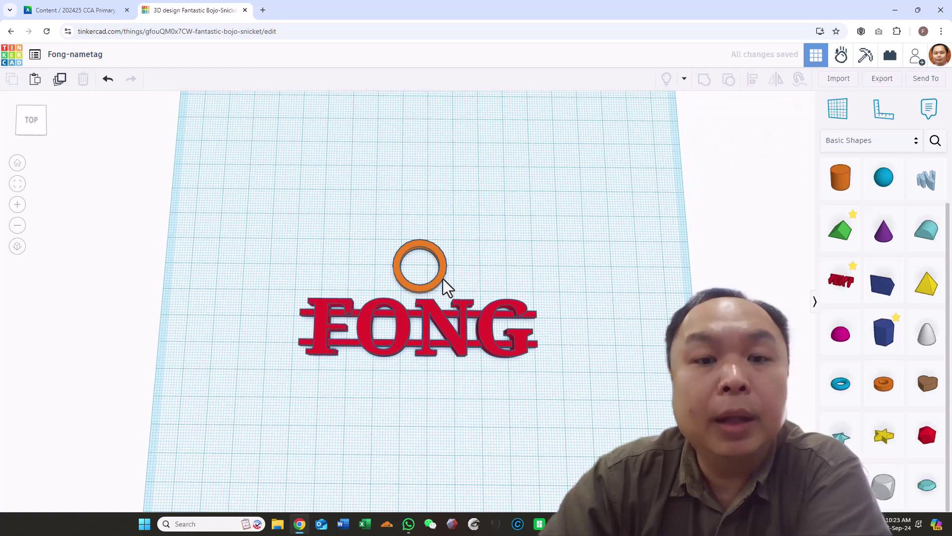
drag(442, 288, 397, 310)
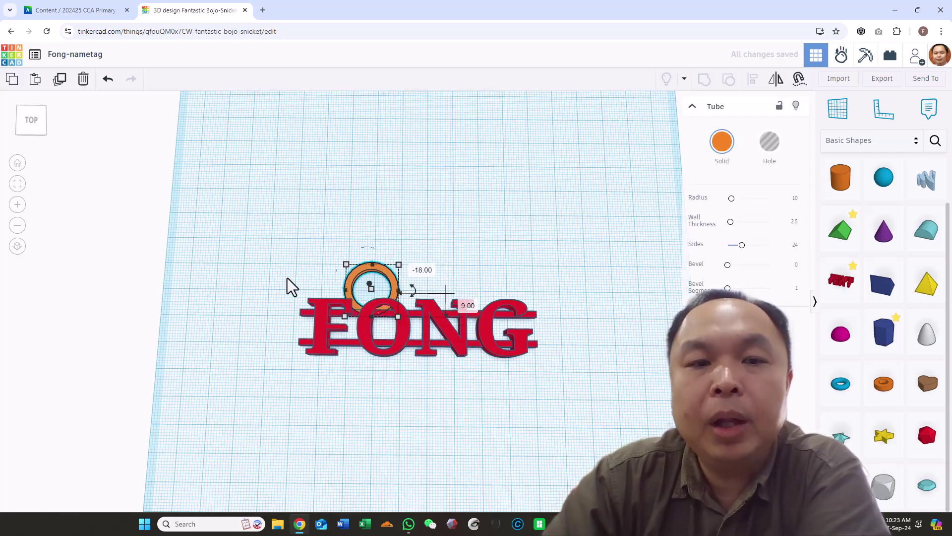
drag(282, 233, 493, 372)
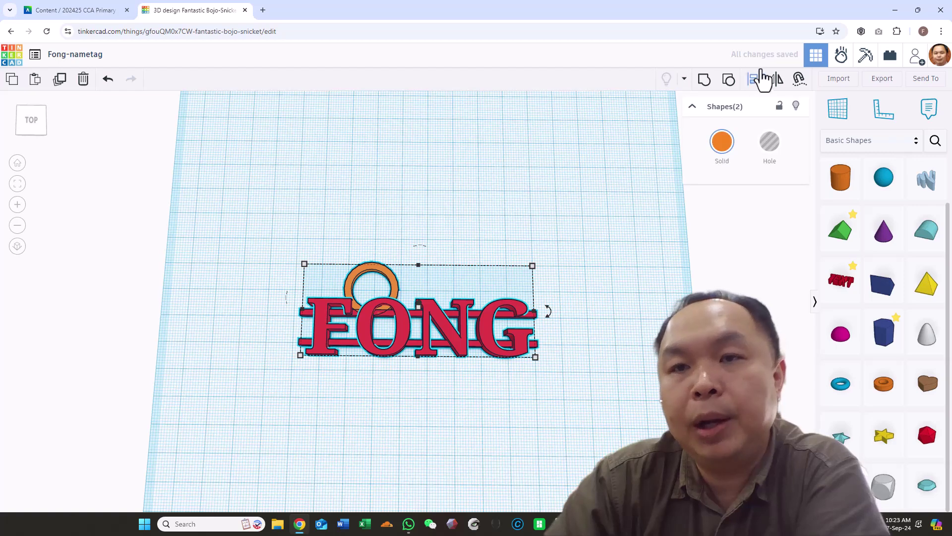
click(753, 81)
click(418, 369)
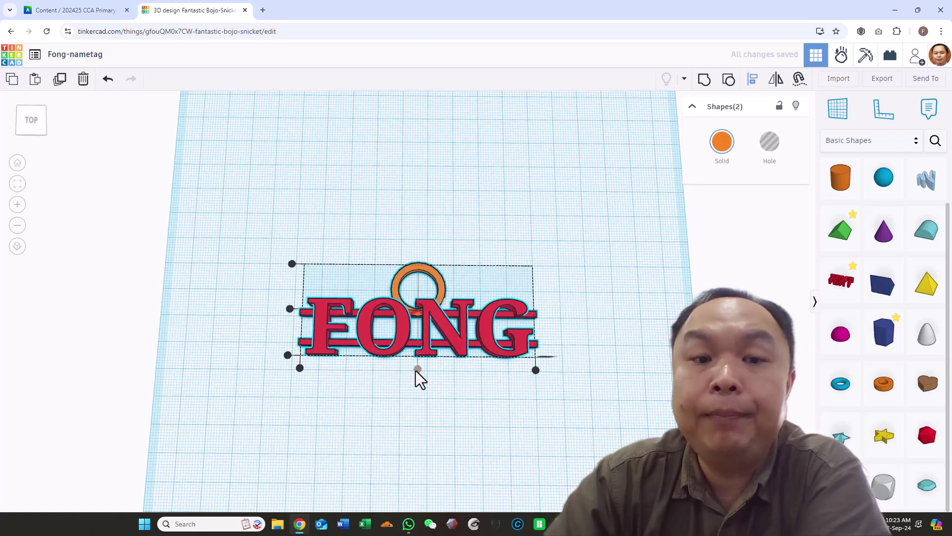
click(407, 404)
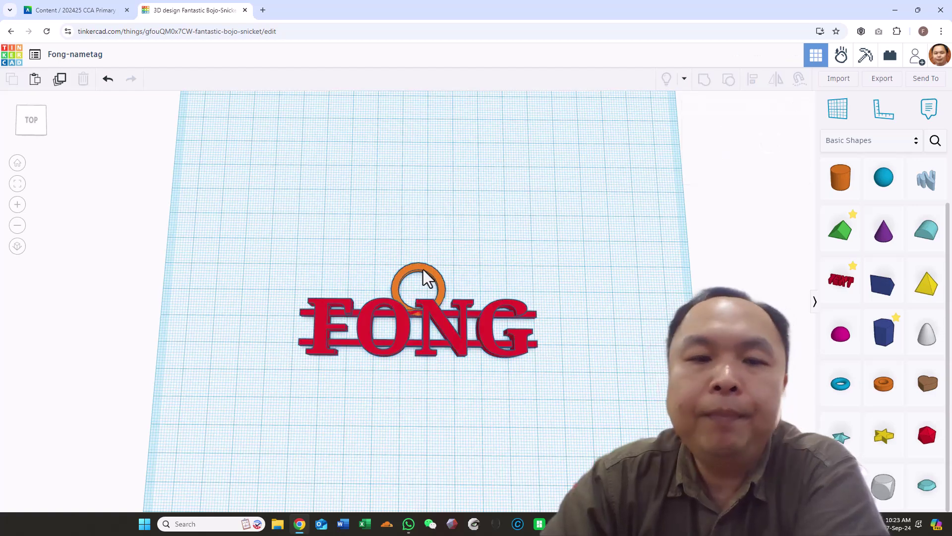
Step: Resize the orange ring to 13 by 13 mm
right_drag(285, 374, 263, 503)
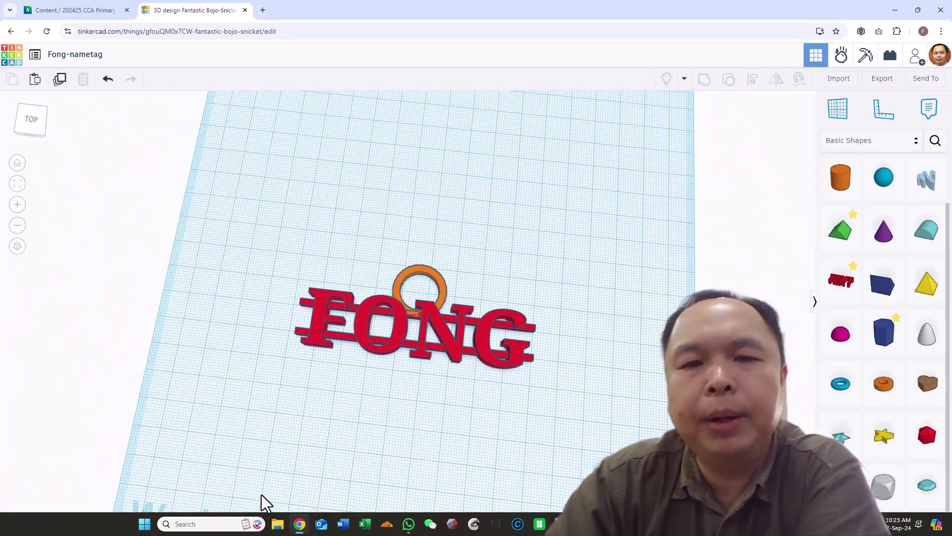
click(427, 276)
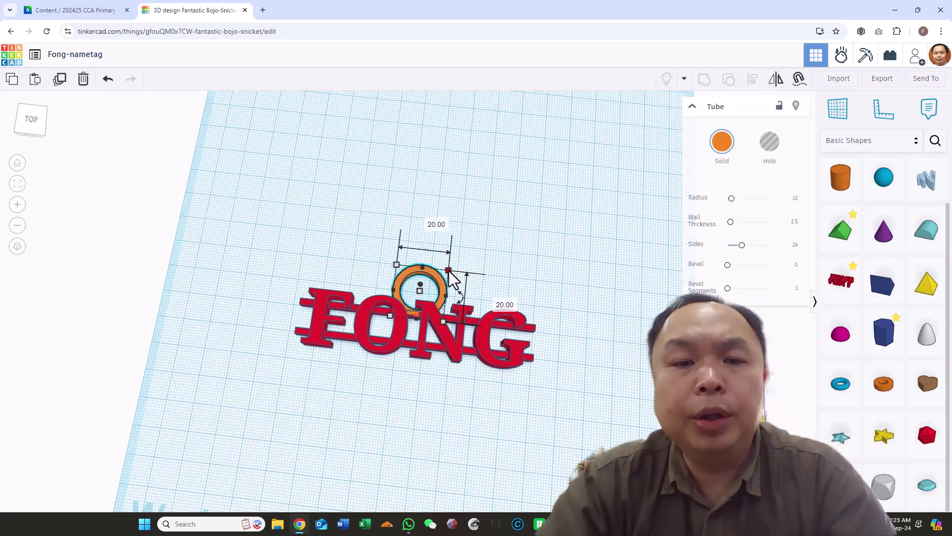
drag(449, 271, 424, 294)
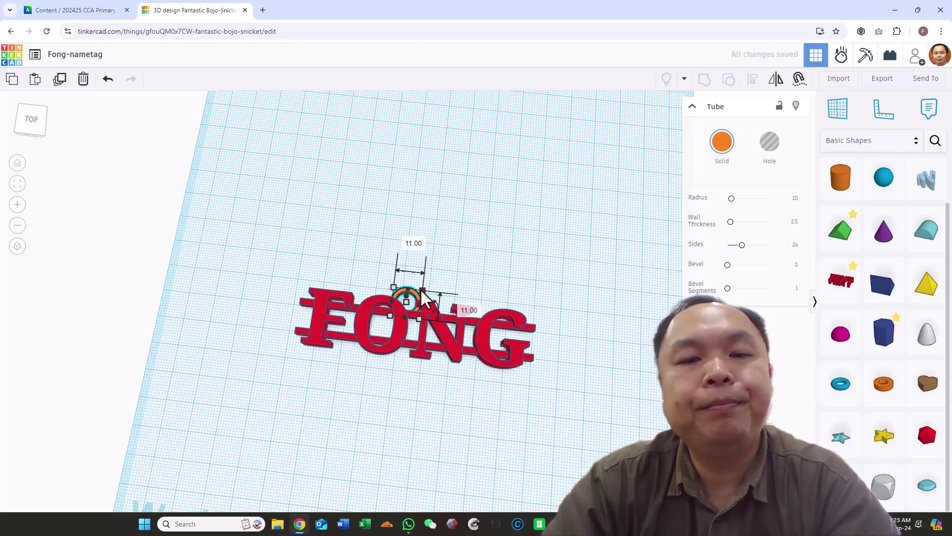
drag(426, 298, 432, 294)
Step: Set the ring's height to 3 mm and check it against FONG from above
right_drag(214, 388, 412, 324)
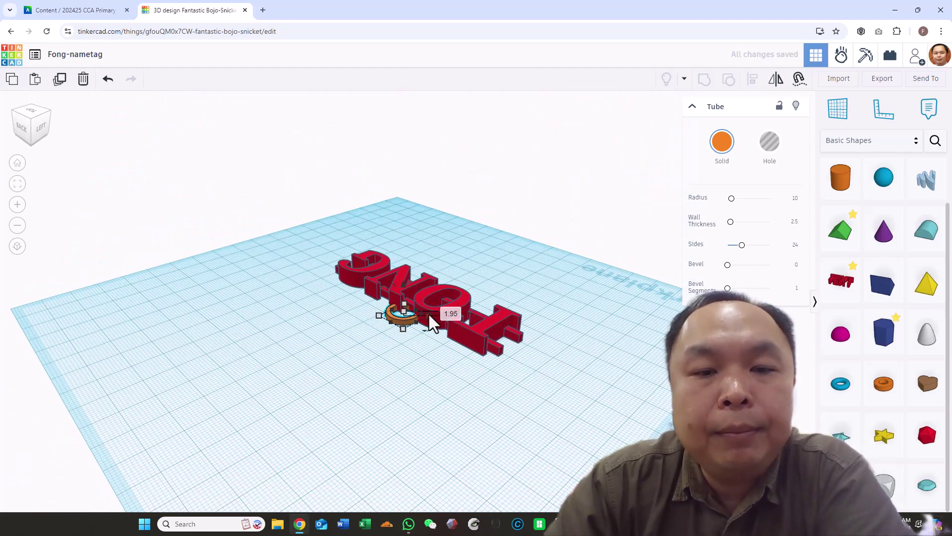
key(Return)
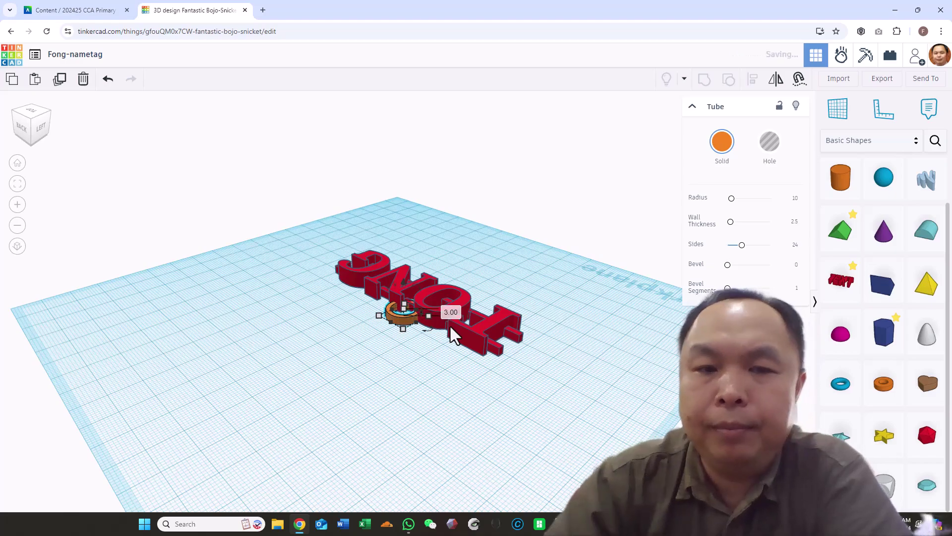
click(426, 355)
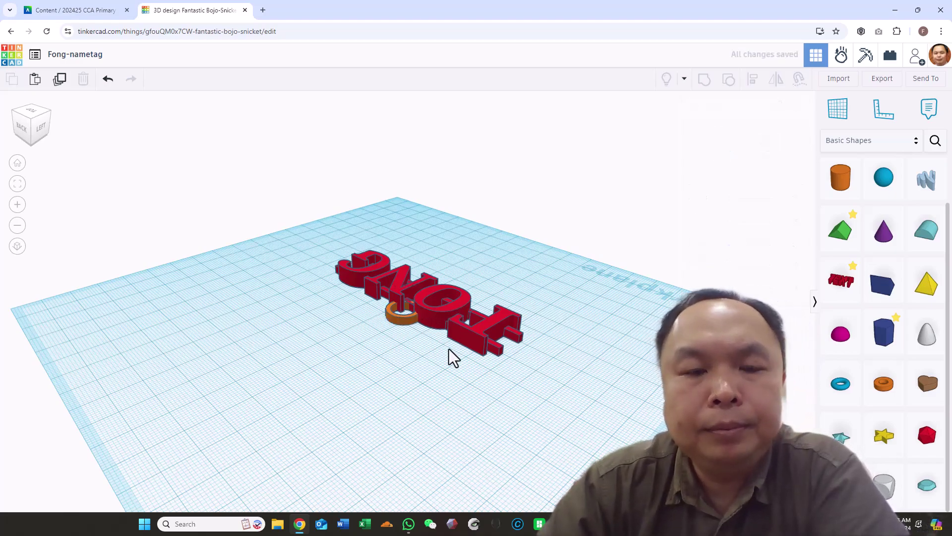
right_drag(453, 357, 342, 310)
drag(334, 303, 568, 427)
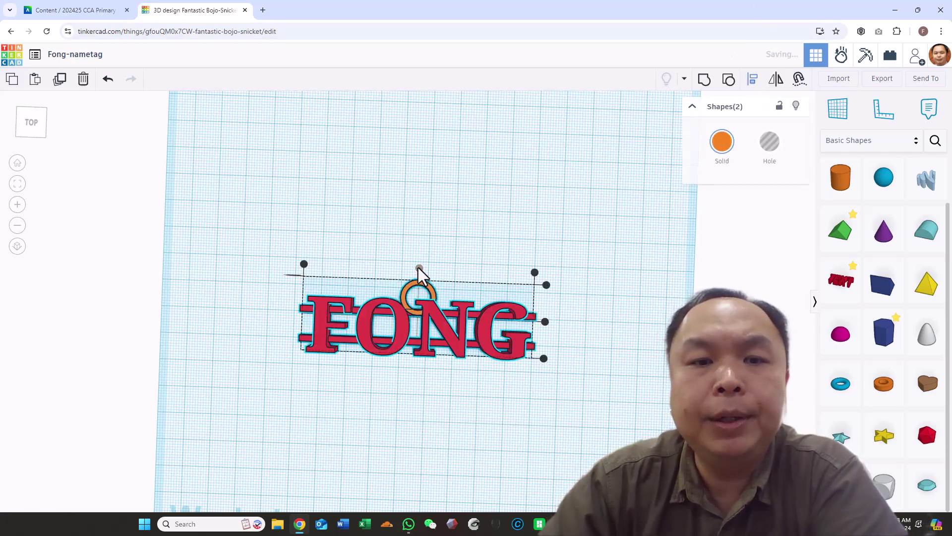
click(460, 237)
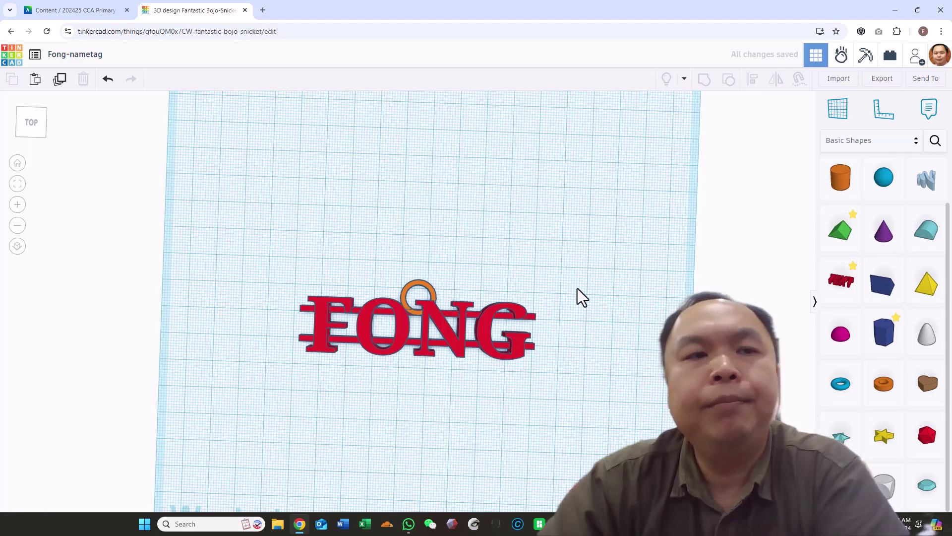
mouse_move(579, 294)
right_down()
mouse_move(570, 240)
mouse_move(614, 268)
mouse_move(593, 288)
mouse_move(580, 276)
right_up()
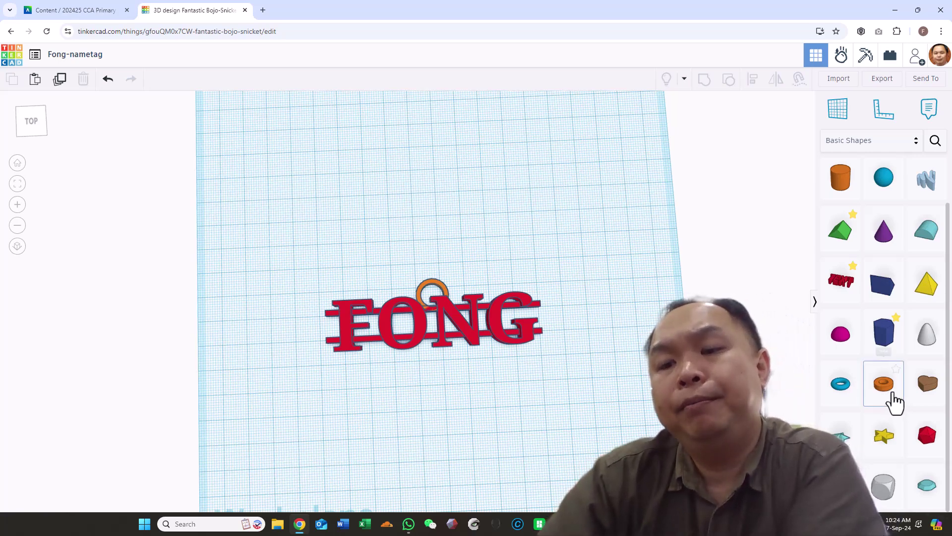
scroll(897, 365, up, 1)
scroll(897, 365, down, 1)
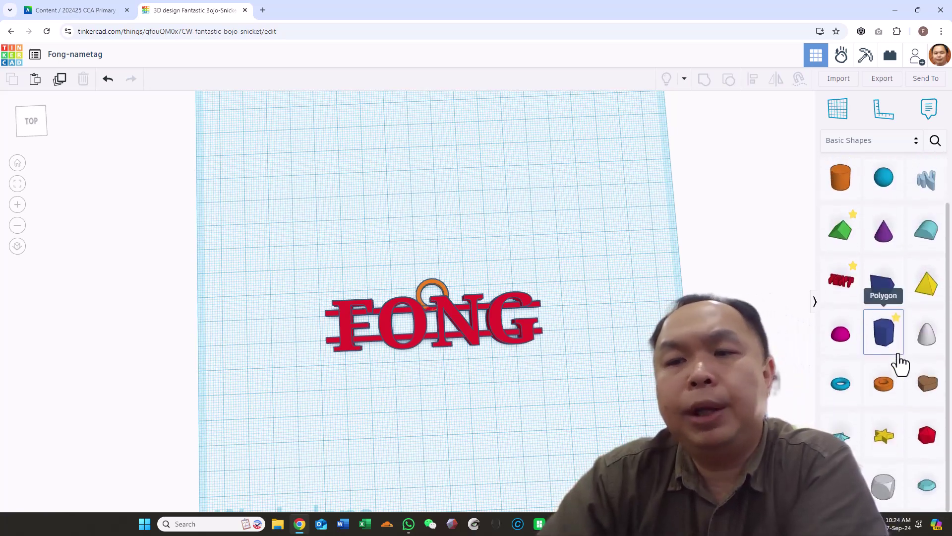
scroll(896, 361, up, 1)
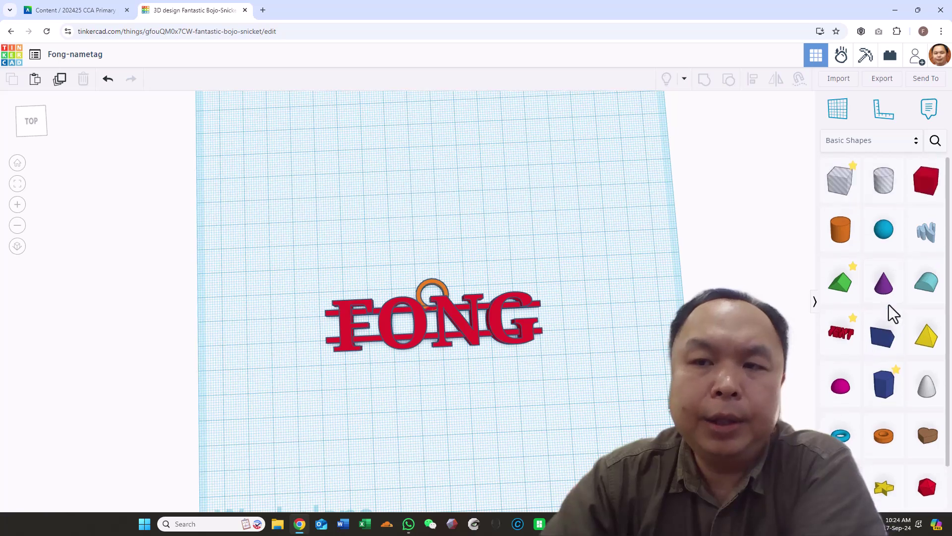
mouse_move(293, 251)
mouse_down()
mouse_move(540, 356)
mouse_move(521, 351)
mouse_up()
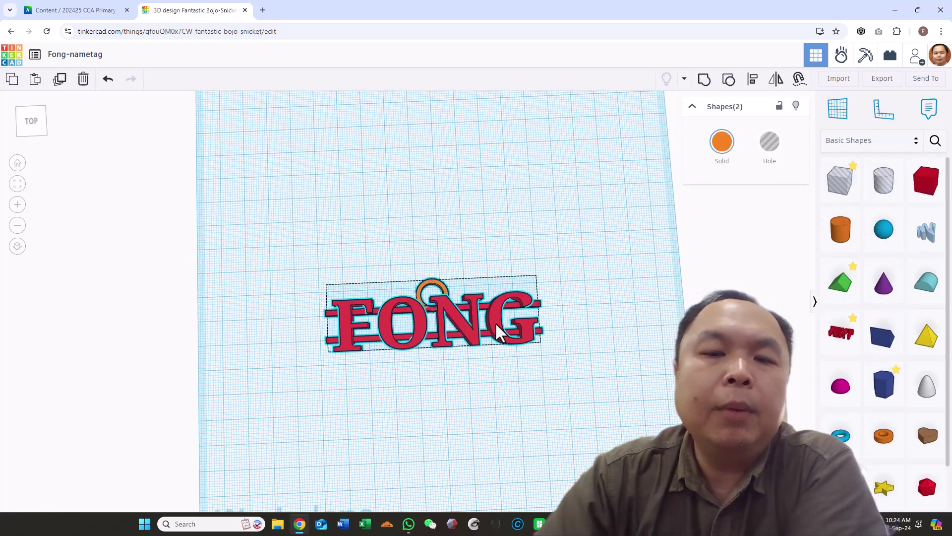
Step: Move FONG and its ring to the workplane's top and add a 3 mm tall box below
mouse_move(491, 313)
mouse_down()
mouse_move(465, 158)
mouse_move(500, 146)
mouse_up()
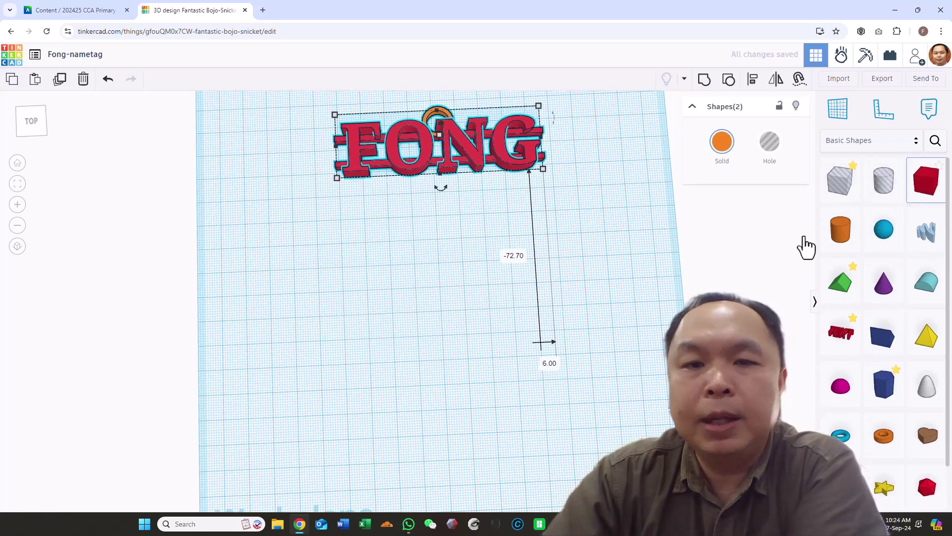
click(926, 180)
click(452, 299)
right_drag(546, 344, 475, 277)
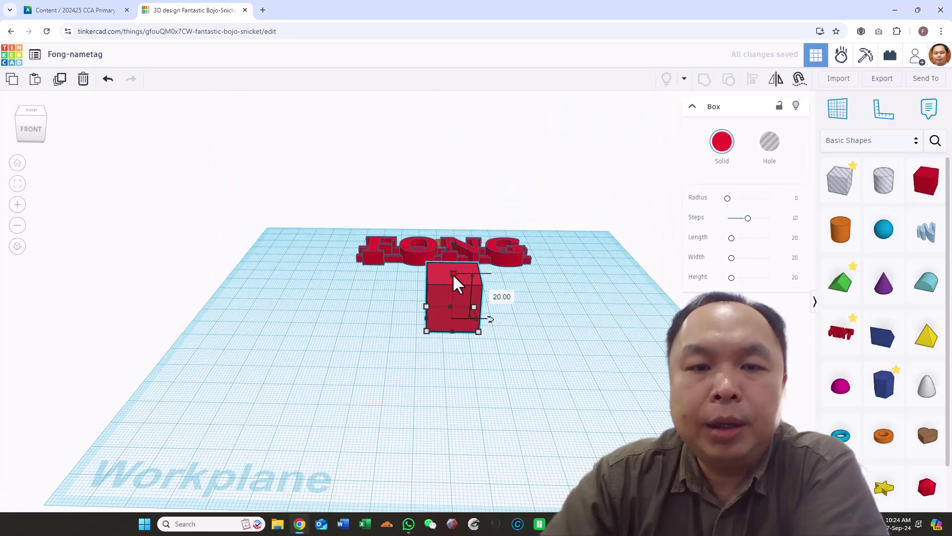
drag(448, 307, 564, 334)
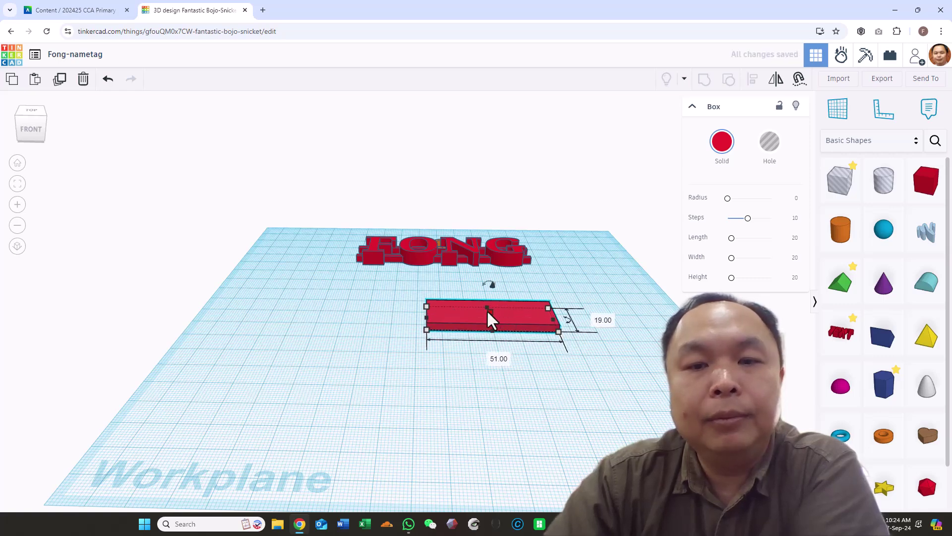
right_drag(484, 364, 483, 444)
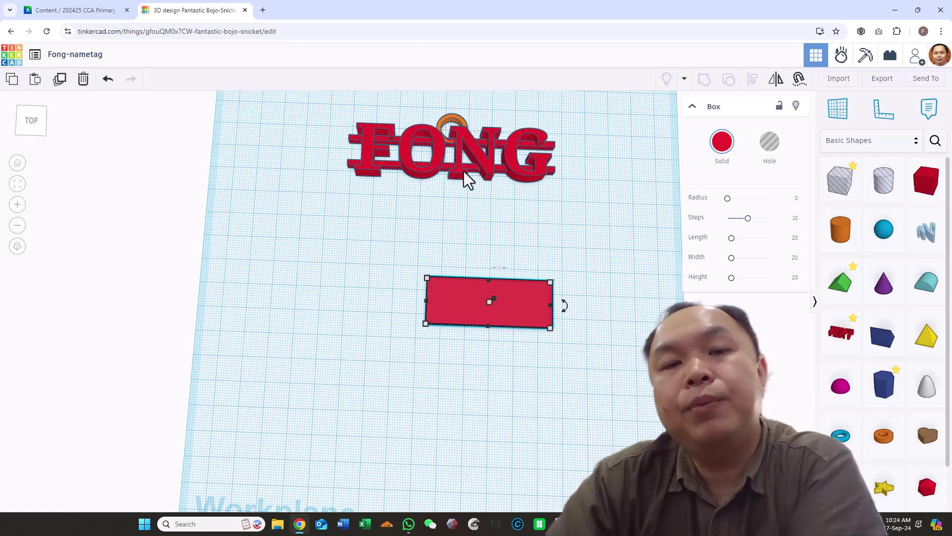
Step: Orbit around the model to check the box's thickness, then return to top-down view
right_drag(463, 171, 366, 156)
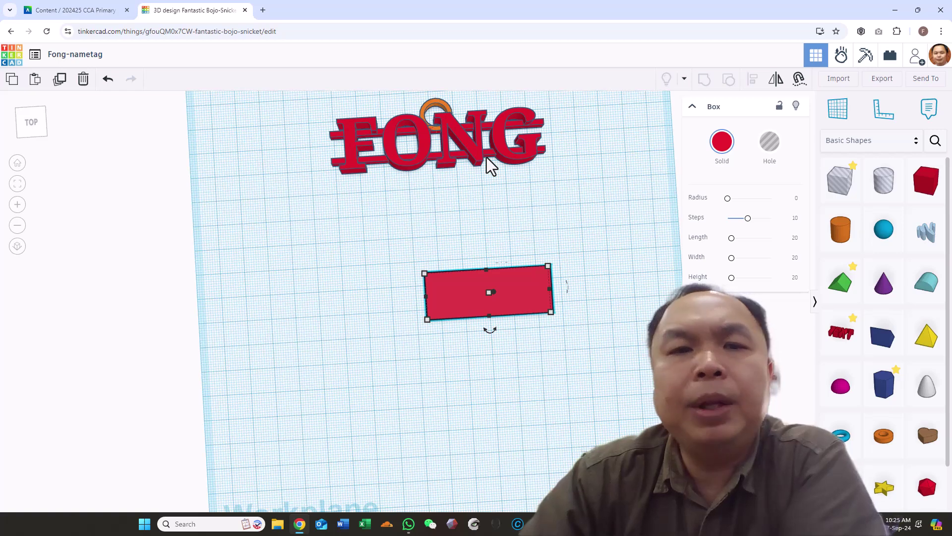
key(ctrl+Left)
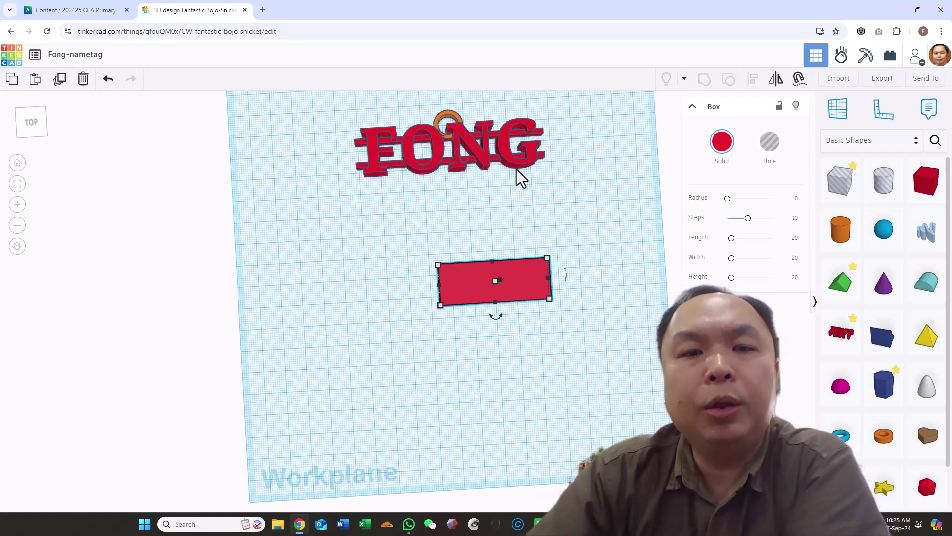
right_drag(492, 212, 494, 158)
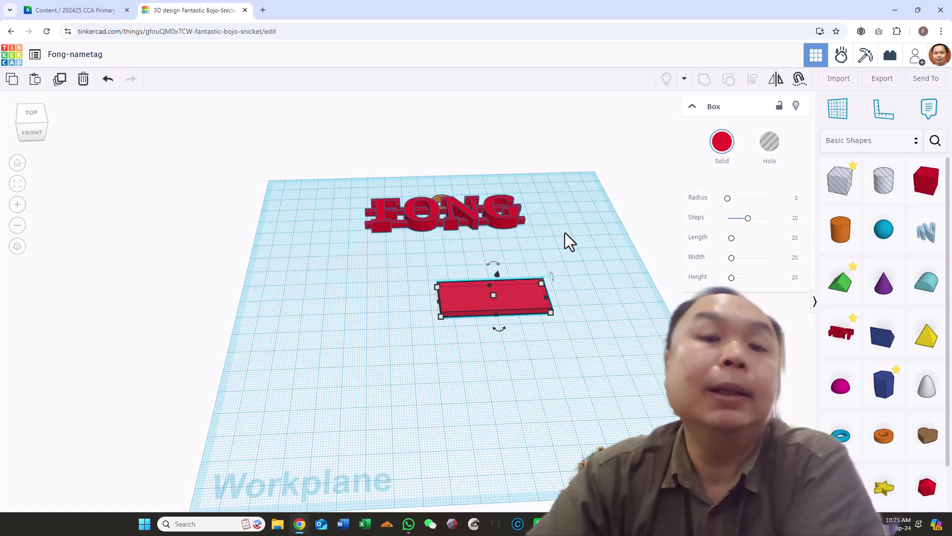
right_drag(565, 233, 564, 278)
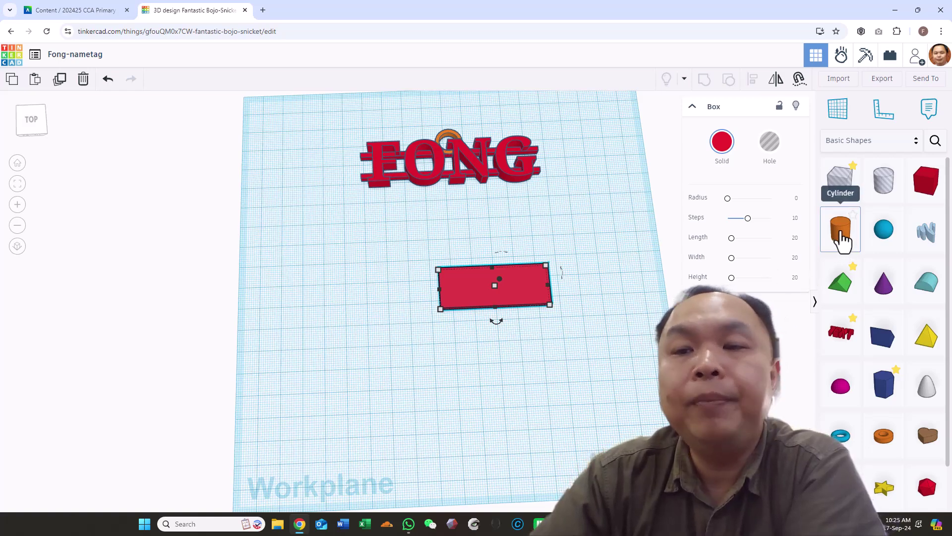
Step: Place a cylinder beside the red bar and set its height to 3 mm
click(579, 282)
click(833, 246)
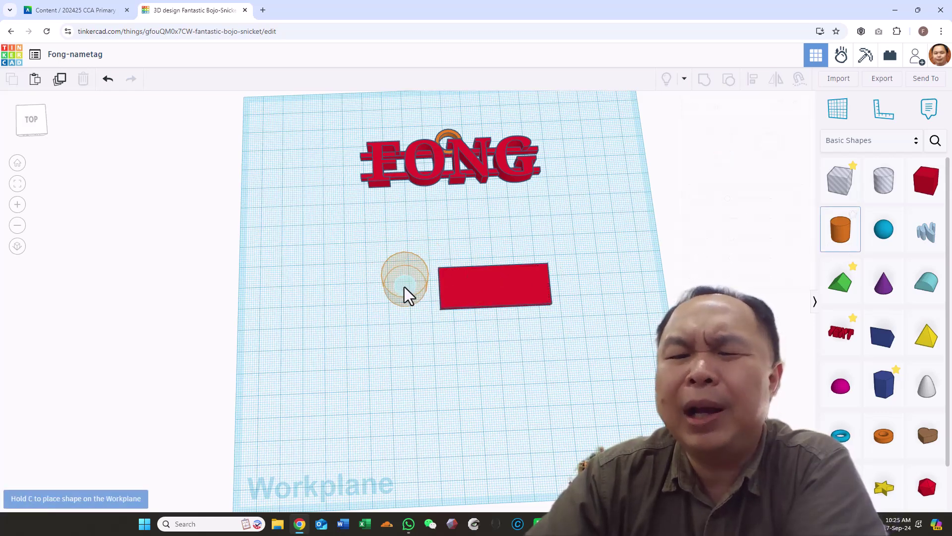
click(404, 286)
right_drag(453, 346, 422, 258)
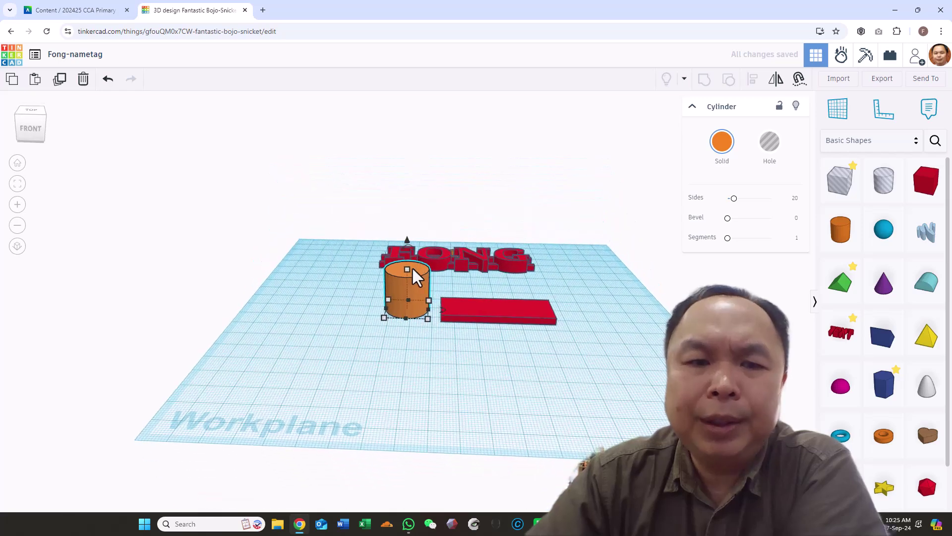
drag(402, 275, 407, 303)
click(456, 303)
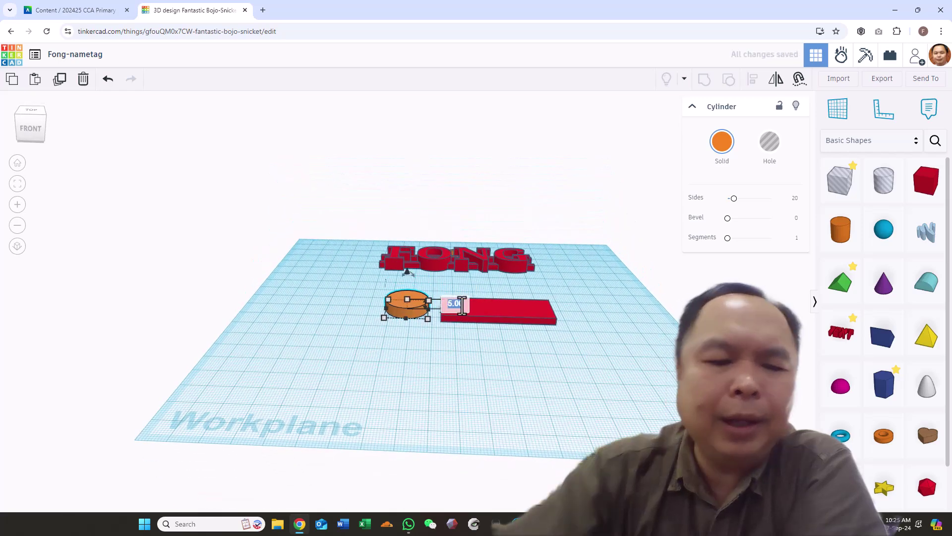
text(3)
key(Return)
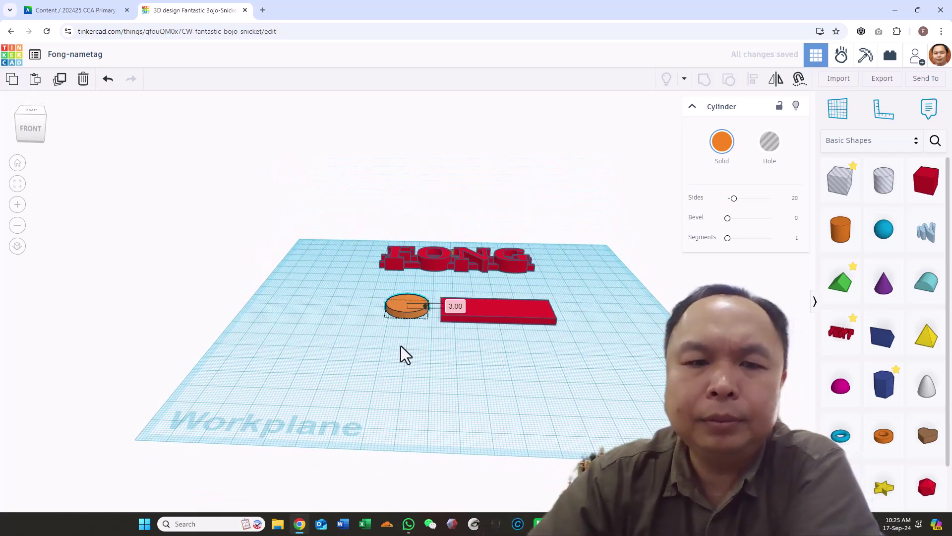
Step: Move the cylinder against the left end of the red bar
right_drag(400, 350, 418, 342)
drag(406, 299, 433, 302)
click(546, 367)
right_drag(544, 368, 511, 482)
drag(395, 244, 572, 324)
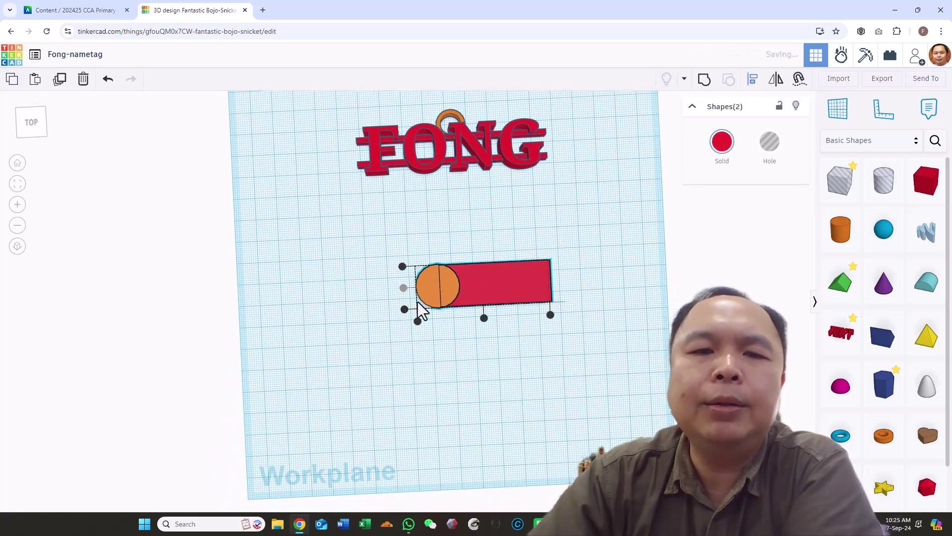
click(543, 343)
right_drag(537, 332, 329, 476)
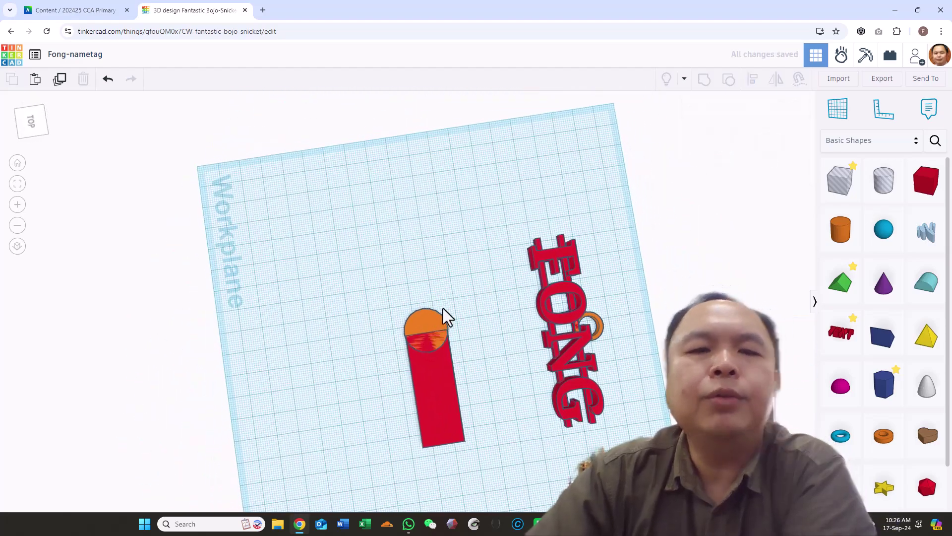
Step: Resize the orange cylinder to 33 by 33 with a 3 mm height
click(410, 328)
mouse_move(443, 306)
mouse_down()
mouse_move(467, 275)
mouse_move(432, 310)
mouse_move(441, 311)
mouse_up()
right_drag(339, 421, 432, 301)
click(461, 313)
click(415, 303)
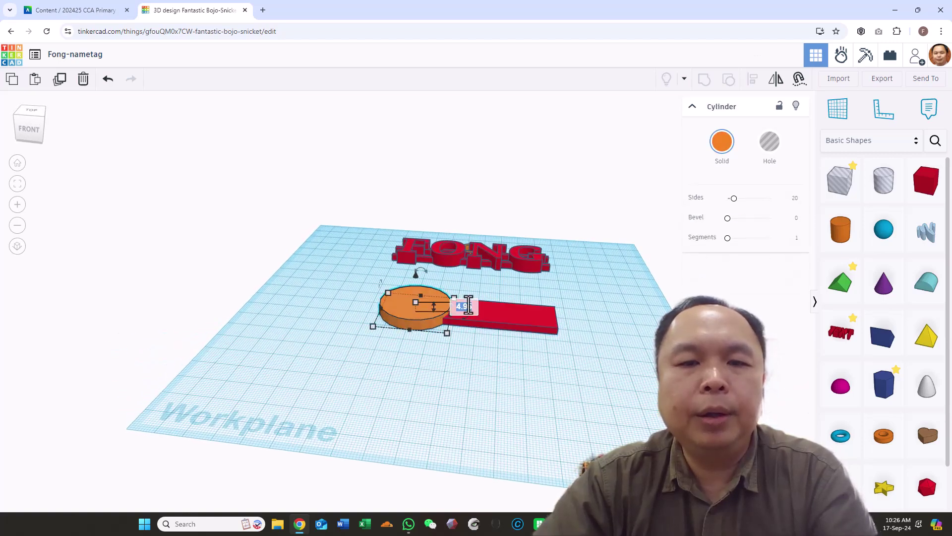
text(3)
key(Return)
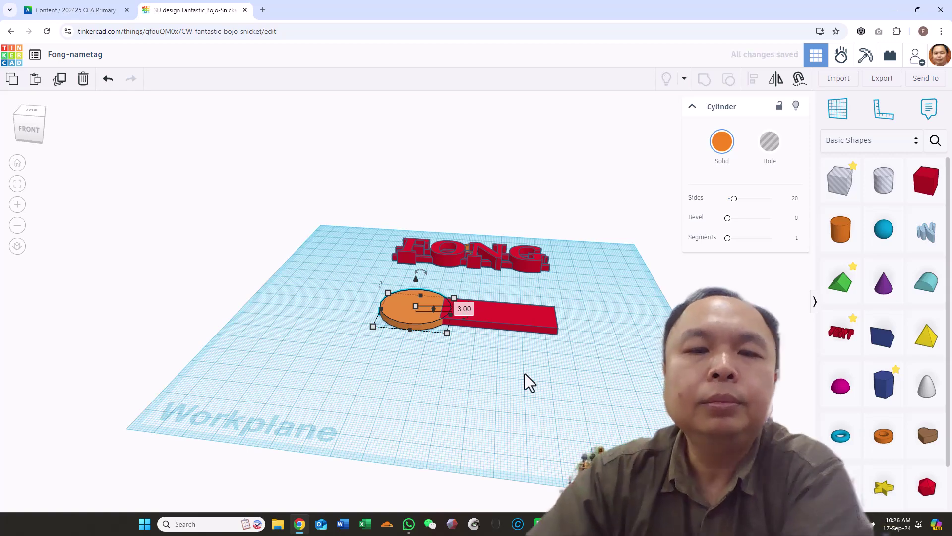
click(525, 373)
right_drag(495, 370, 511, 424)
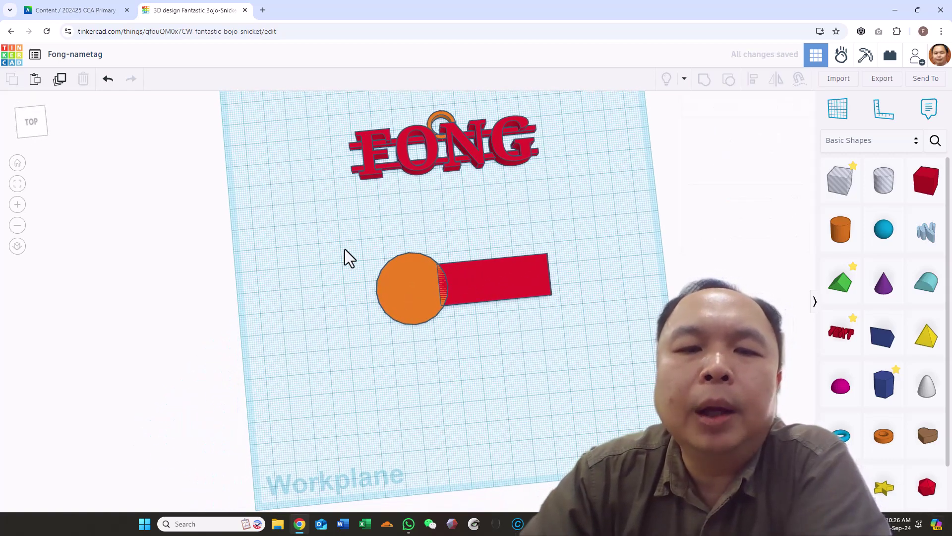
Step: Group the disc and bar, then enlarge the key shape to 103 by 41
drag(341, 249, 541, 359)
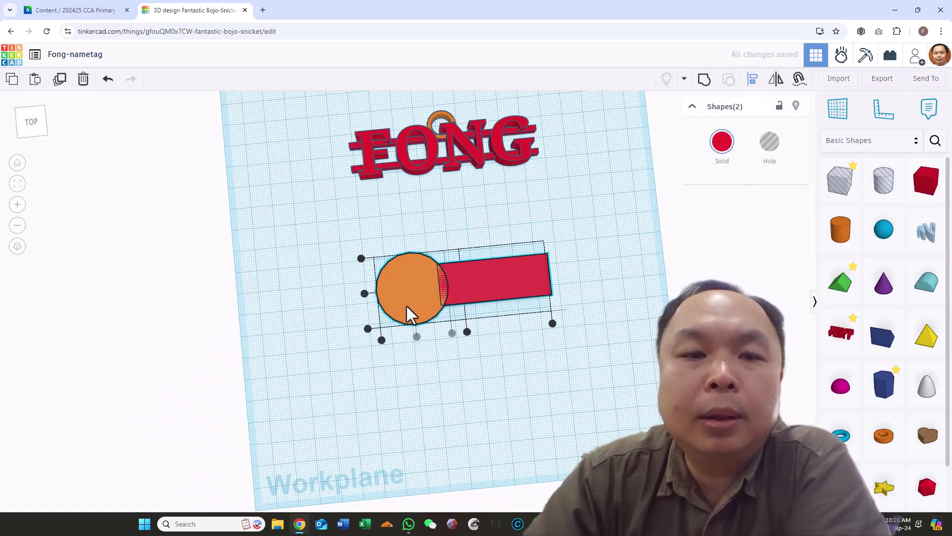
click(600, 384)
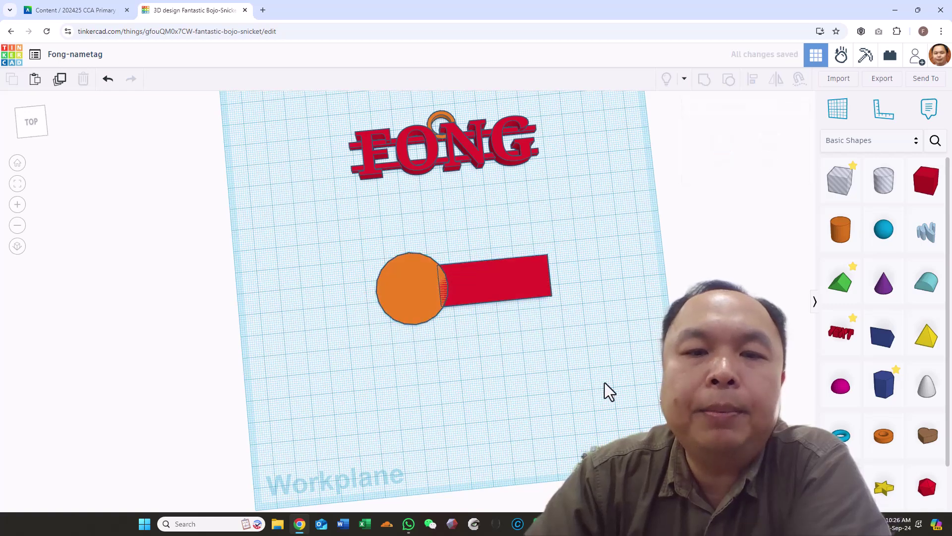
right_drag(604, 383, 320, 269)
drag(353, 251, 551, 347)
click(704, 80)
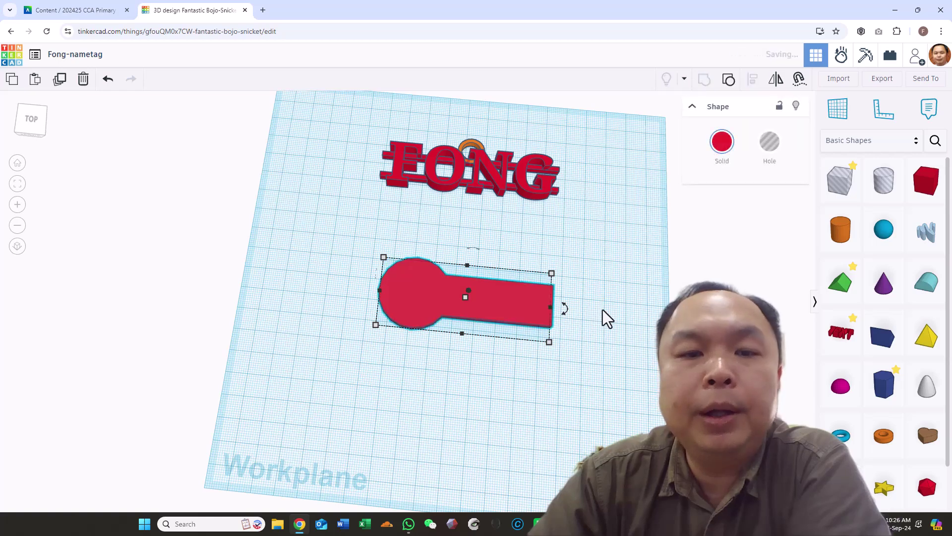
right_drag(603, 309, 610, 350)
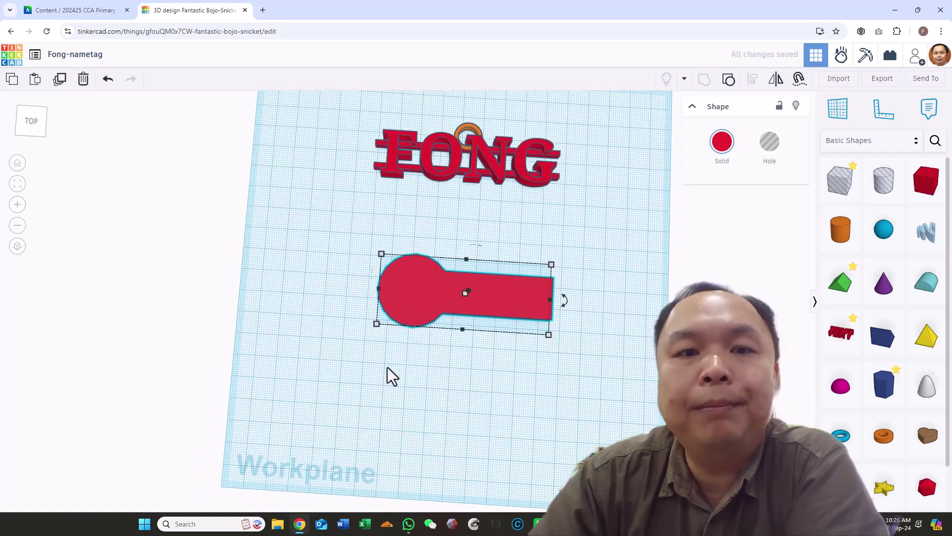
mouse_move(378, 325)
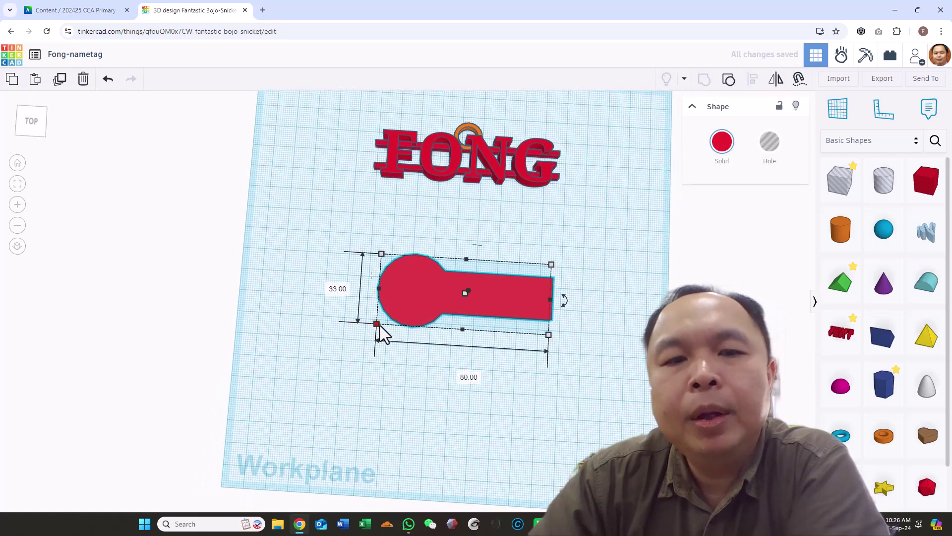
drag(377, 326, 326, 338)
Step: Move the FONG lettering down onto the key-shaped plate
right_drag(326, 337, 513, 293)
mouse_move(436, 305)
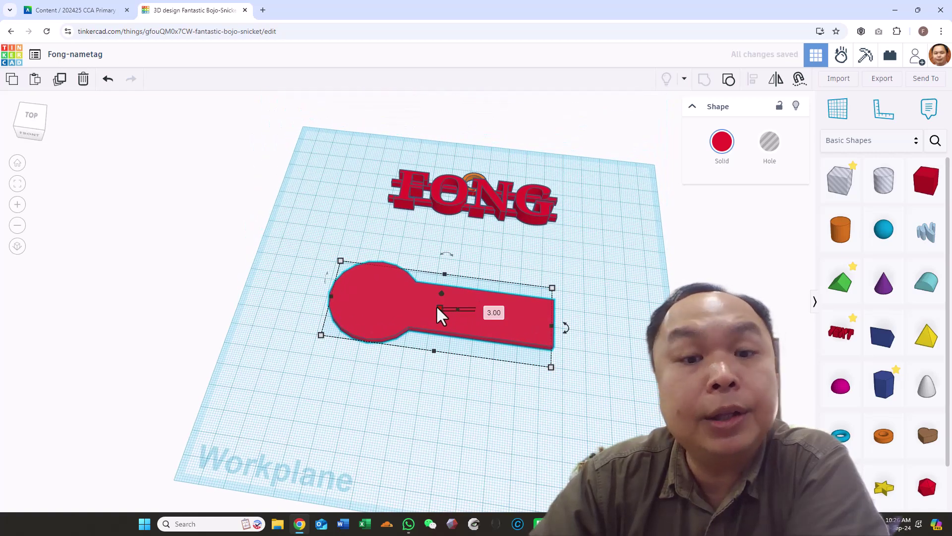
right_drag(597, 306, 615, 356)
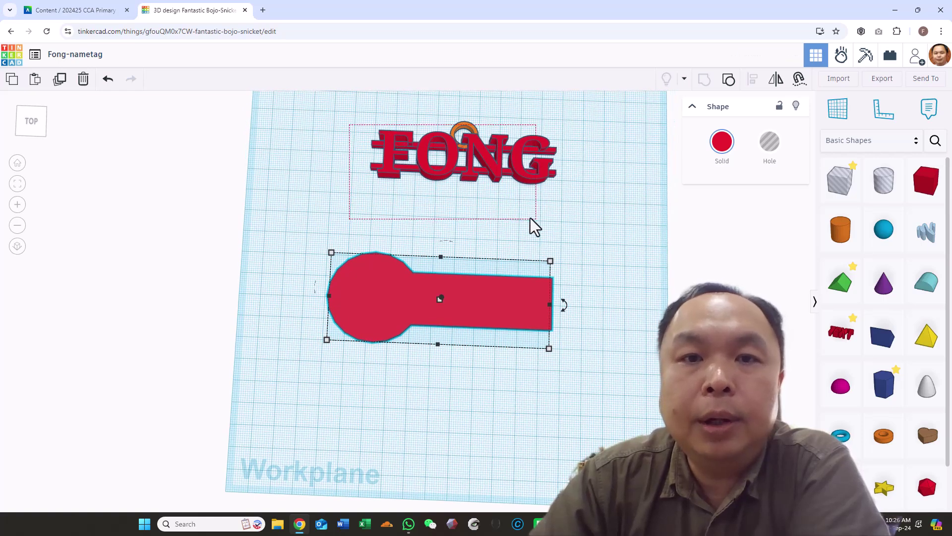
click(436, 201)
click(463, 132)
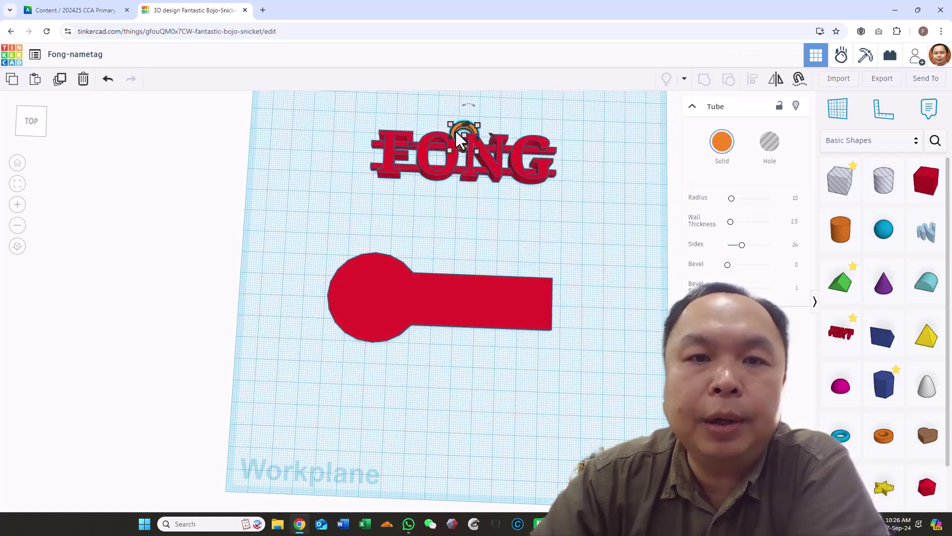
drag(389, 164, 370, 309)
click(441, 394)
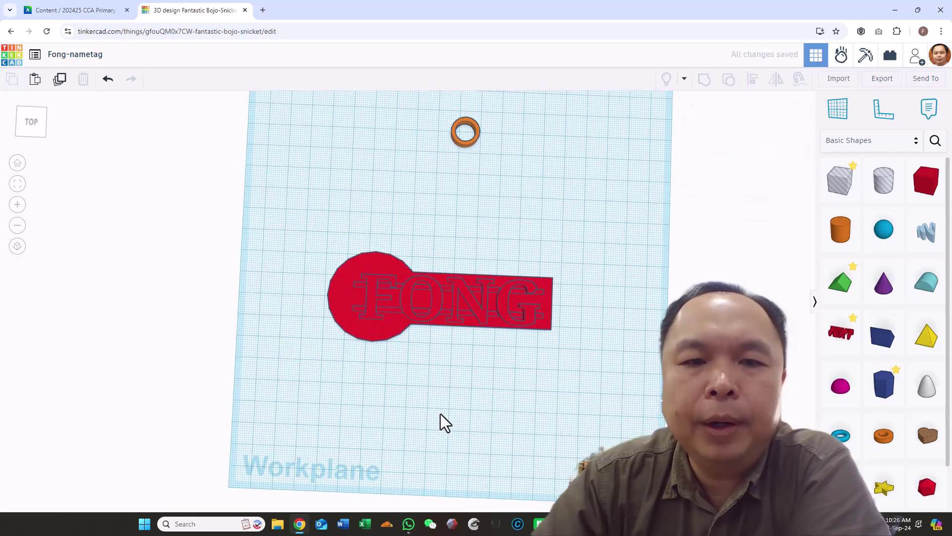
Step: Colour the key-shaped plate light blue
right_drag(441, 413, 481, 318)
click(395, 330)
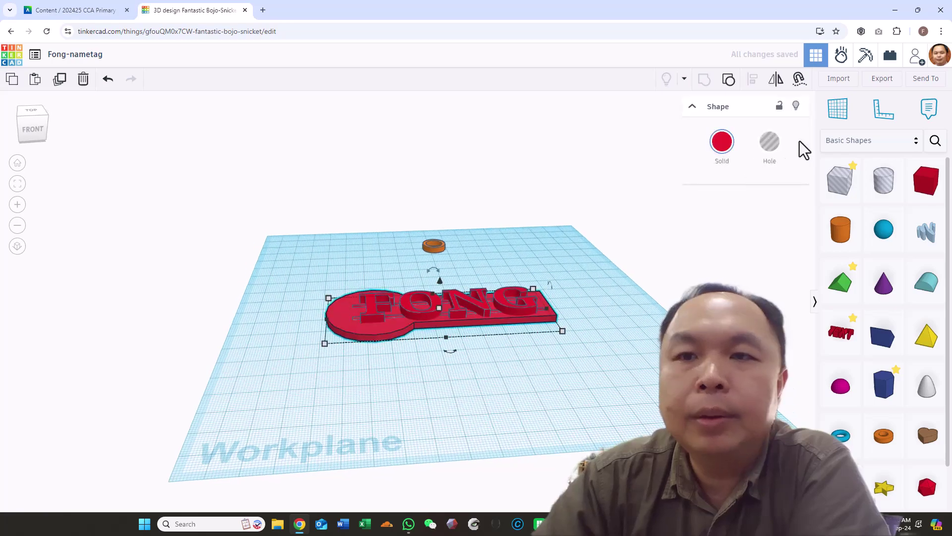
click(724, 144)
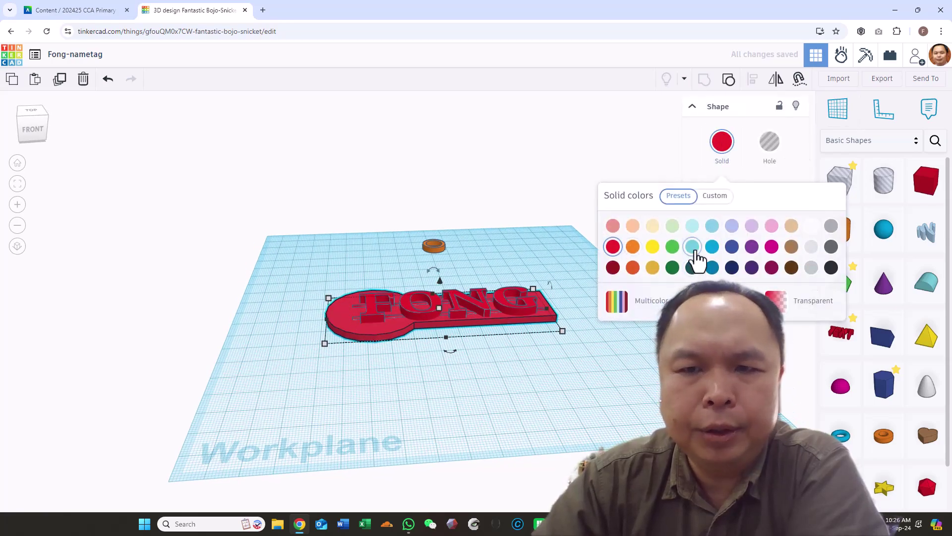
click(691, 259)
click(561, 344)
right_drag(562, 344, 445, 379)
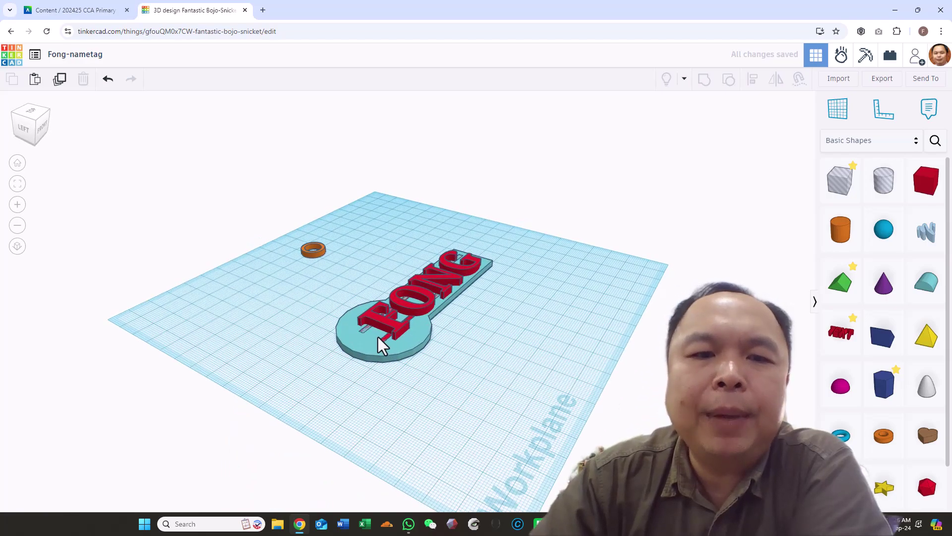
right_drag(481, 335, 398, 342)
right_drag(482, 337, 399, 332)
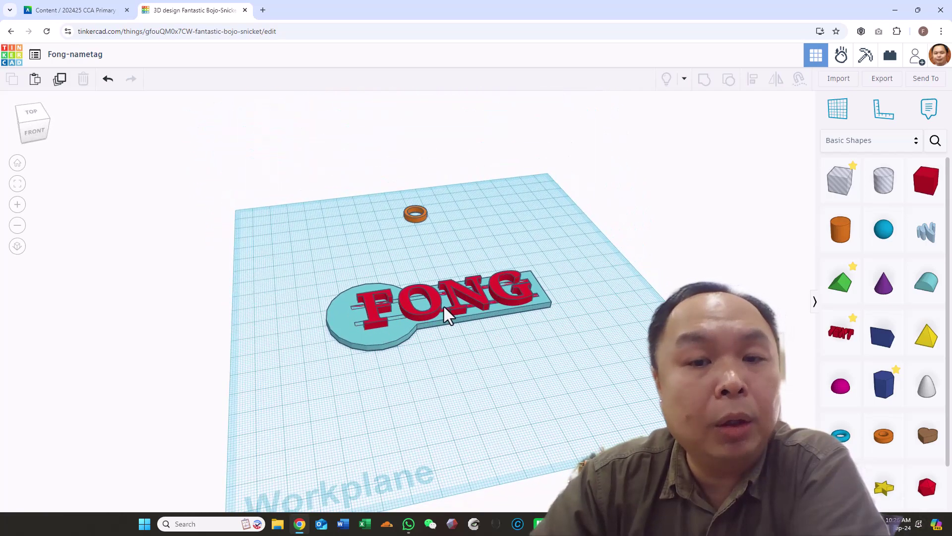
right_drag(568, 315, 512, 382)
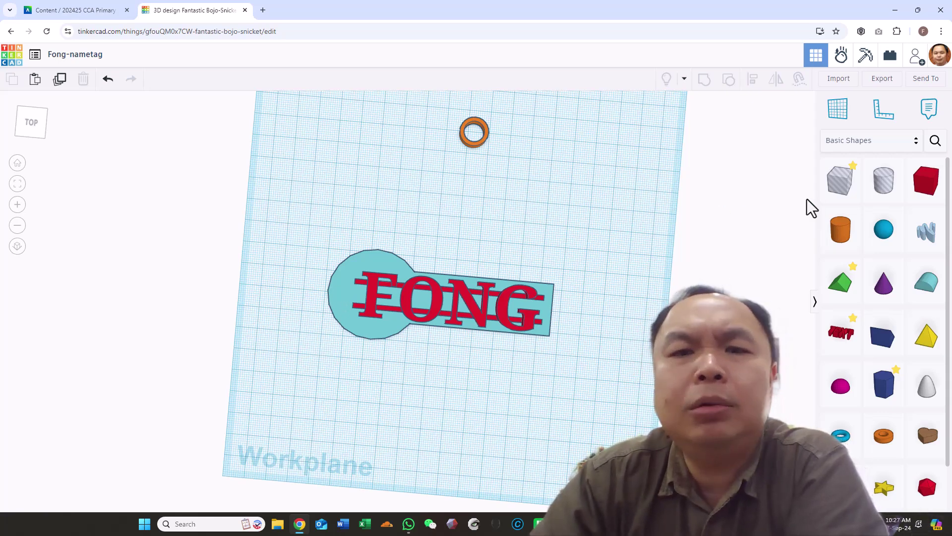
Step: Place a 10 x 10 mm cylinder hole on the tag's round end
click(882, 187)
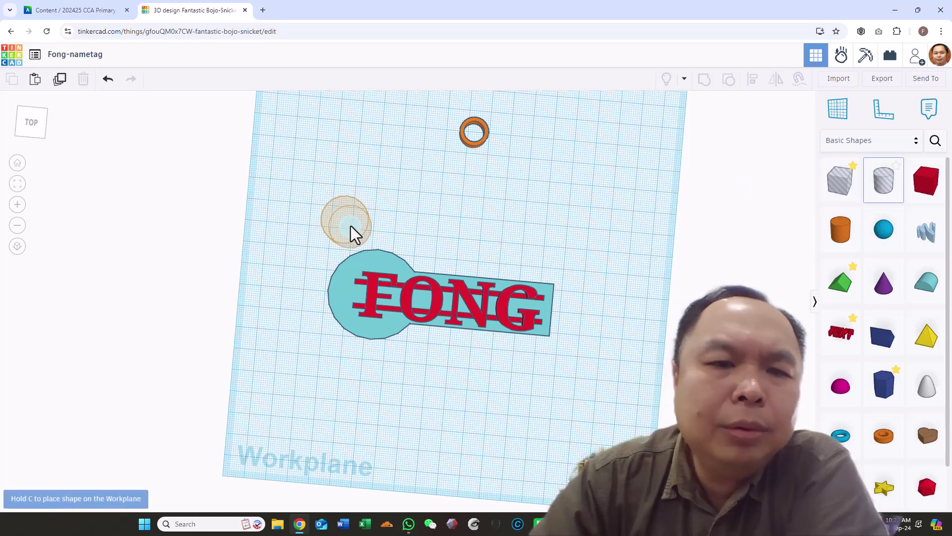
click(351, 229)
drag(374, 209, 291, 291)
key(ctrl+z)
right_drag(291, 292, 336, 291)
drag(305, 319, 359, 340)
key(ctrl+Up)
Step: Group the hole with the tag so it cuts through the round end
drag(296, 246, 350, 357)
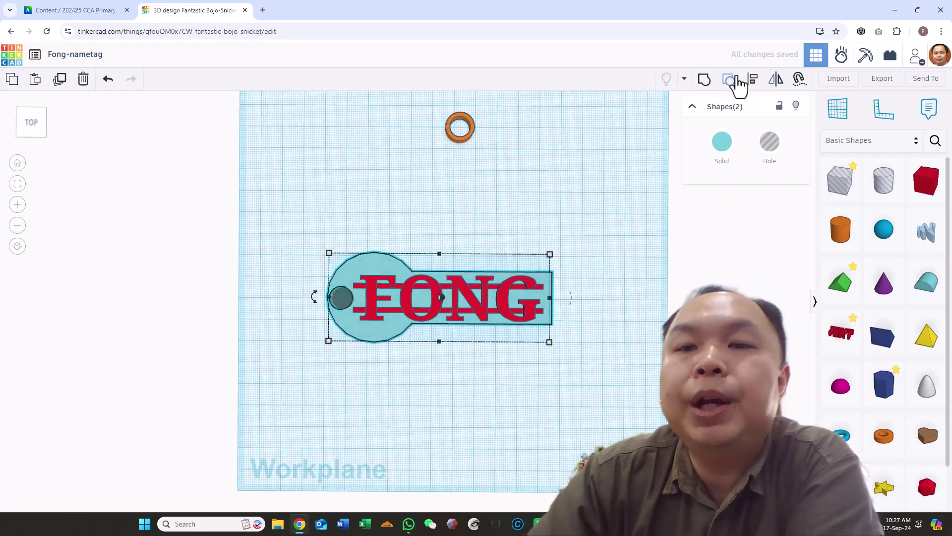
click(705, 80)
right_drag(574, 372, 622, 337)
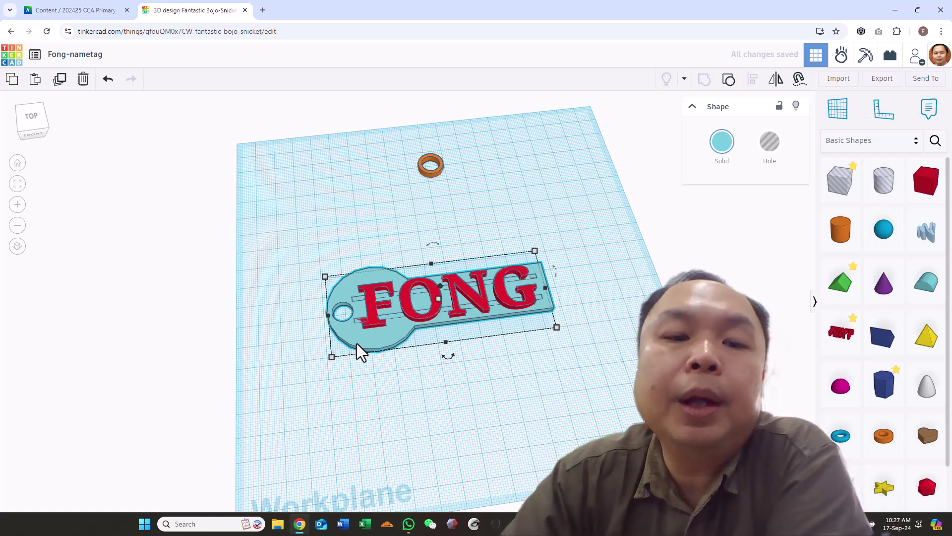
click(609, 293)
right_drag(610, 294, 569, 339)
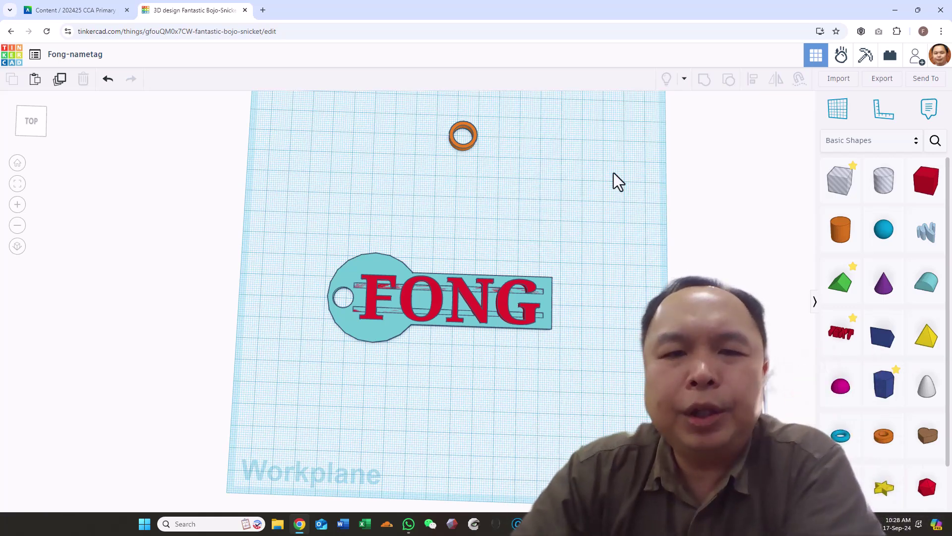
Step: Lift FONG off the key body and centre the ring over it with Align
click(464, 148)
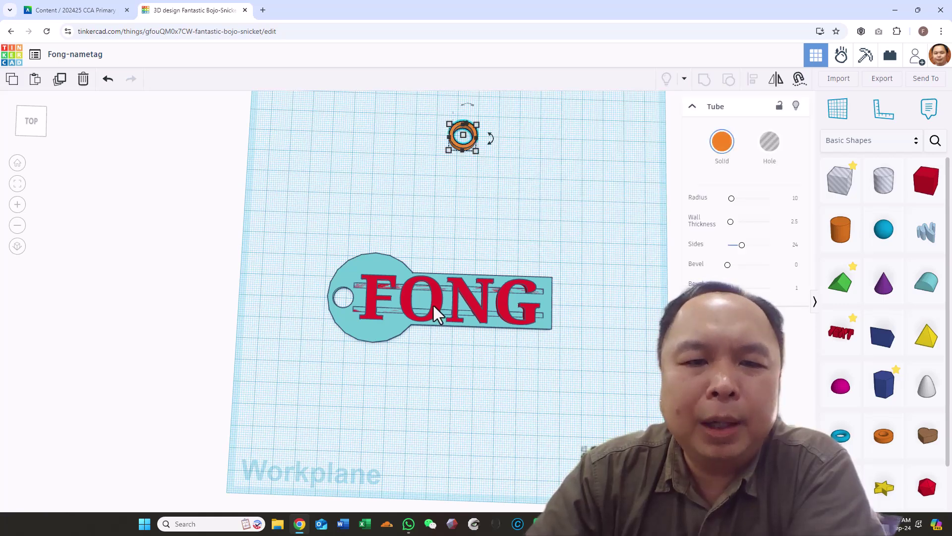
drag(437, 313, 452, 171)
click(454, 267)
right_drag(455, 268, 455, 121)
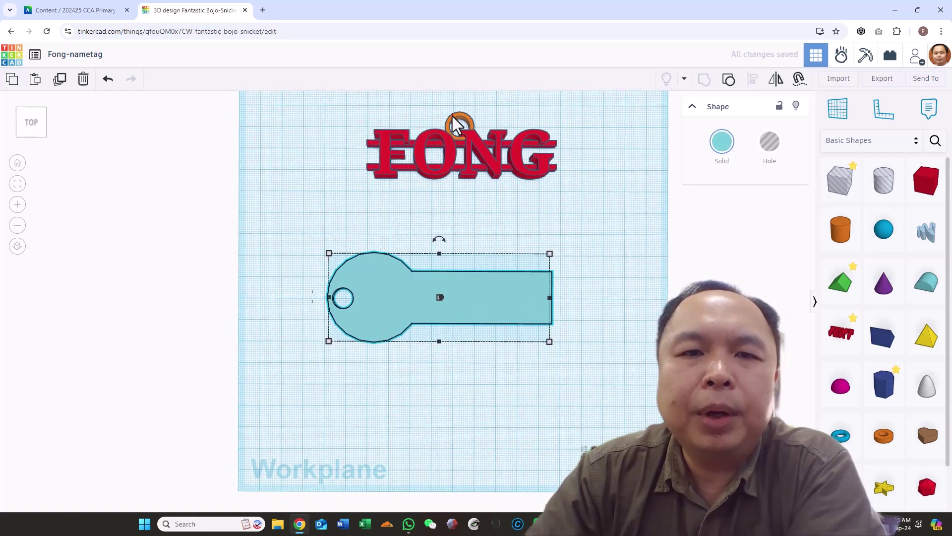
drag(455, 124, 449, 132)
drag(337, 114, 518, 228)
click(753, 80)
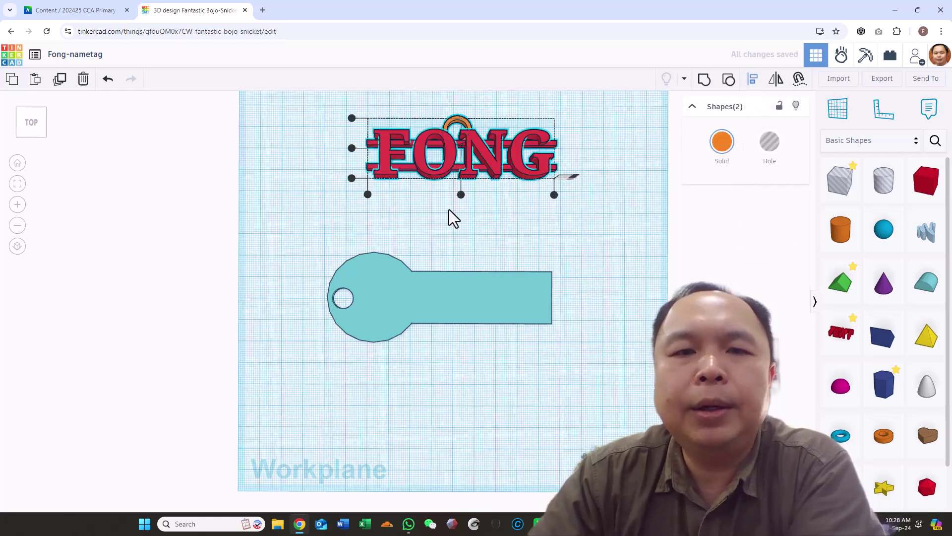
click(461, 194)
click(460, 234)
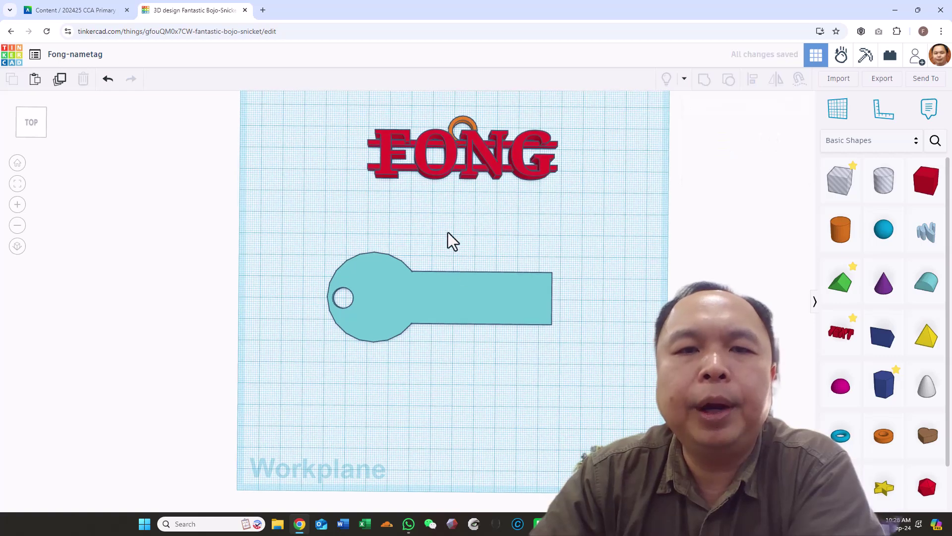
Step: Delete the key shape, then move FONG and the ring to centre and group them
click(380, 292)
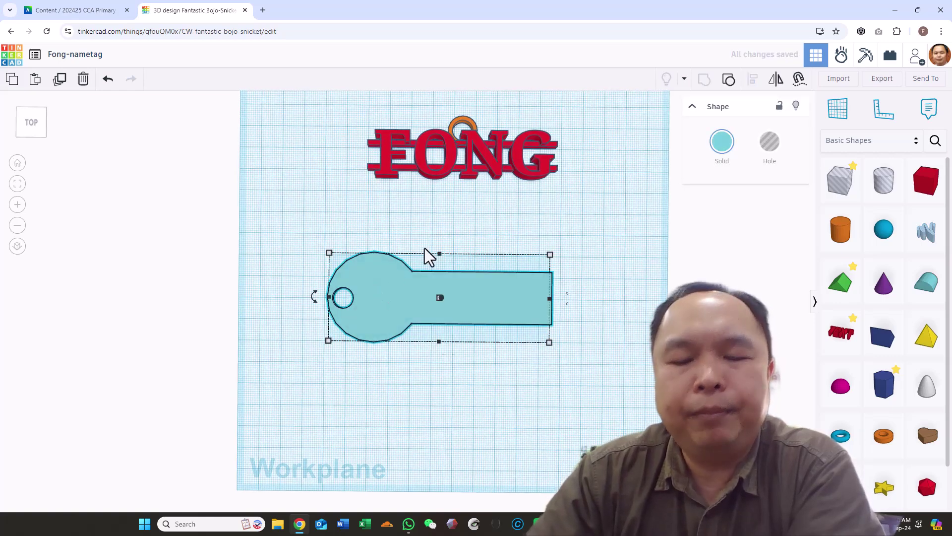
key(Delete)
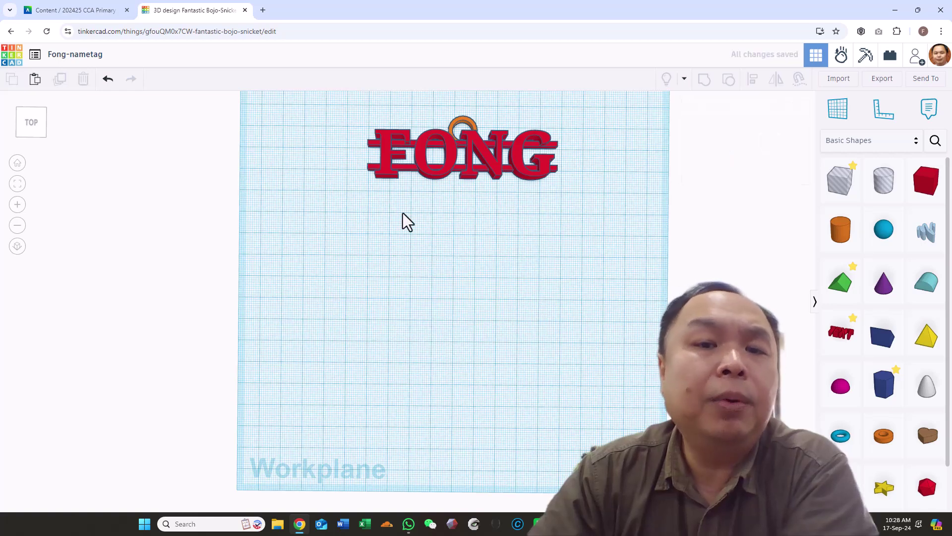
drag(326, 94, 620, 238)
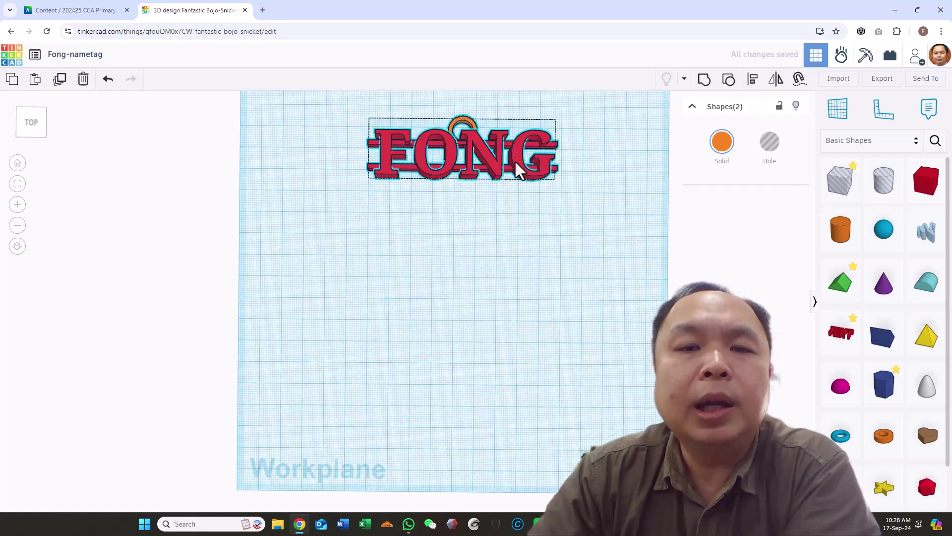
drag(514, 183, 495, 279)
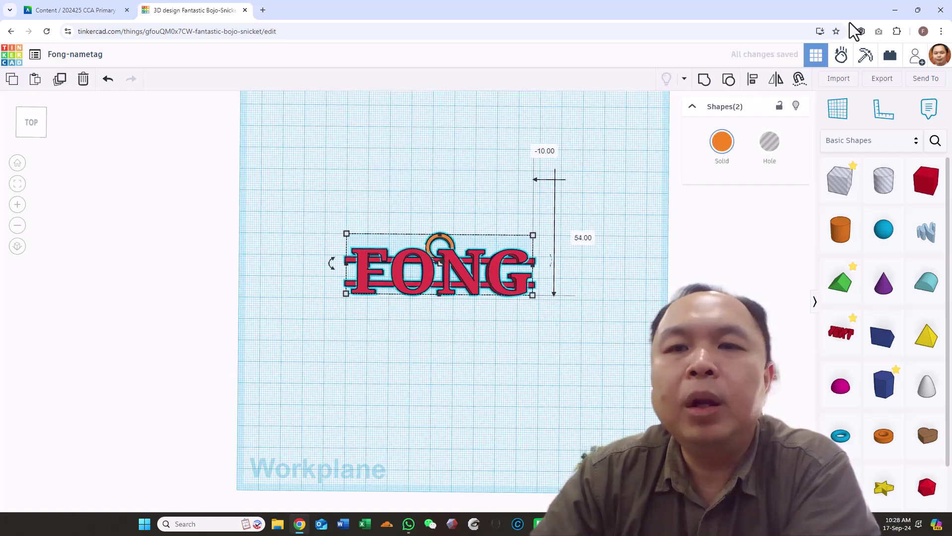
click(705, 81)
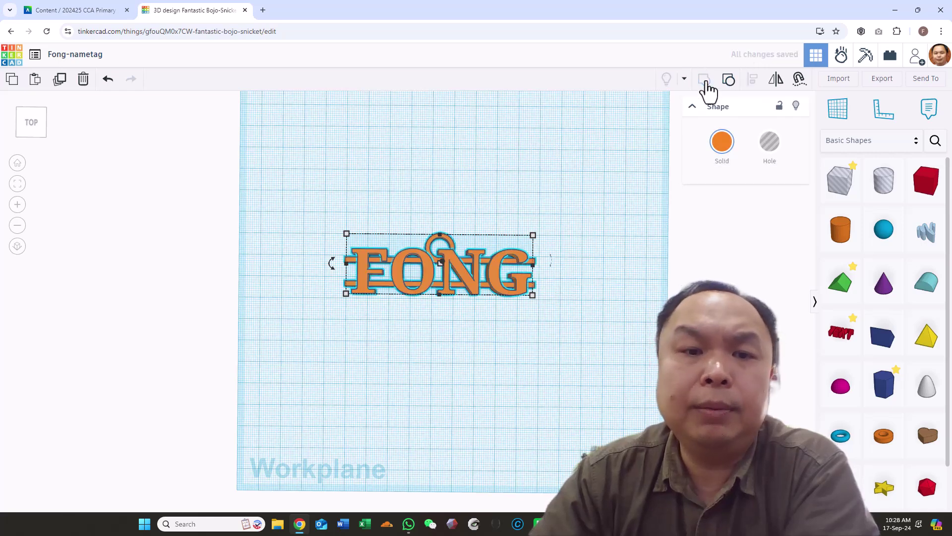
click(540, 331)
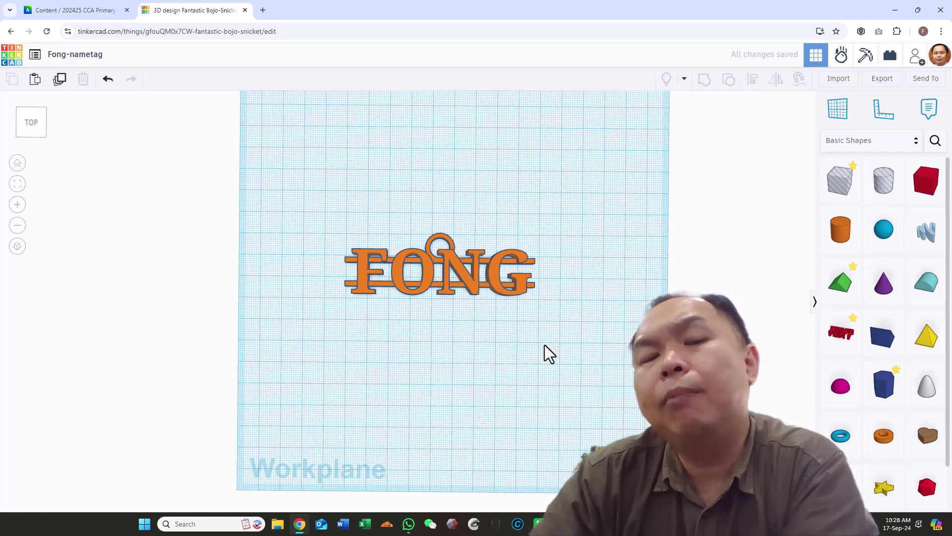
right_drag(587, 340, 597, 227)
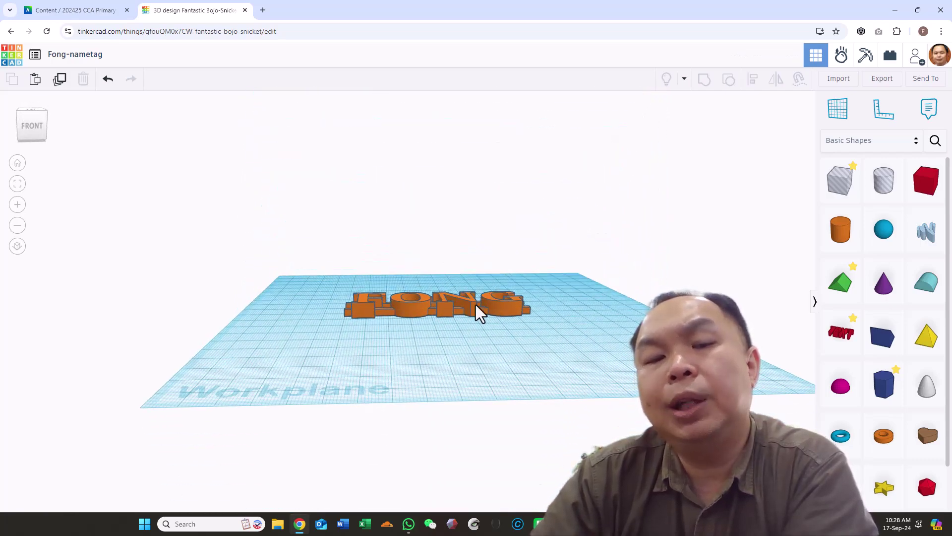
right_drag(507, 336, 544, 440)
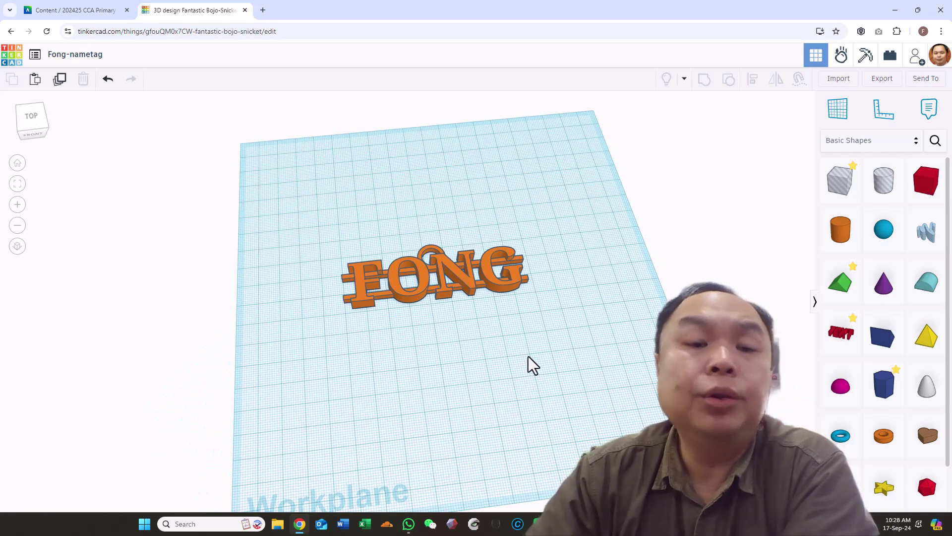
right_drag(532, 362, 532, 398)
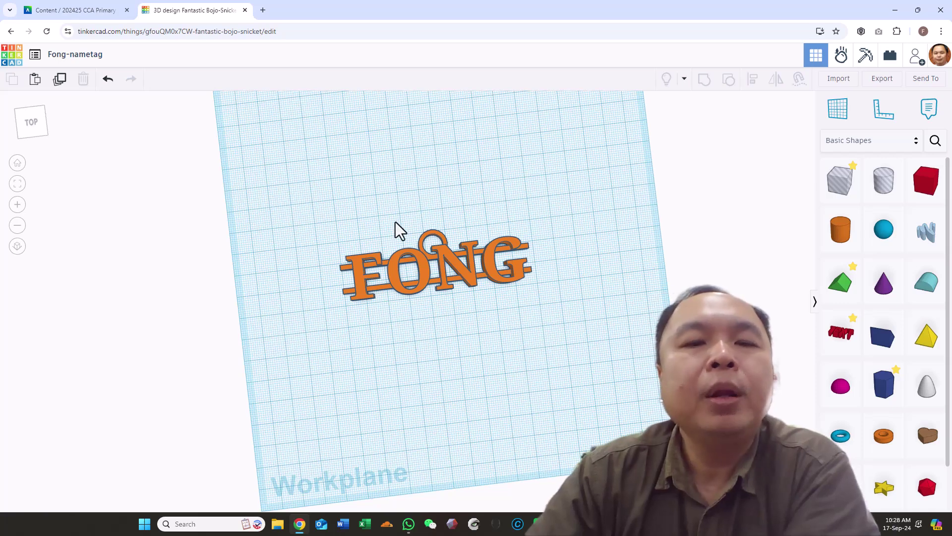
right_drag(501, 291, 532, 327)
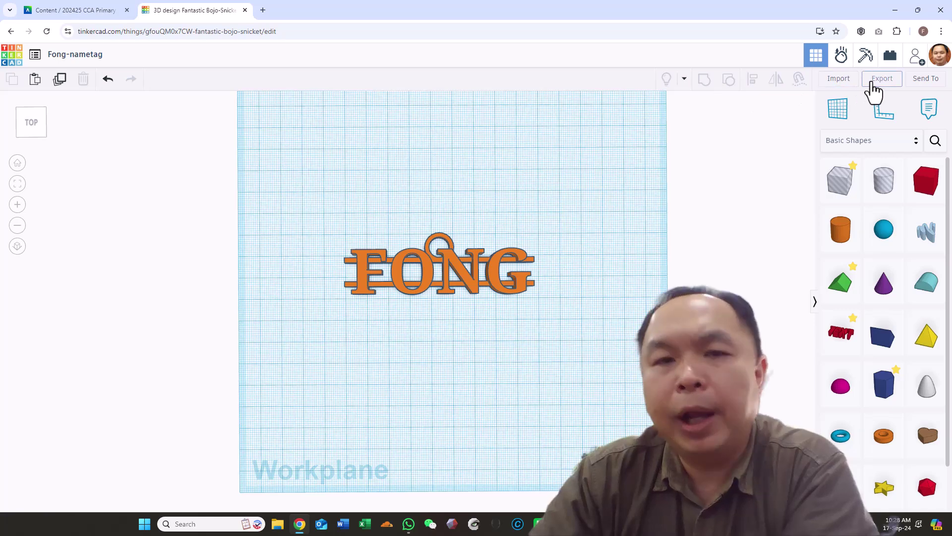
Step: Export the grouped FONG nametag with its ring as Fong-nametag.stl for 3D printing
click(873, 83)
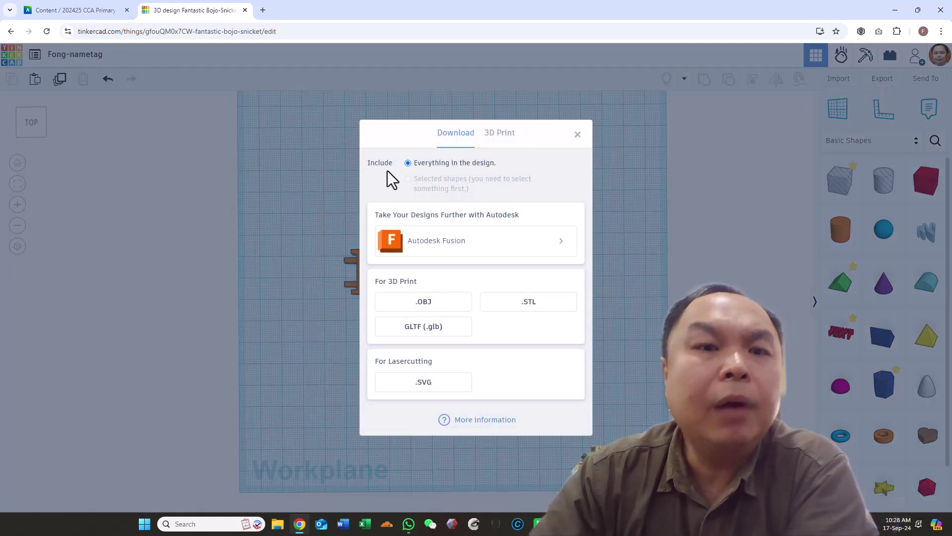
click(578, 134)
click(494, 284)
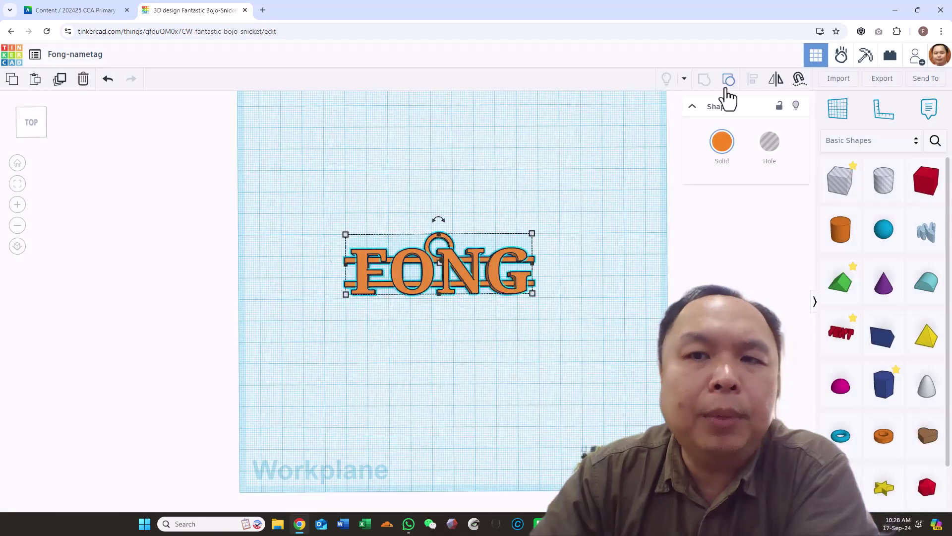
click(727, 82)
click(268, 198)
drag(257, 203, 568, 343)
click(885, 79)
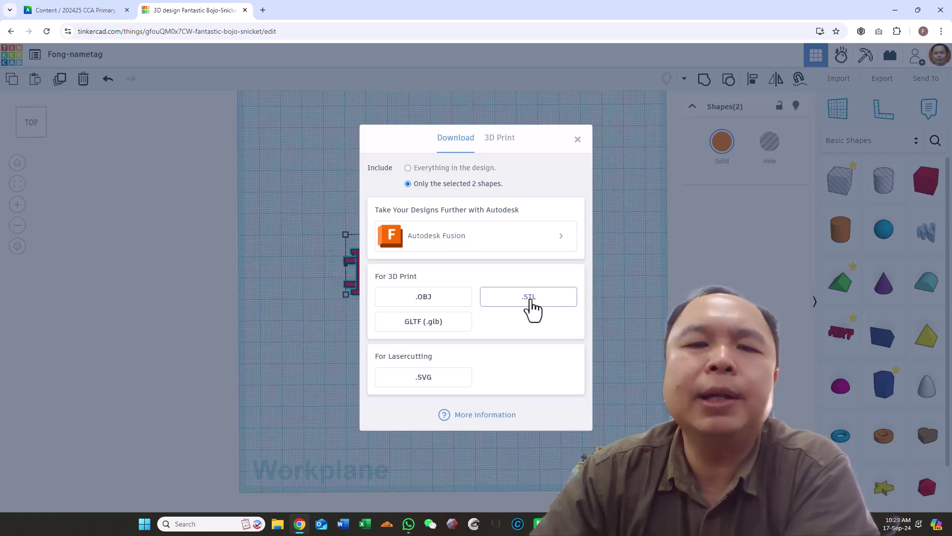
click(529, 298)
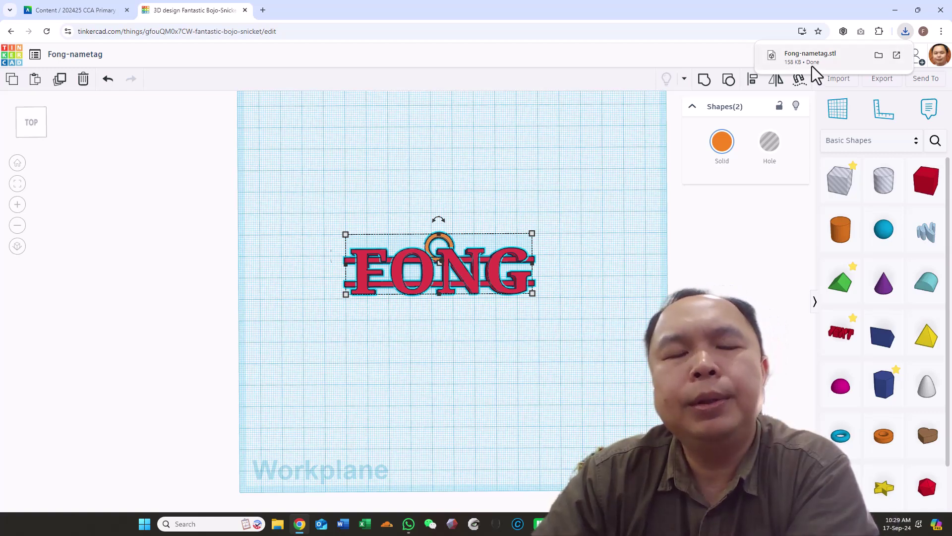
Step: On the Blackboard course page, expand Term 1: Lesson 1 - Basic Controls
click(69, 18)
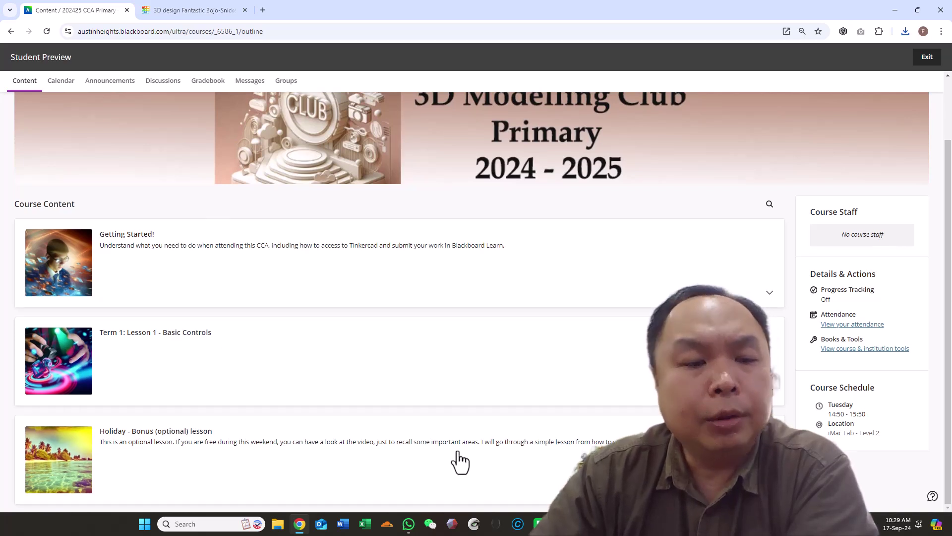
scroll(456, 462, down, 1)
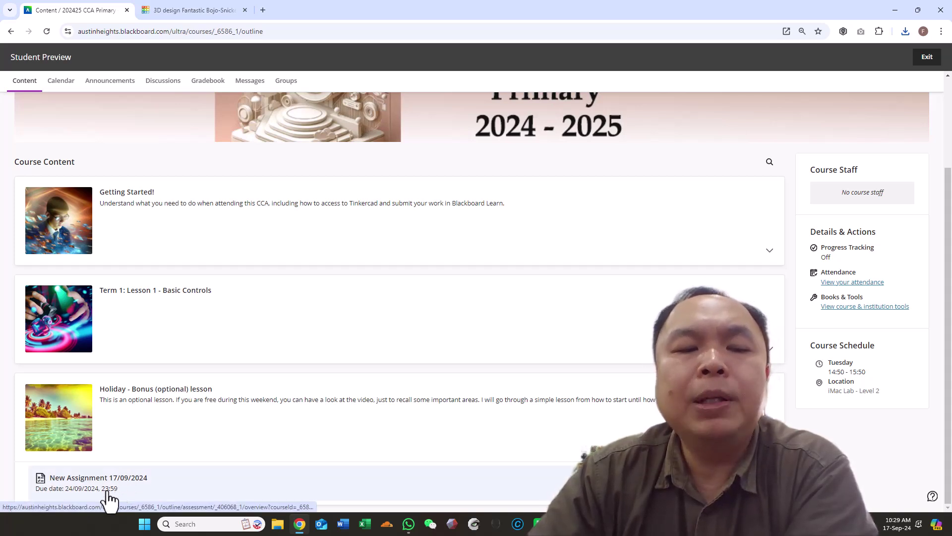
click(251, 346)
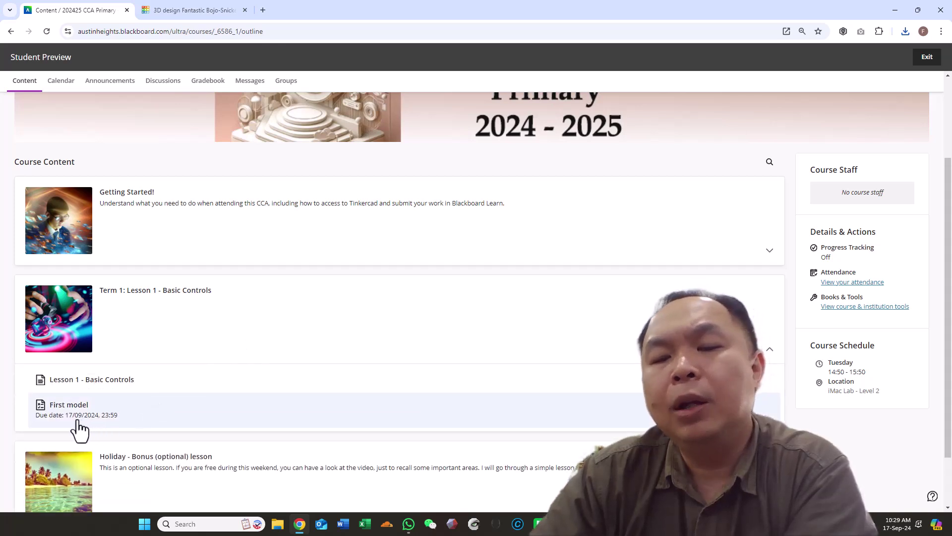
scroll(80, 430, down, 1)
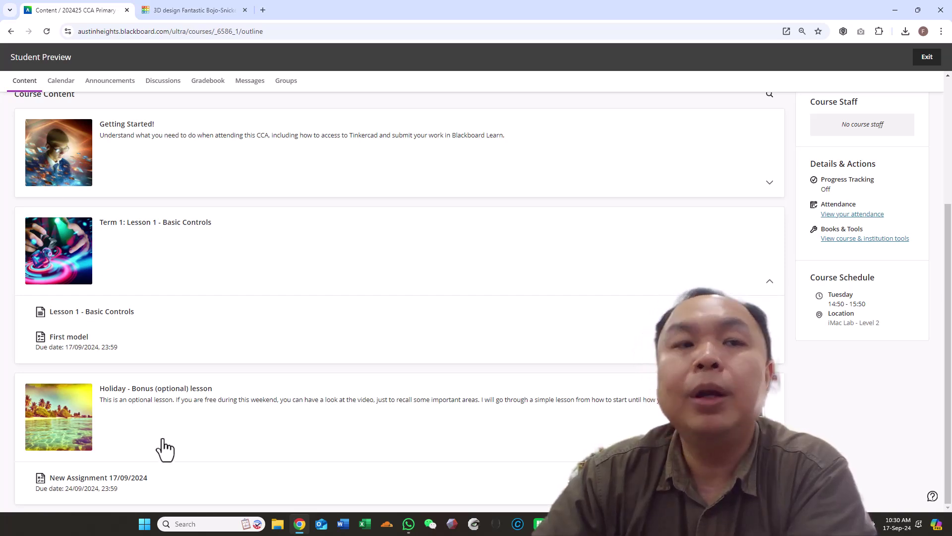
Step: Open New Assignment 17/09/2024 as a full page and start editing its Submission box
click(111, 479)
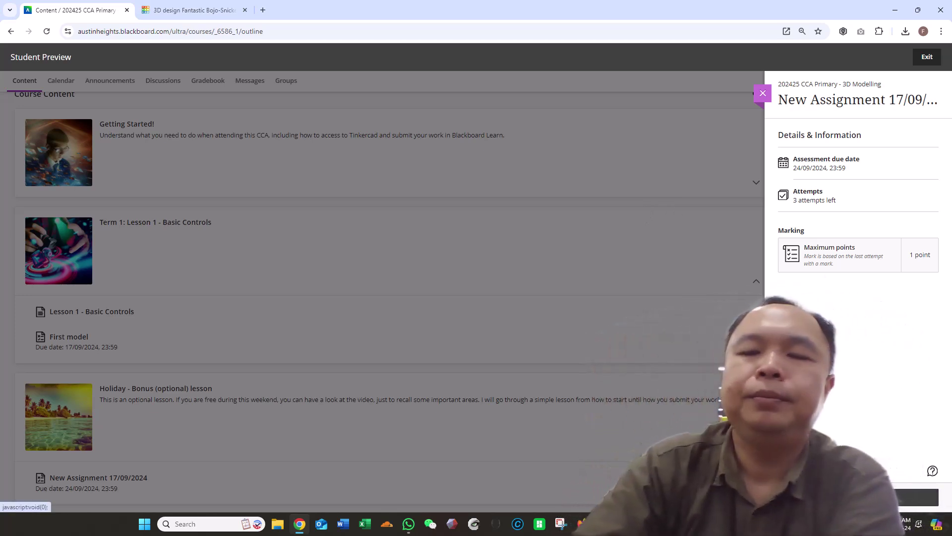
click(867, 498)
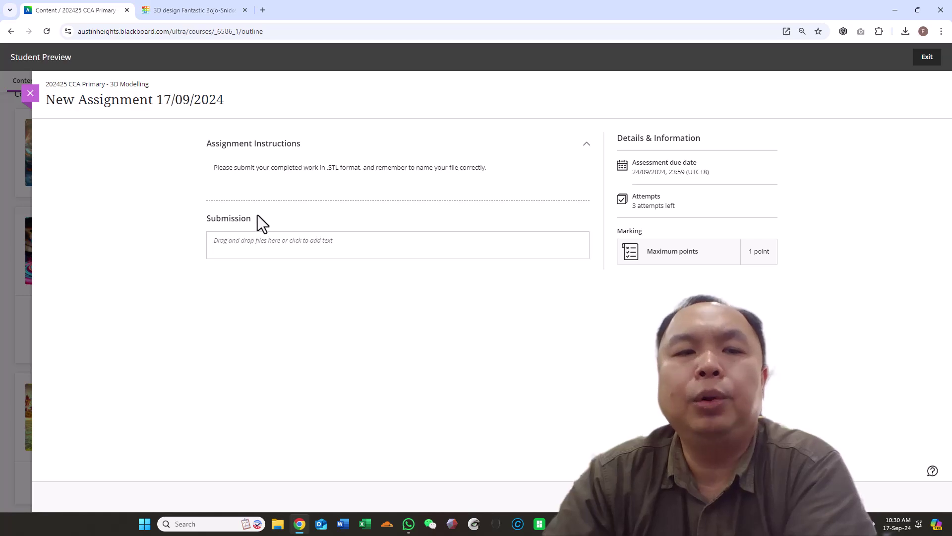
click(266, 243)
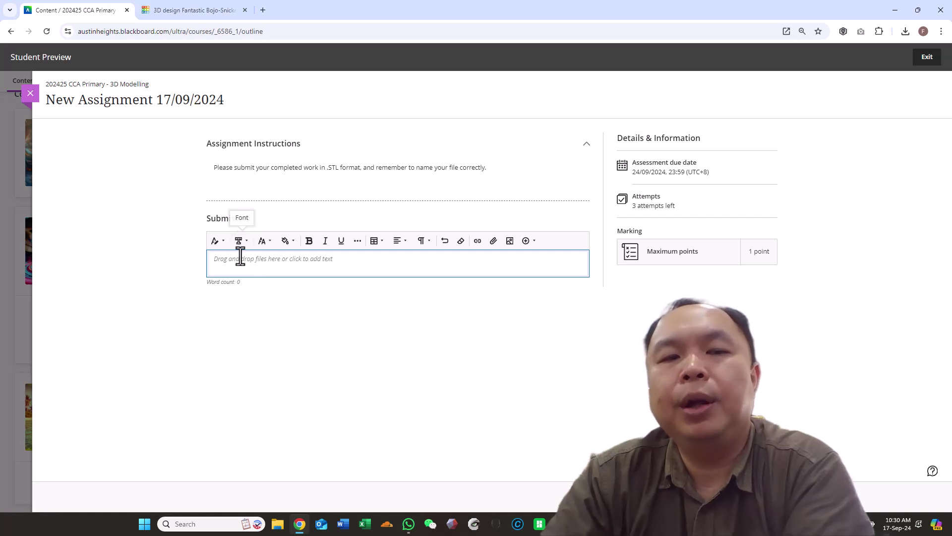
Step: Attach Fong-nametag.stl to the Submission box, keeping its display name
click(494, 241)
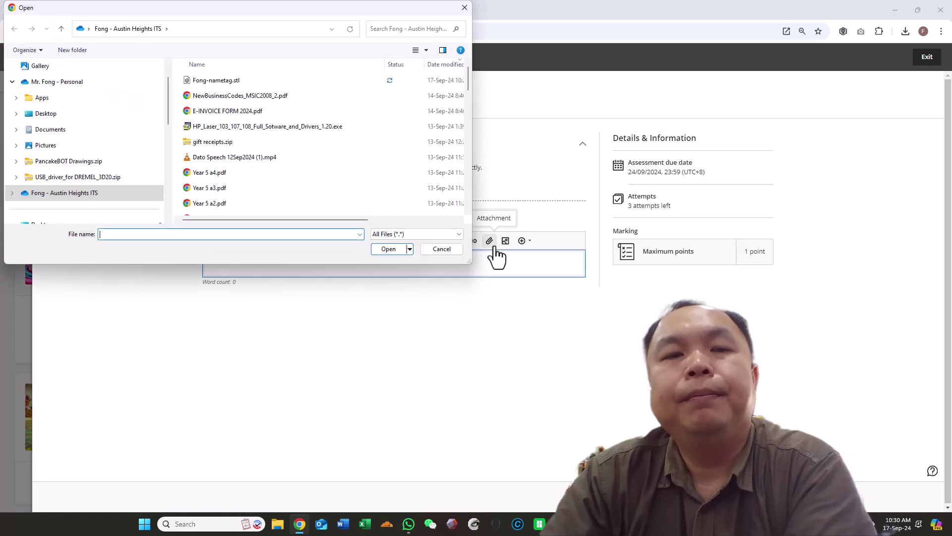
click(210, 80)
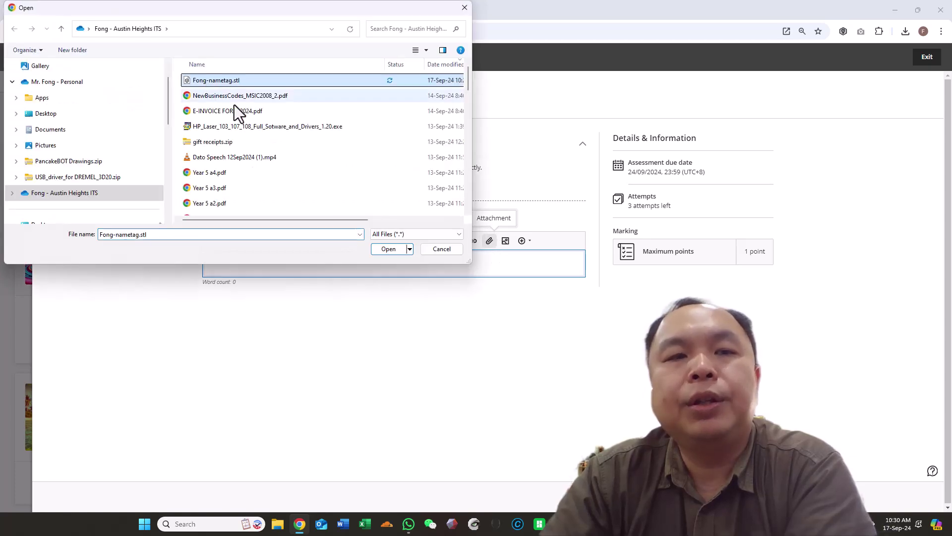
click(388, 249)
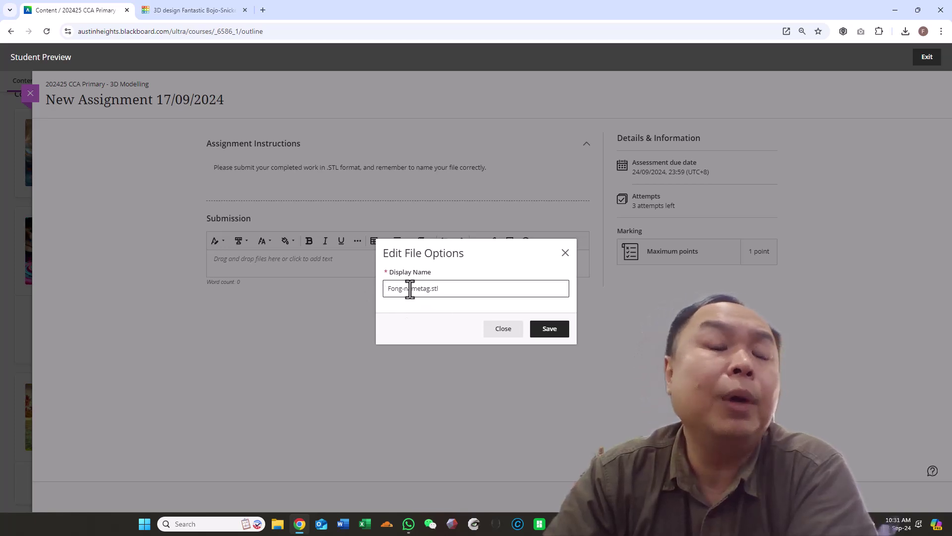
click(556, 331)
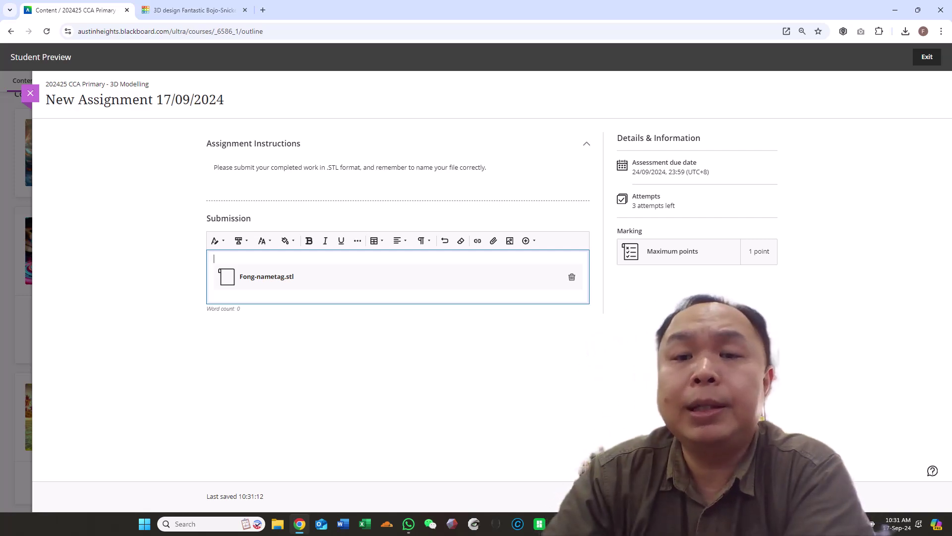
Step: Submit the assignment, confirm it, and close the success message
click(749, 496)
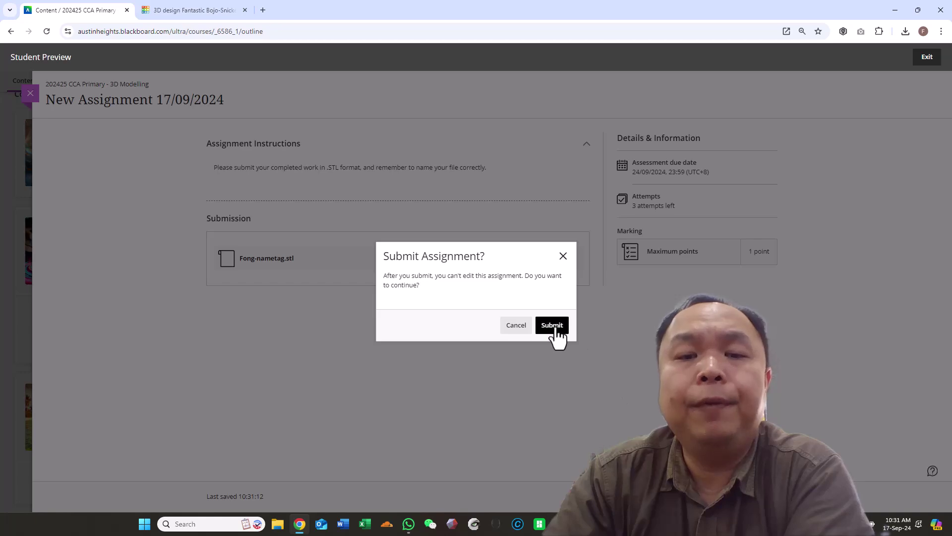
click(553, 326)
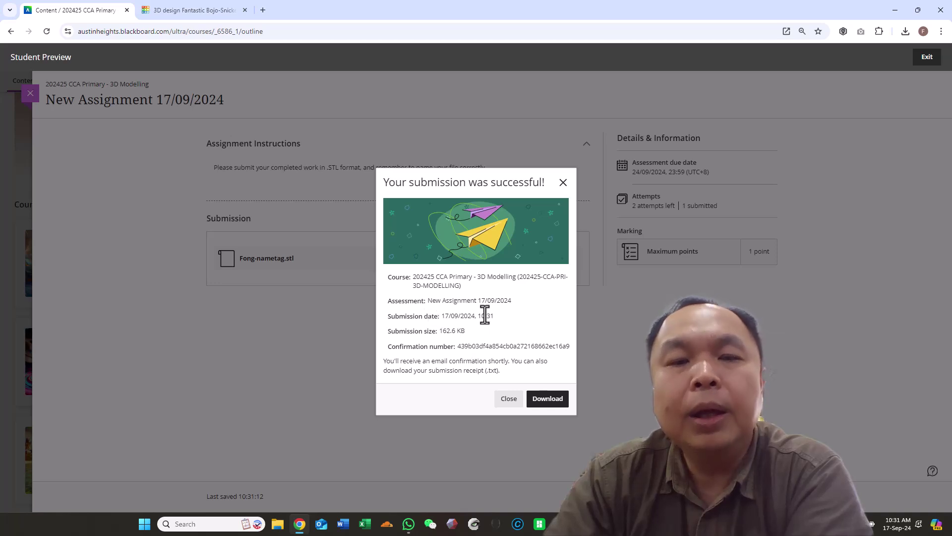
click(508, 399)
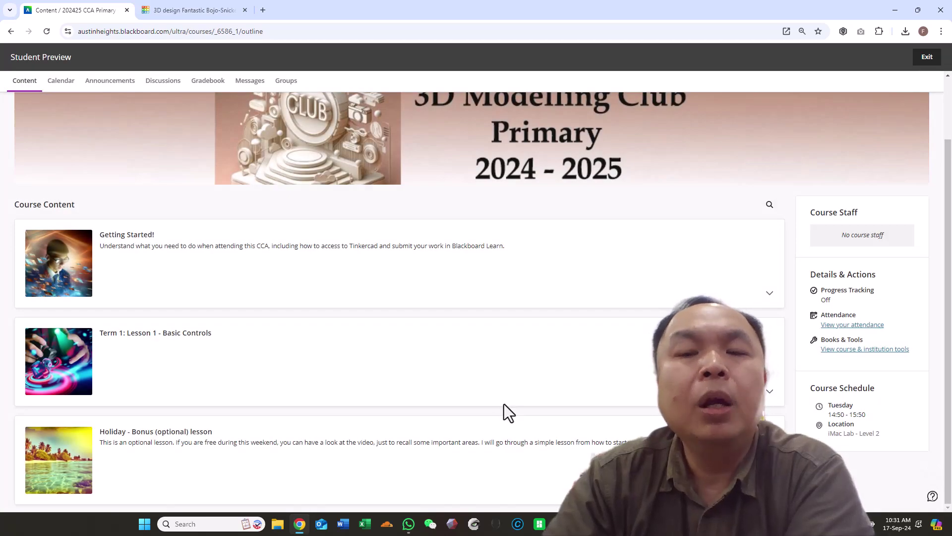